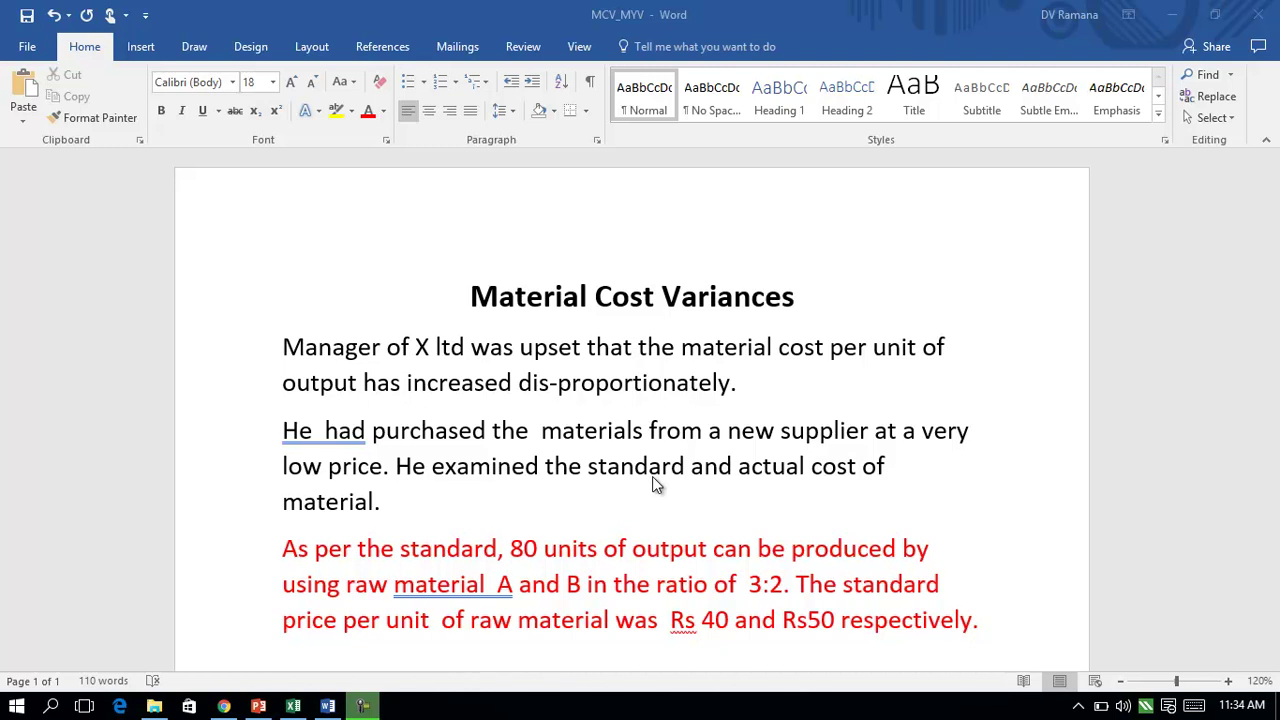
Read the material cost variance problem, covering the standard mix and prices of materials A and B and the January actual cost table
{"action": "left_click", "coordinate": [565, 565]}
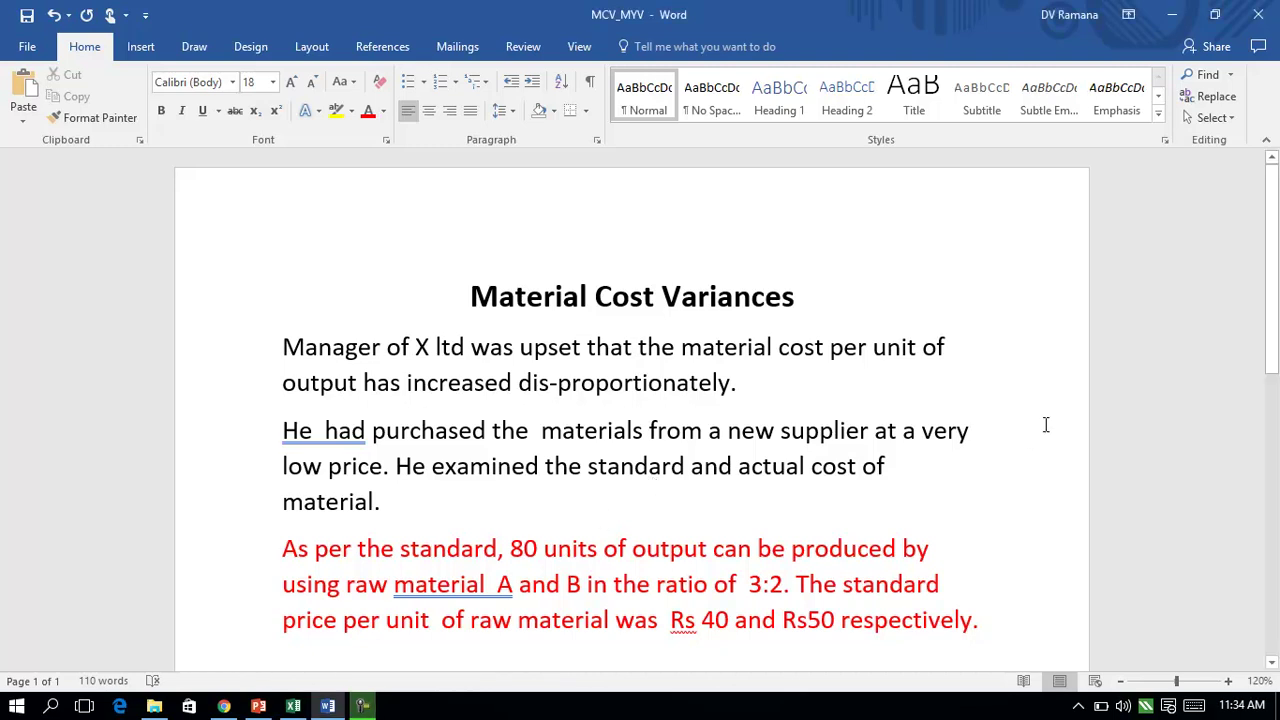
{"action": "left_click_drag", "start_coordinate": [1274, 284], "coordinate": [1276, 333]}
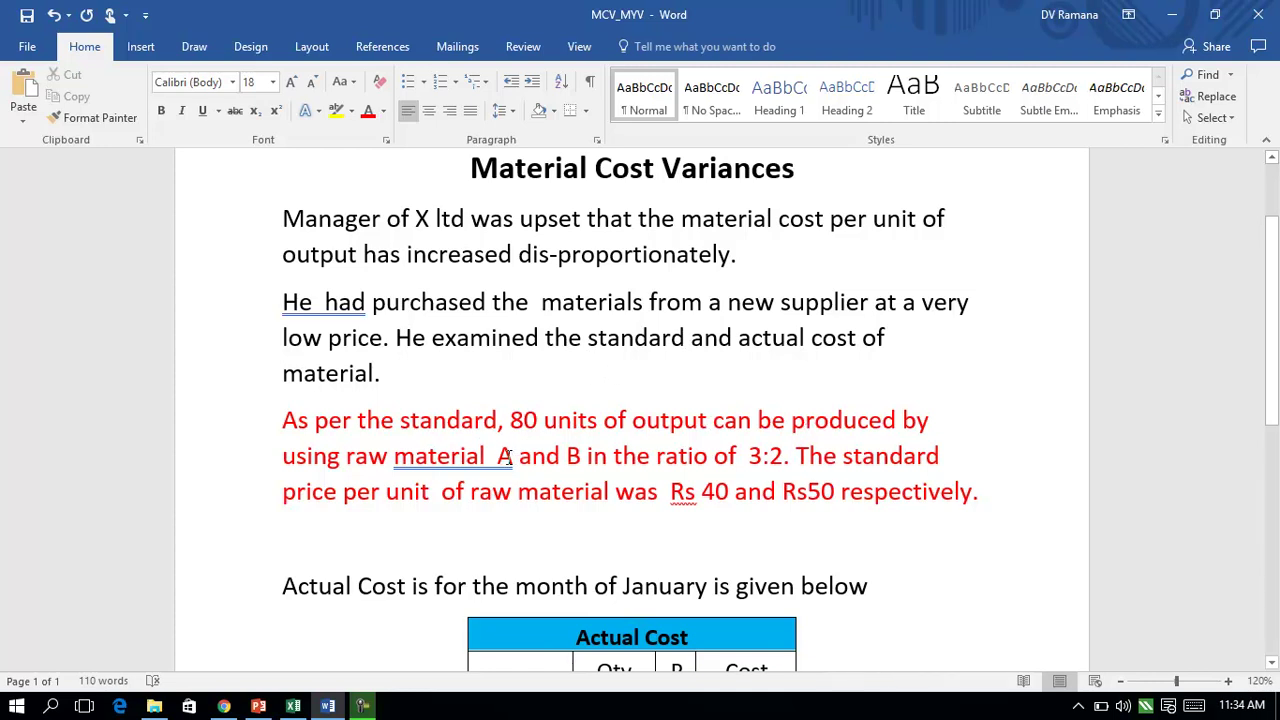
{"action": "left_click", "coordinate": [567, 458], "text": "shift"}
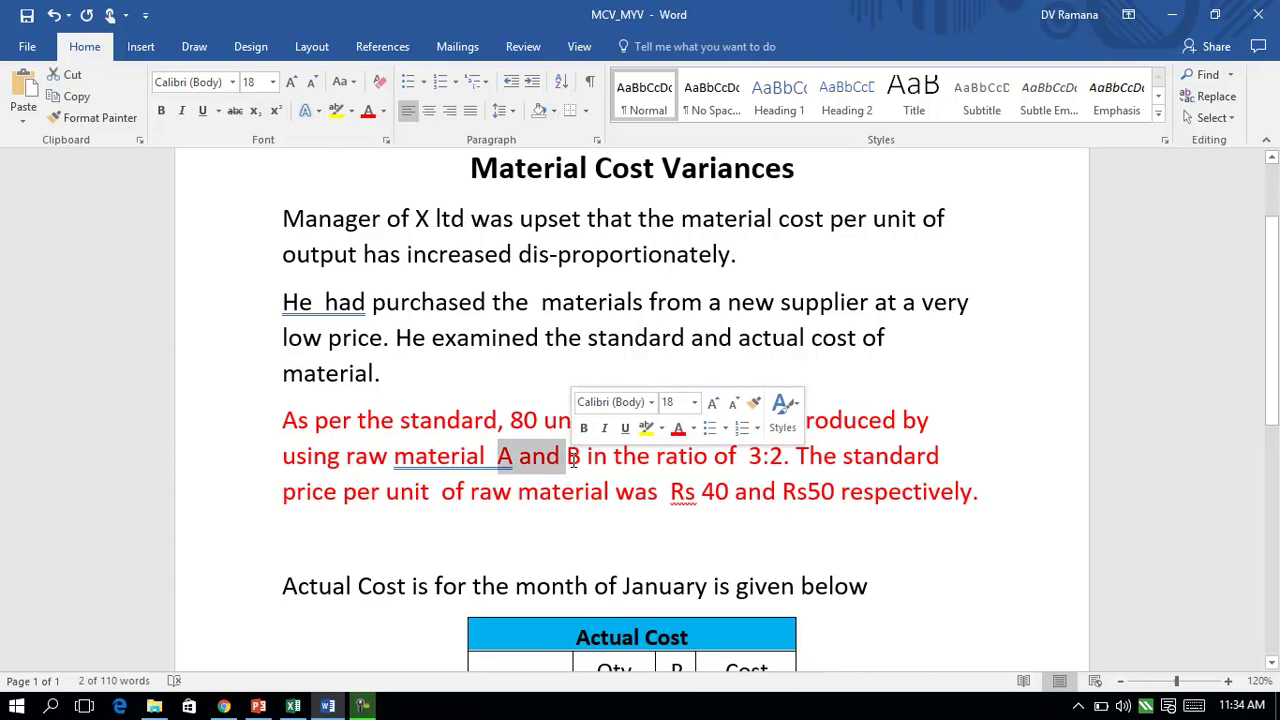
{"action": "left_click", "coordinate": [726, 452]}
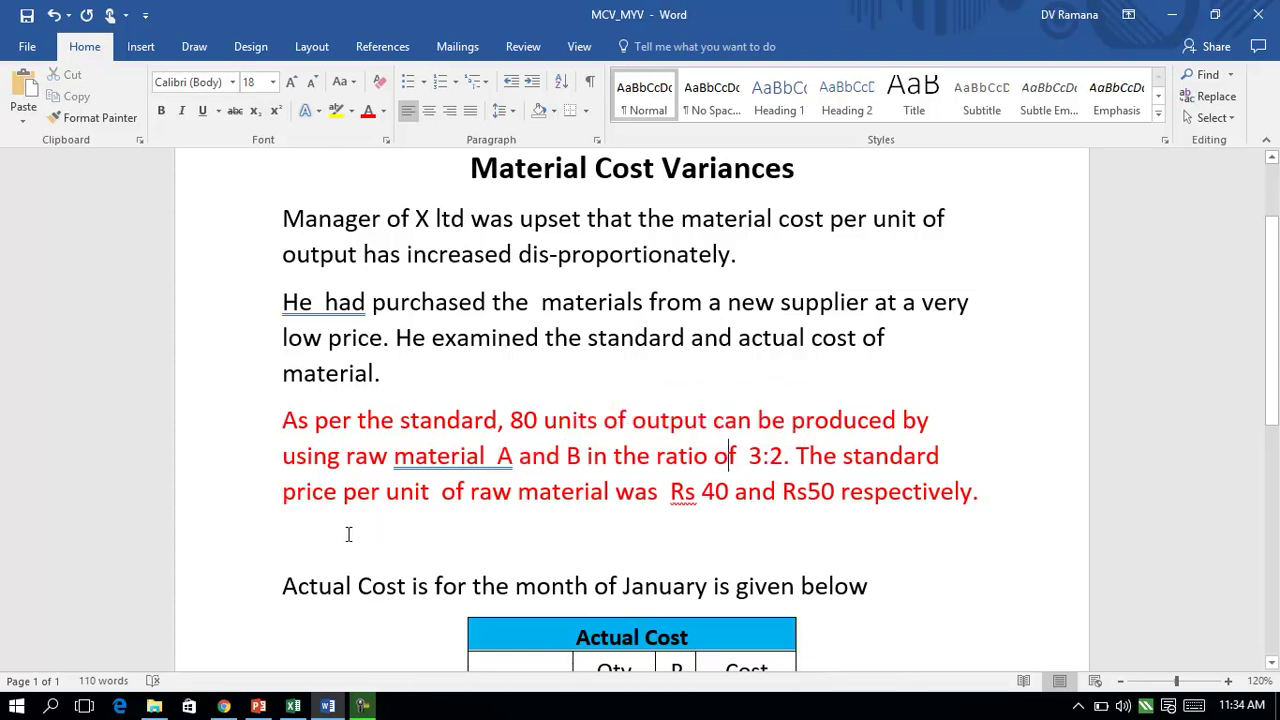
{"action": "left_click_drag", "start_coordinate": [702, 491], "coordinate": [735, 493]}
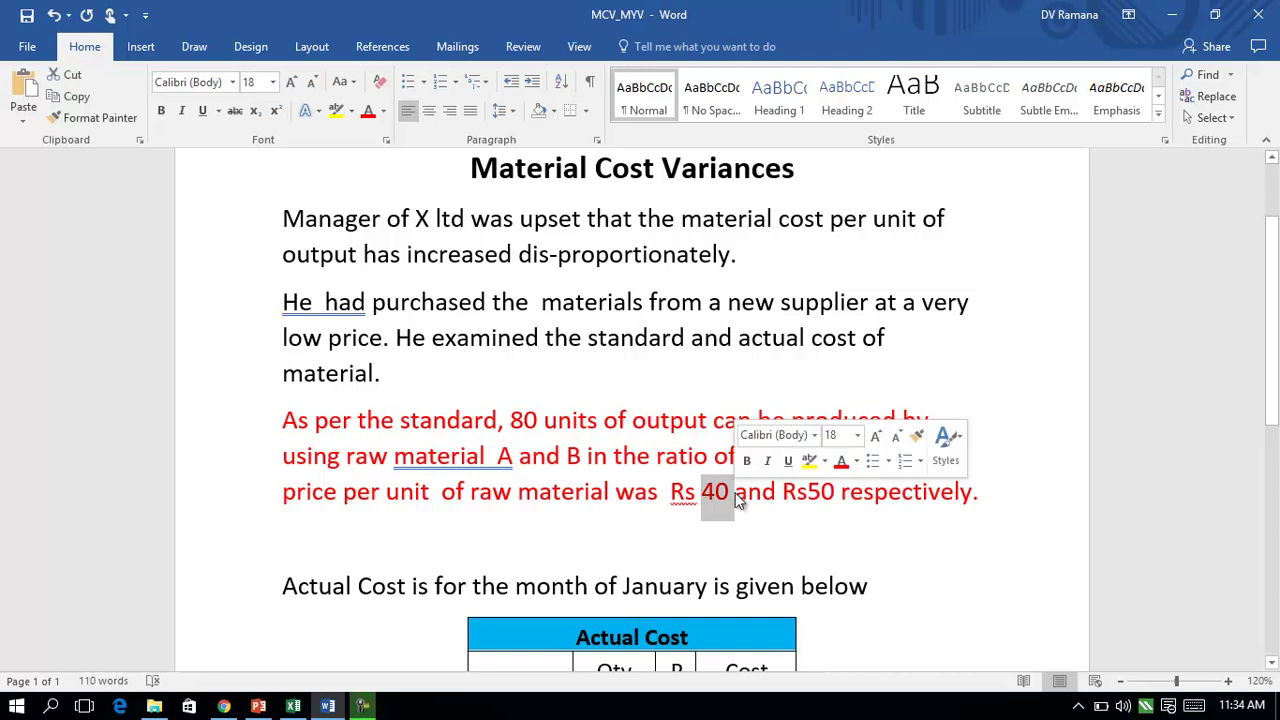
{"action": "left_click", "coordinate": [810, 495]}
{"action": "left_click_drag", "start_coordinate": [1272, 398], "coordinate": [1272, 483]}
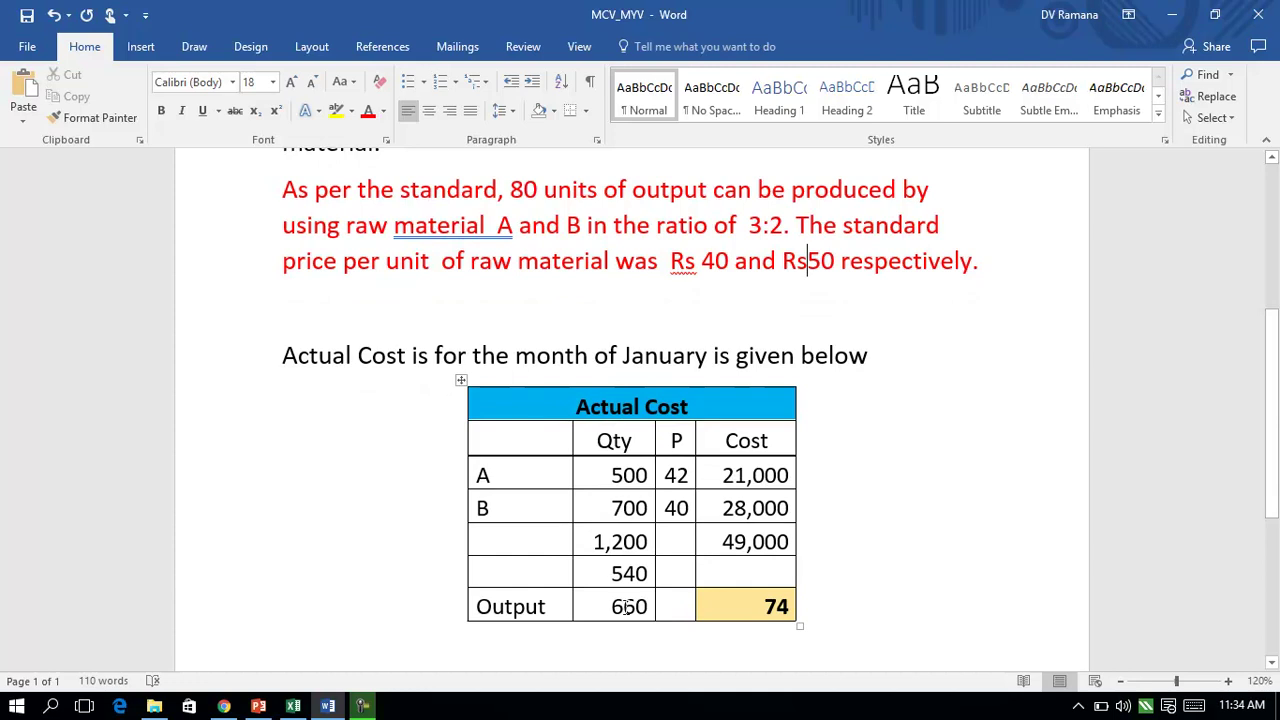
{"action": "left_click_drag", "start_coordinate": [596, 541], "coordinate": [650, 542]}
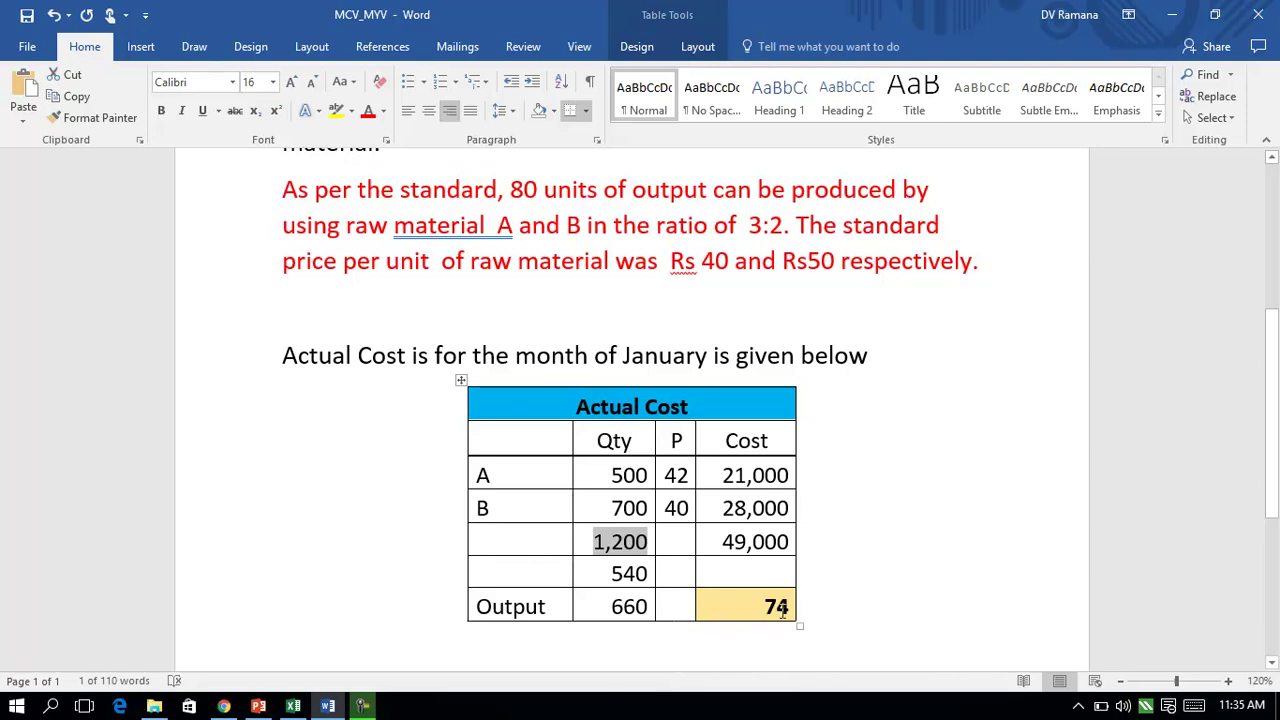
Switch to the MCV workbook in Excel and shade the standard cost per unit in cell E8 light blue
{"action": "mouse_move", "coordinate": [293, 706]}
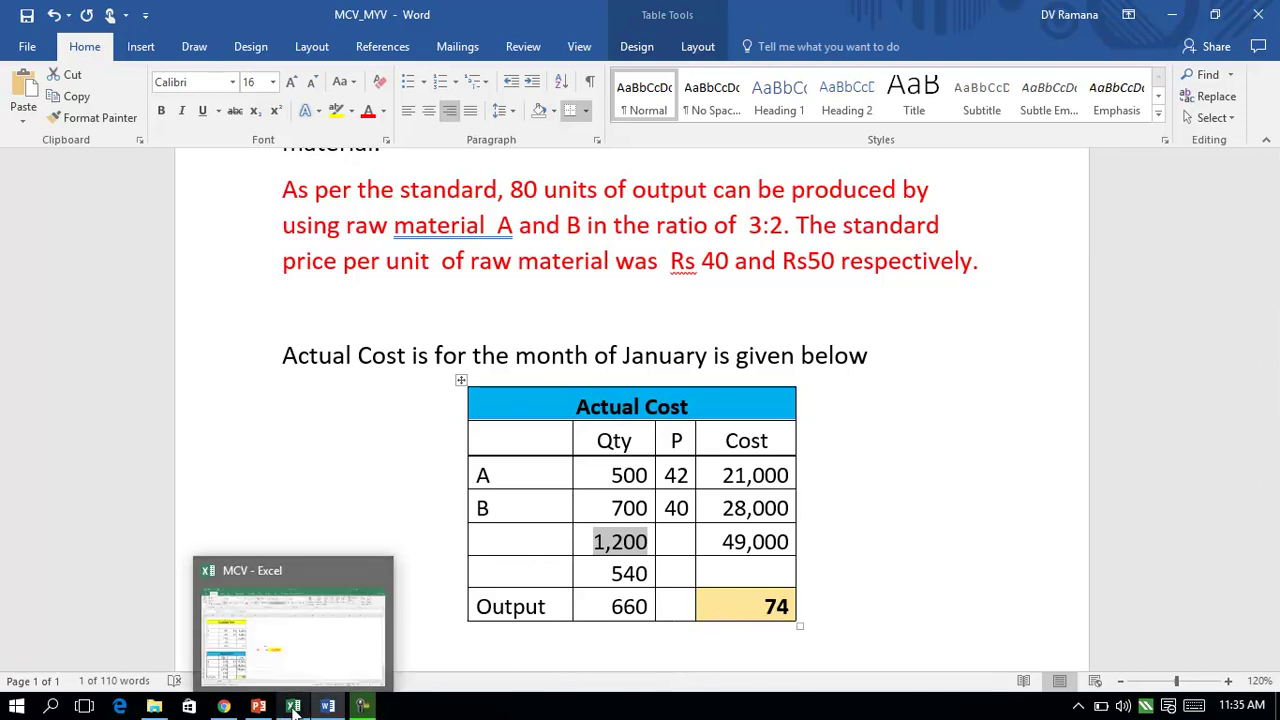
{"action": "left_click", "coordinate": [293, 706]}
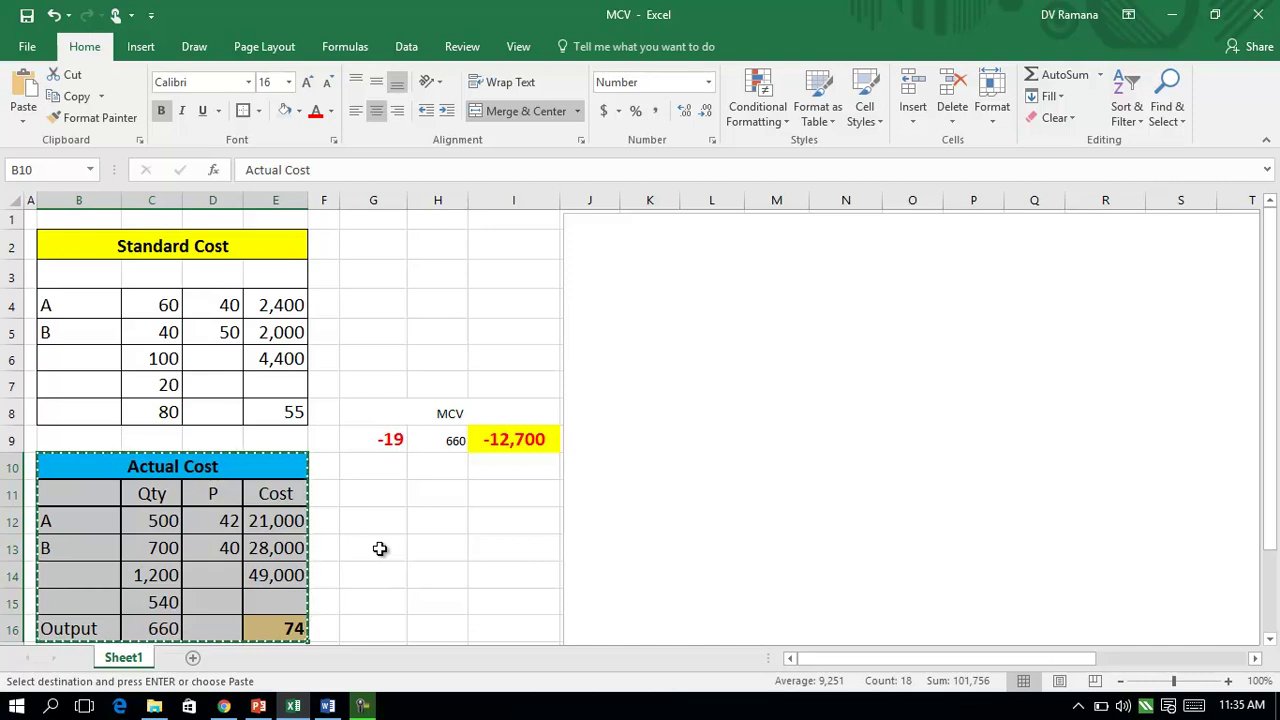
{"action": "left_click_drag", "start_coordinate": [140, 245], "coordinate": [157, 375]}
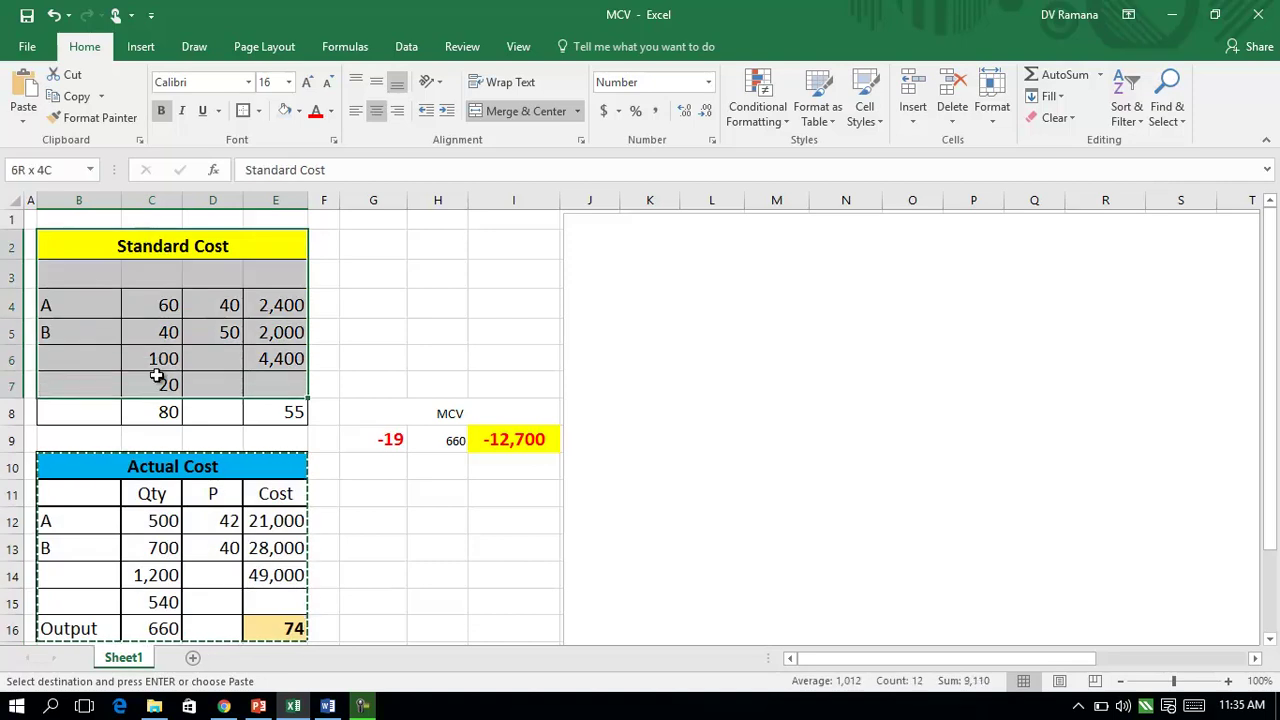
{"action": "left_click", "coordinate": [277, 410]}
{"action": "left_click", "coordinate": [285, 112]}
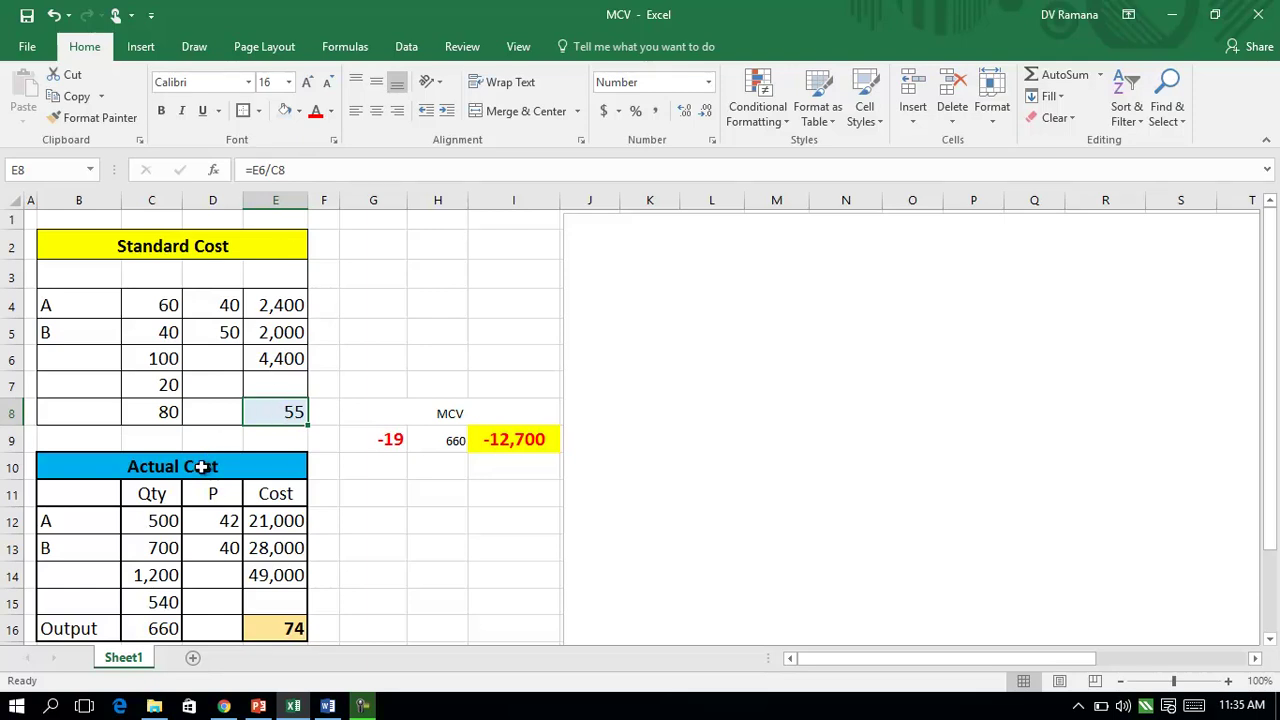
Examine the Actual Cost table's quantities and prices for A and B, the output in C16 and the cost per unit in E16
{"action": "left_click", "coordinate": [157, 521]}
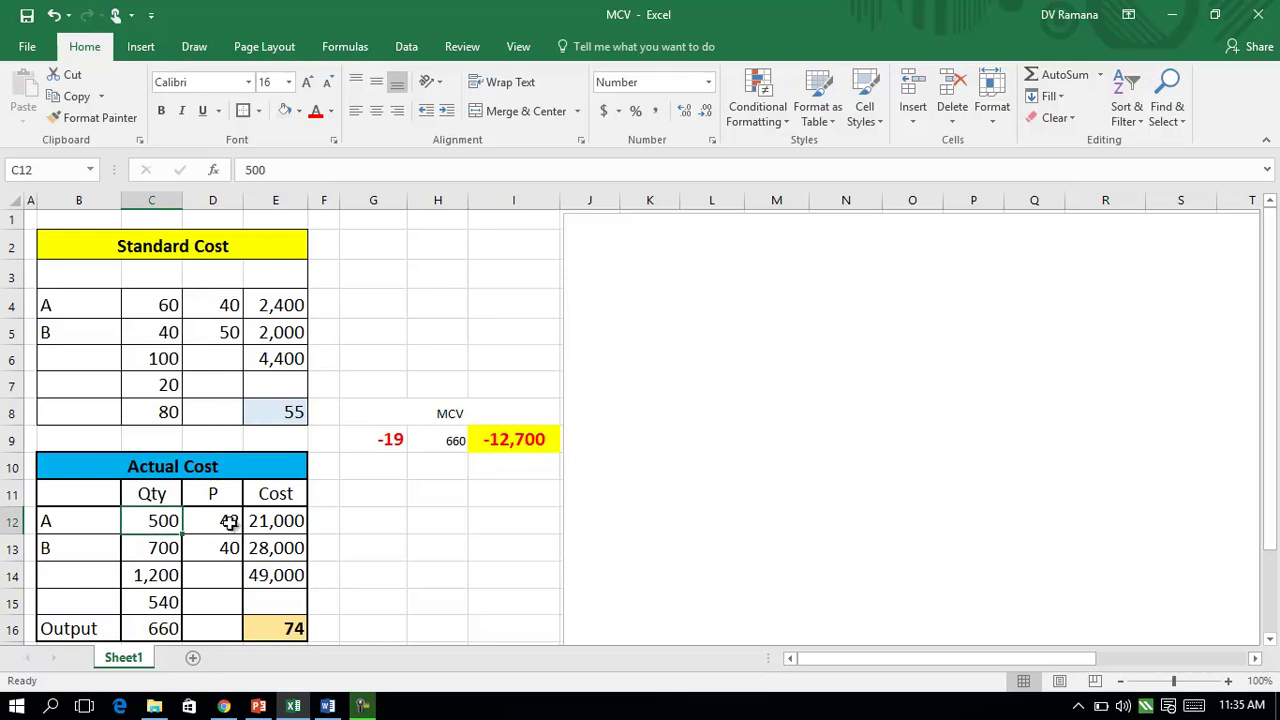
{"action": "left_click", "coordinate": [226, 521]}
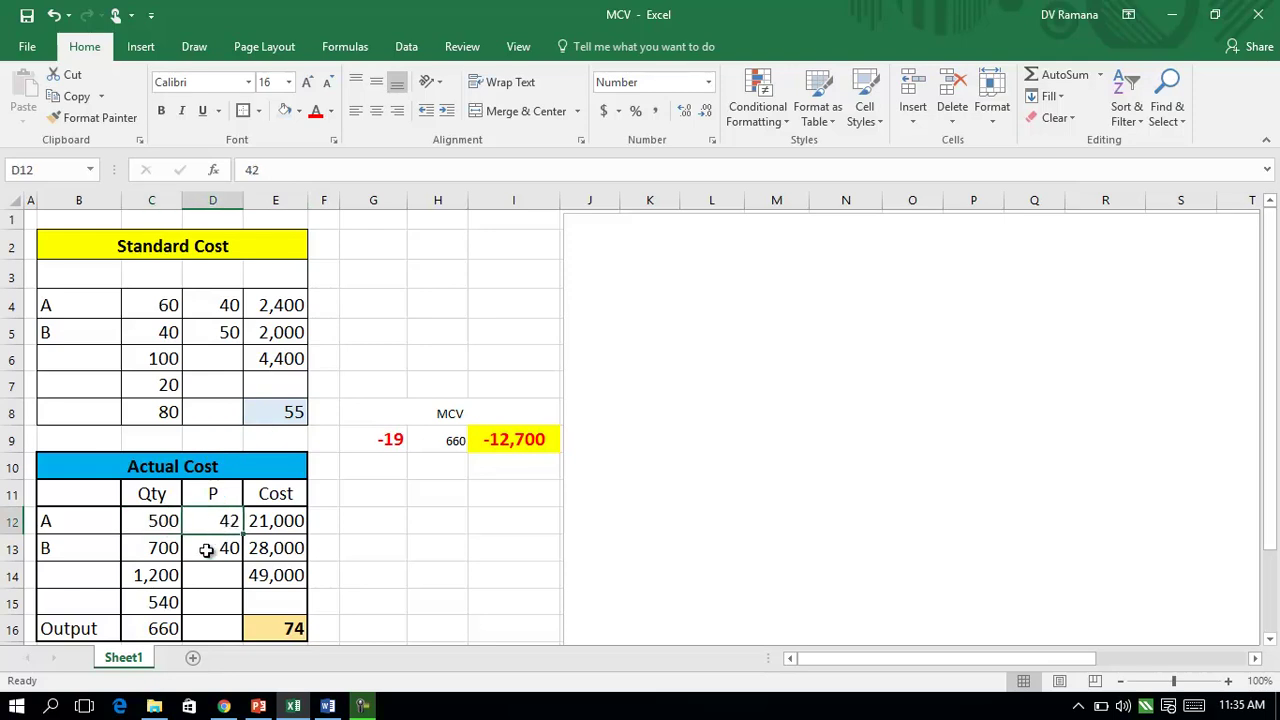
{"action": "left_click", "coordinate": [150, 553]}
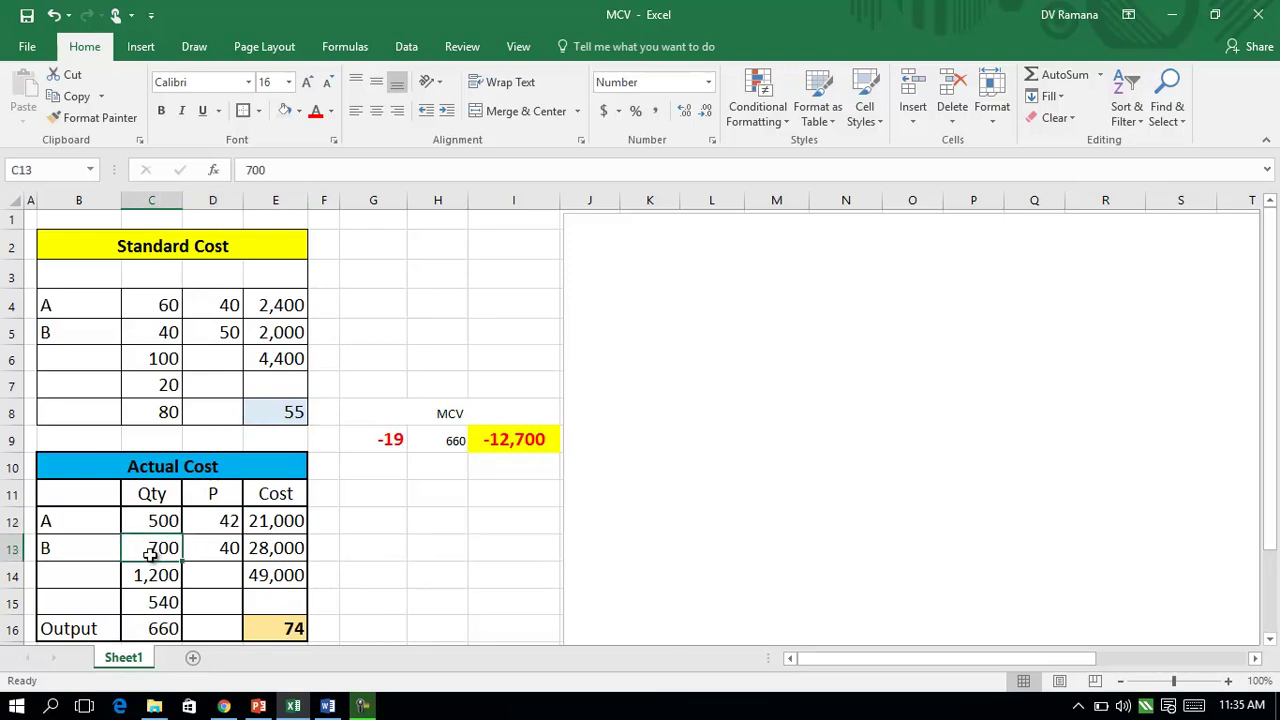
{"action": "left_click", "coordinate": [214, 554]}
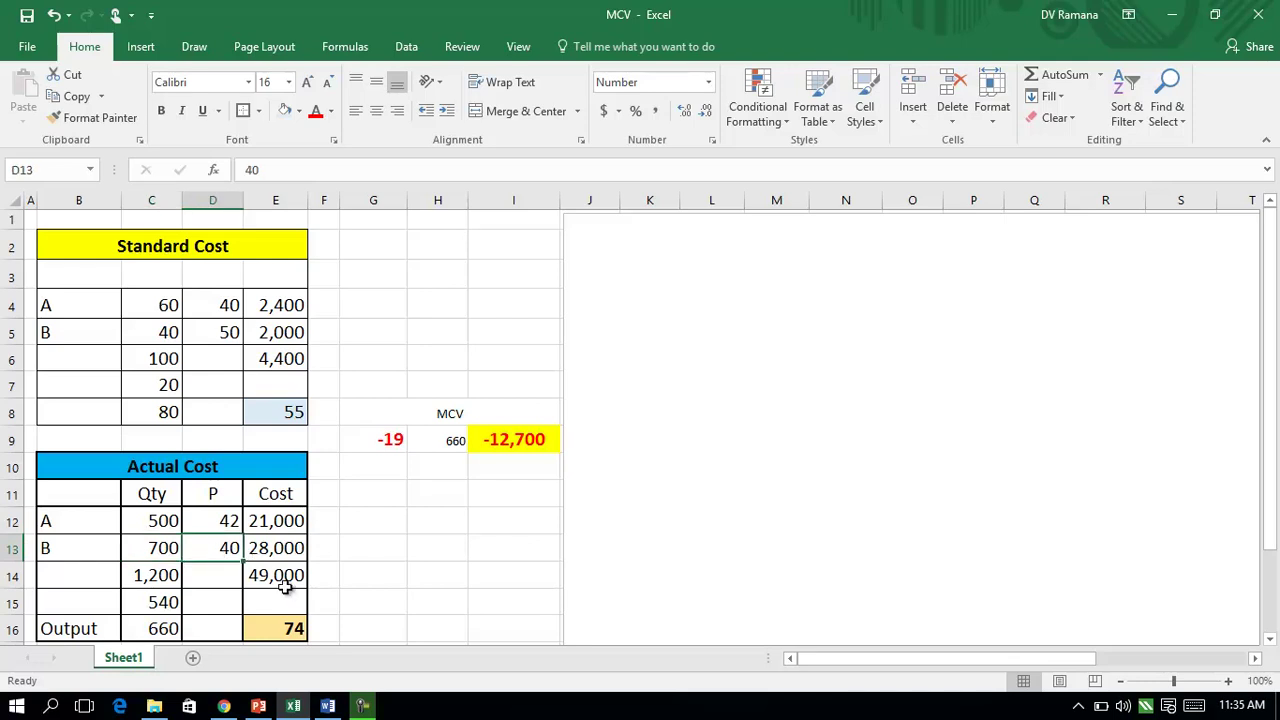
{"action": "left_click", "coordinate": [151, 627]}
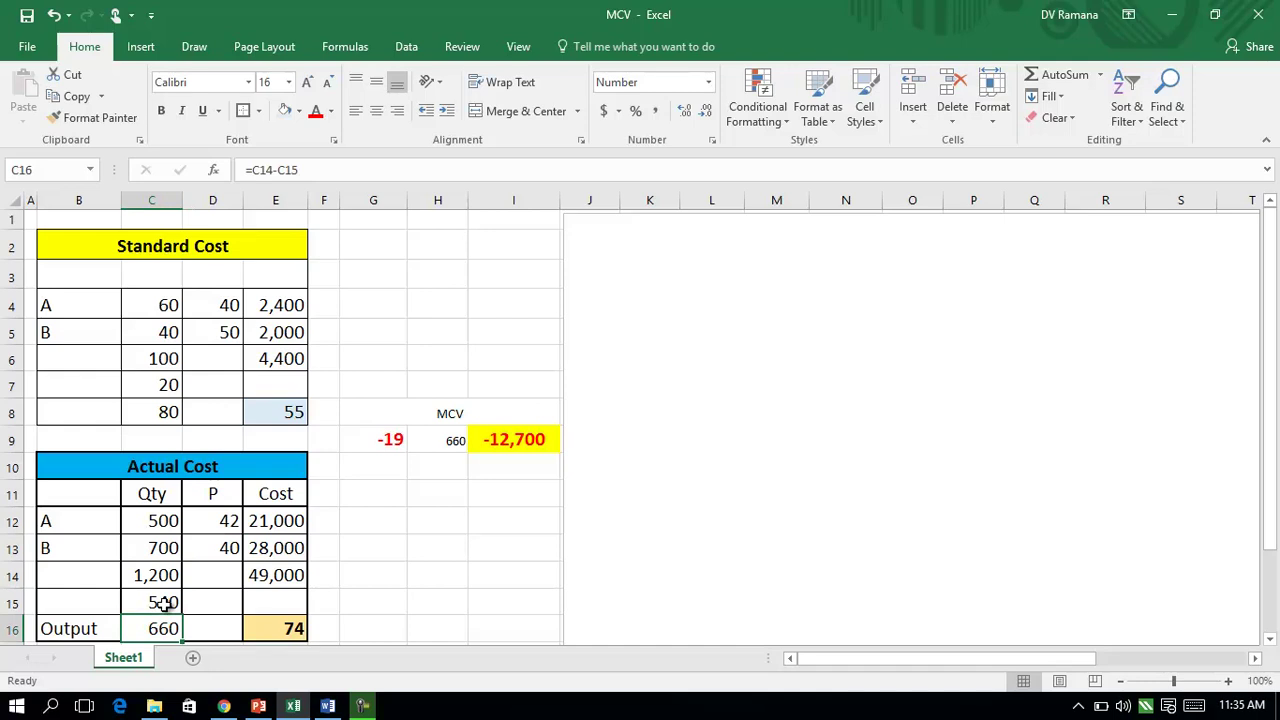
{"action": "left_click", "coordinate": [274, 628]}
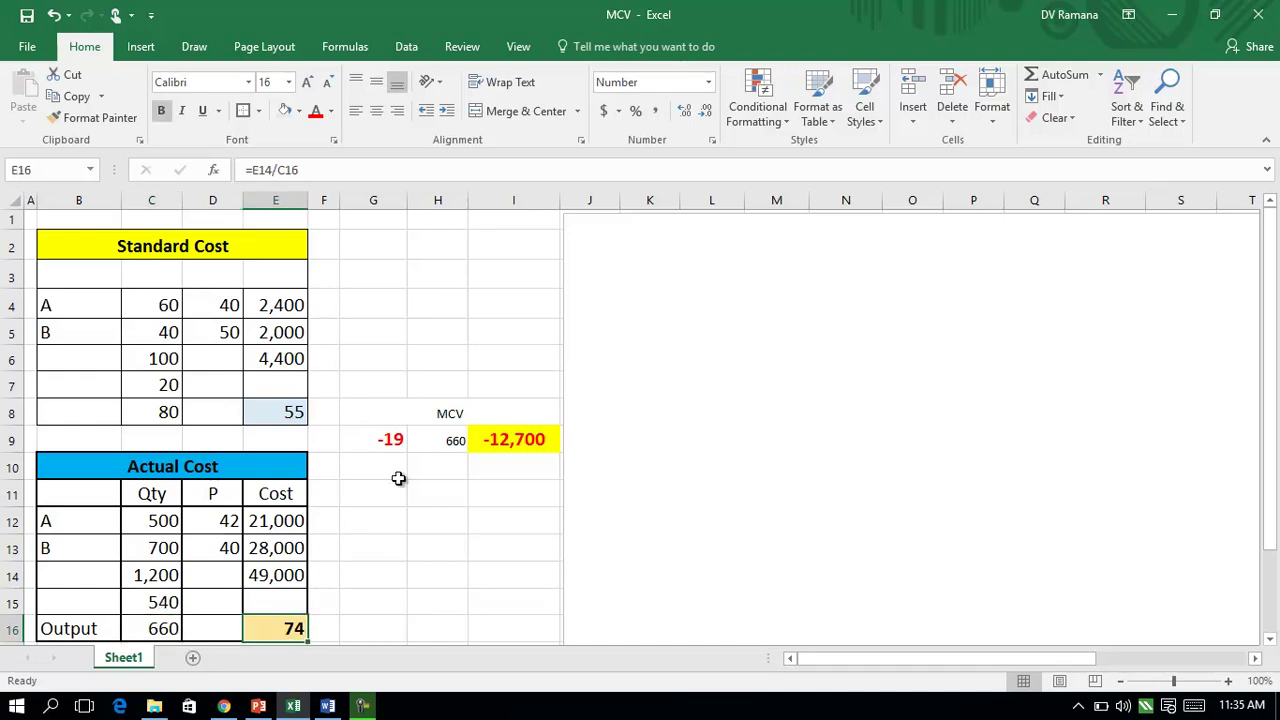
Trace the precedents of the material cost variance cells G9, H9 and I9
{"action": "left_click", "coordinate": [382, 438]}
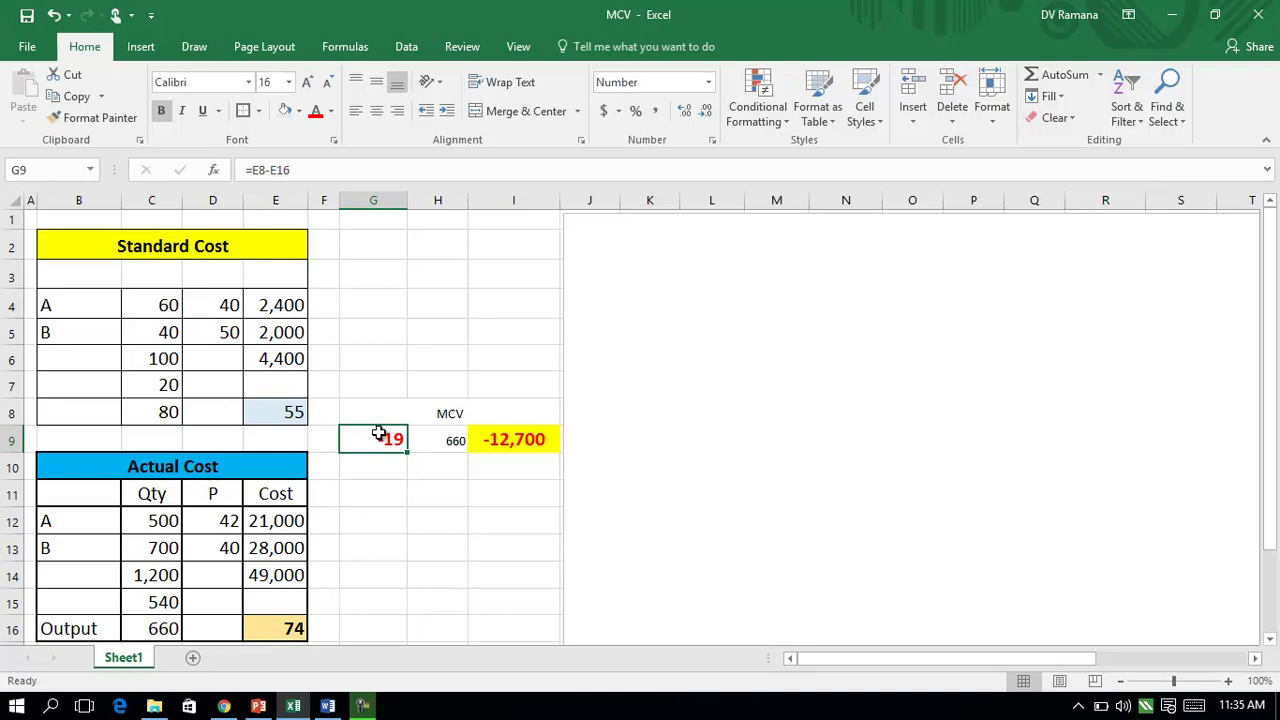
{"action": "left_click", "coordinate": [334, 52]}
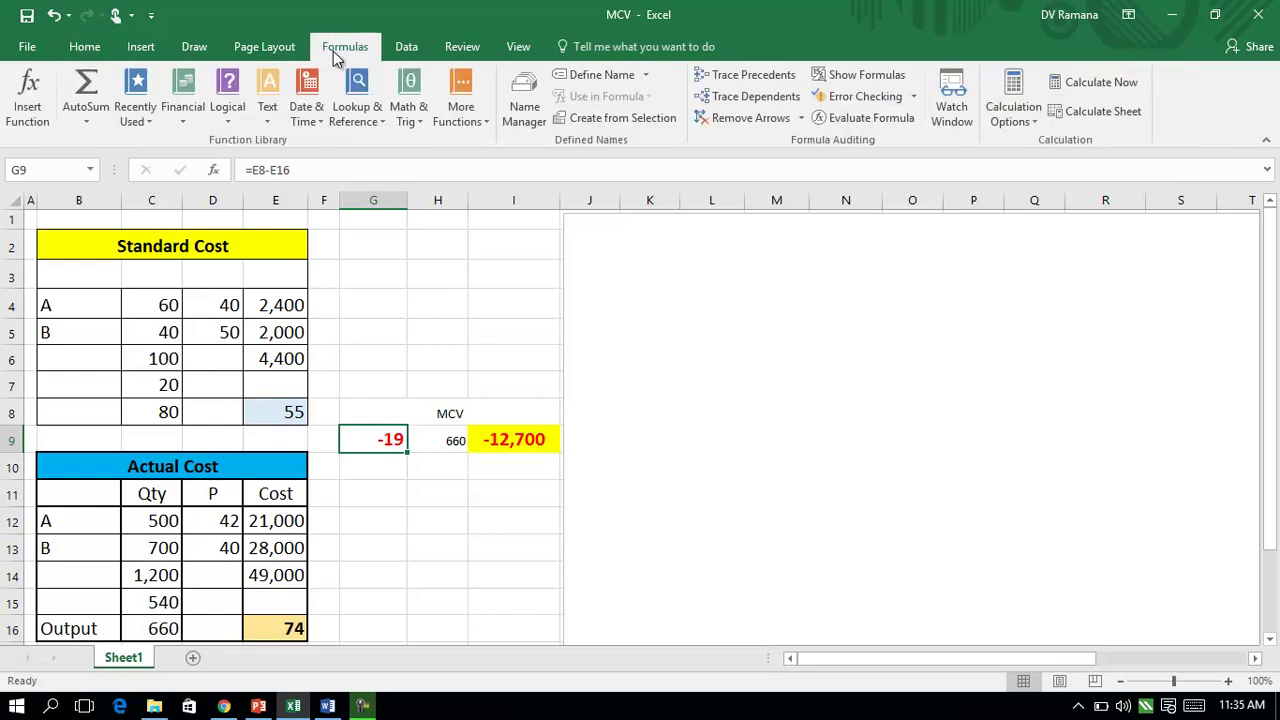
{"action": "left_click", "coordinate": [712, 80]}
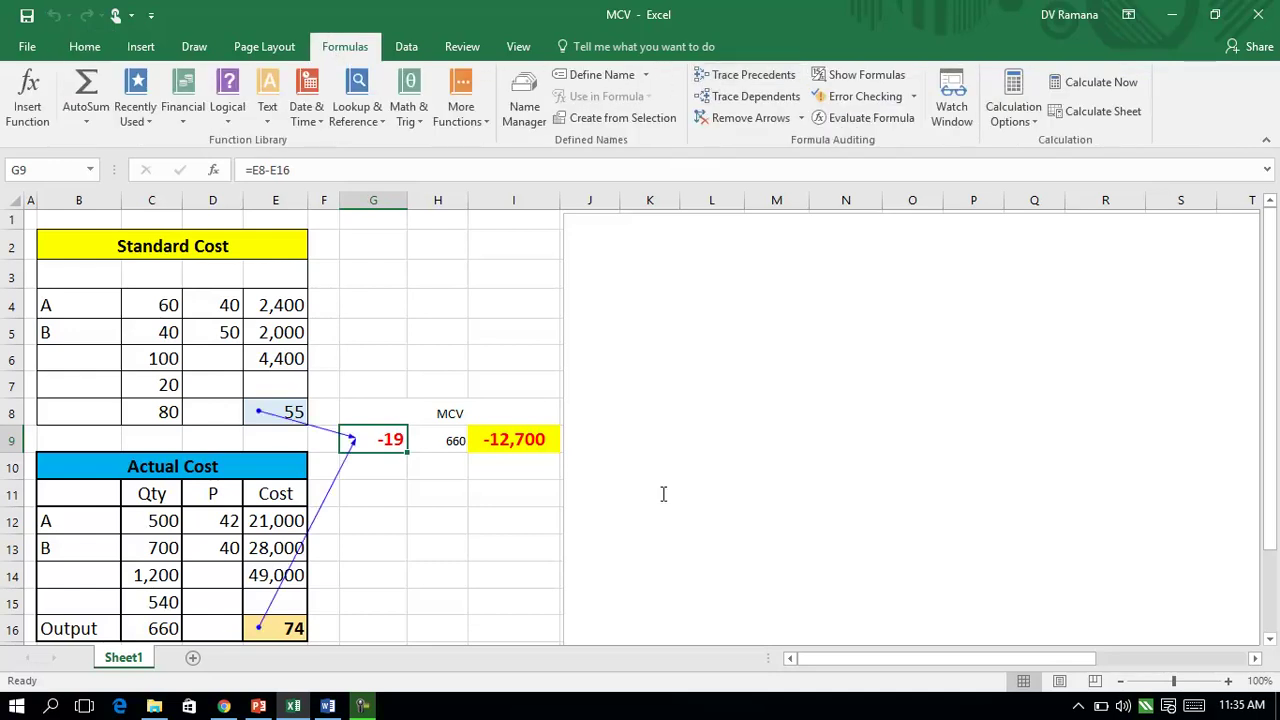
{"action": "left_click", "coordinate": [432, 442]}
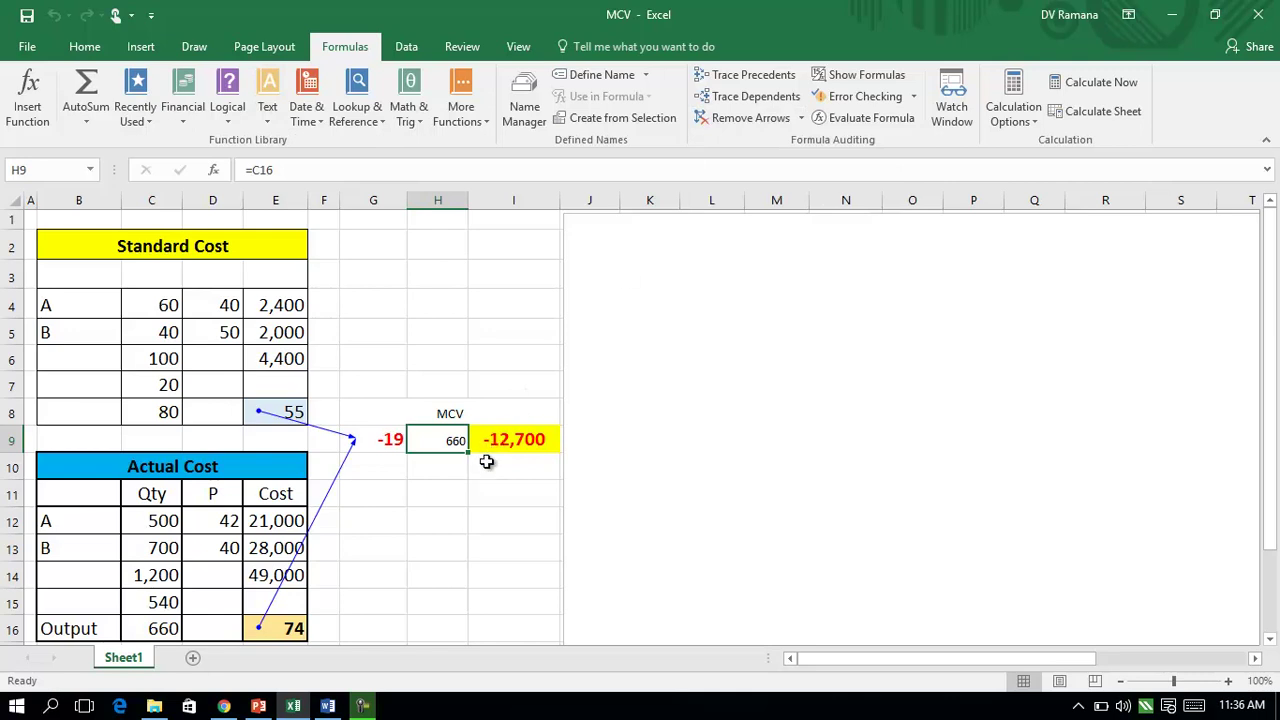
{"action": "left_click", "coordinate": [729, 85]}
{"action": "left_click", "coordinate": [524, 442]}
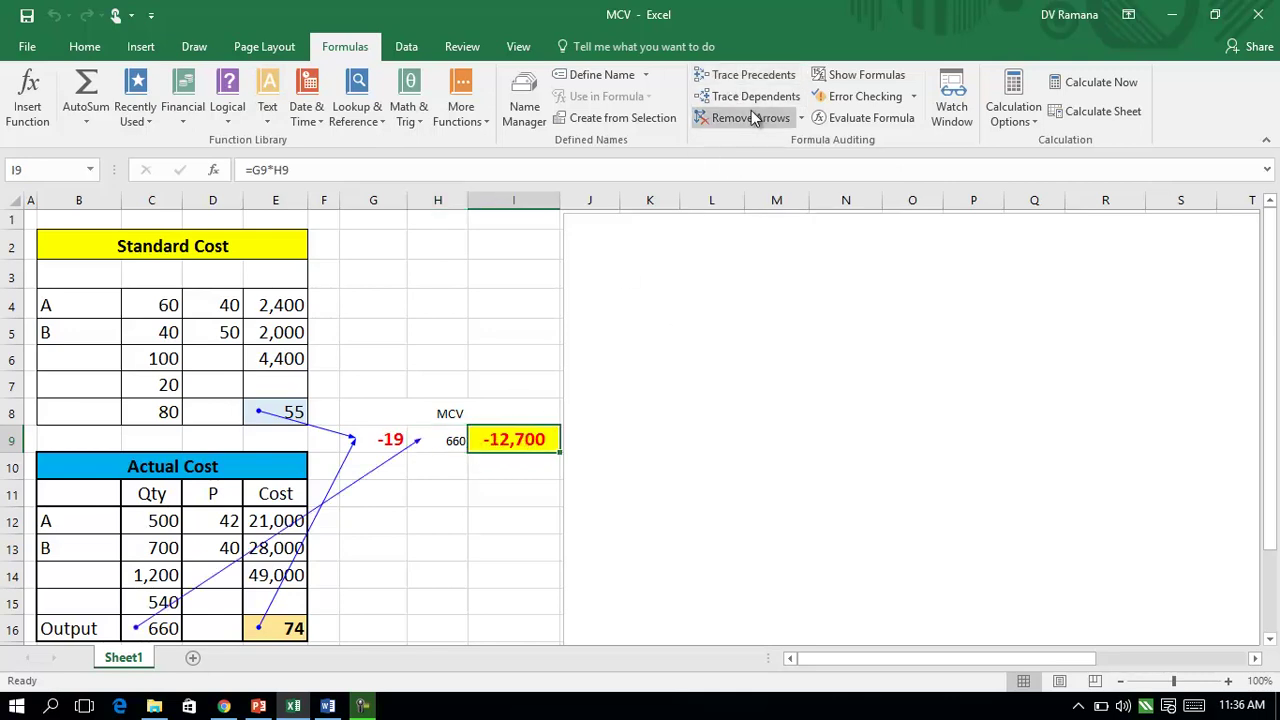
{"action": "left_click", "coordinate": [756, 70]}
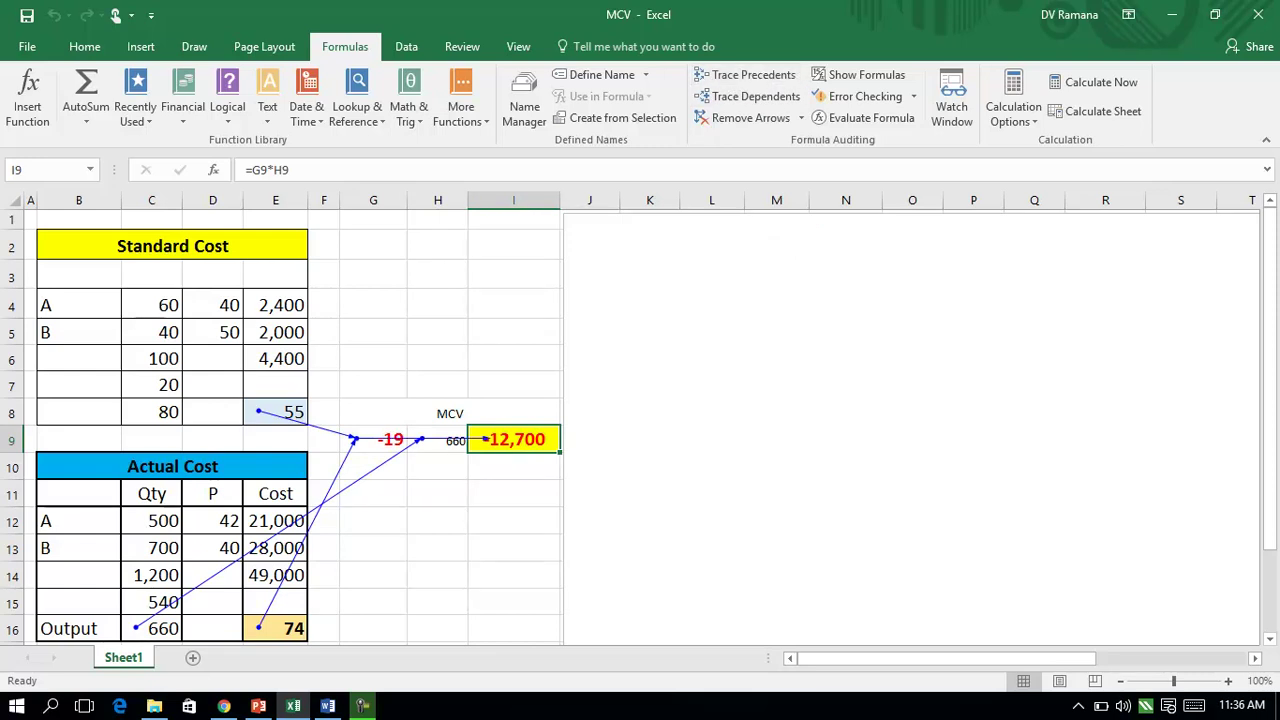
Remove the tracer arrows and review the formulas in G9 and I9
{"action": "left_click", "coordinate": [731, 121]}
{"action": "left_click", "coordinate": [376, 443]}
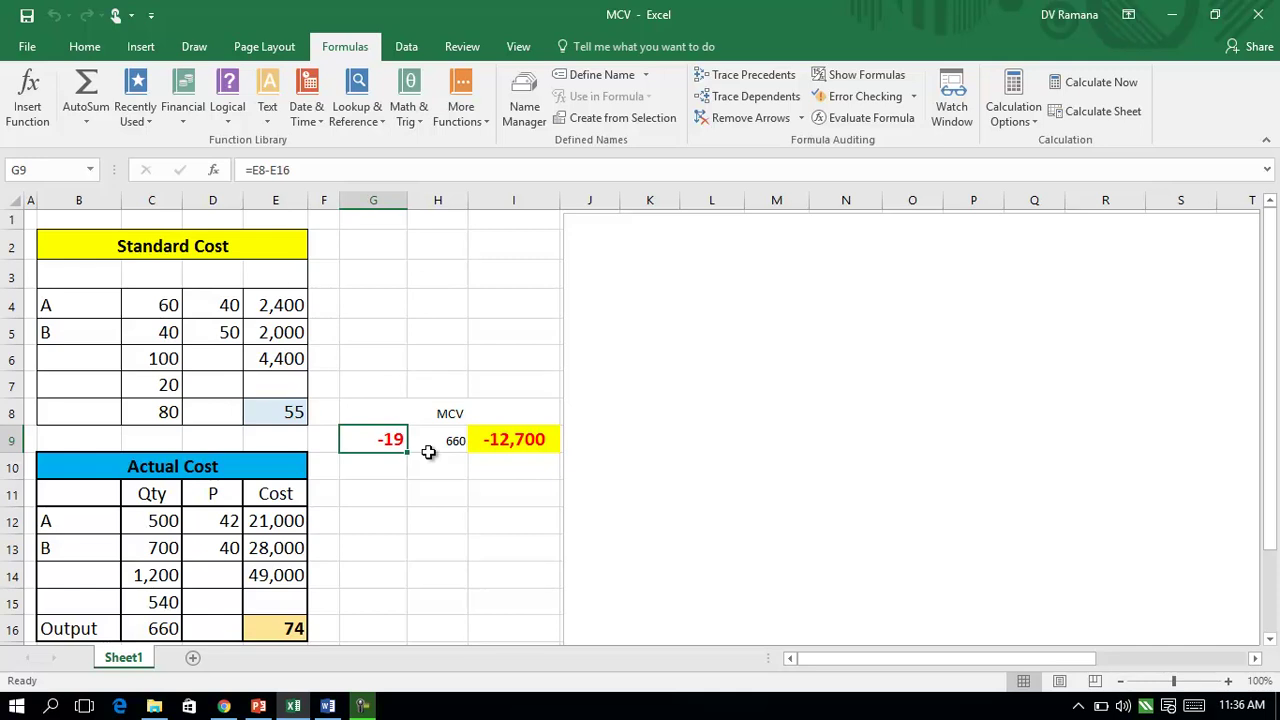
{"action": "left_click", "coordinate": [516, 437]}
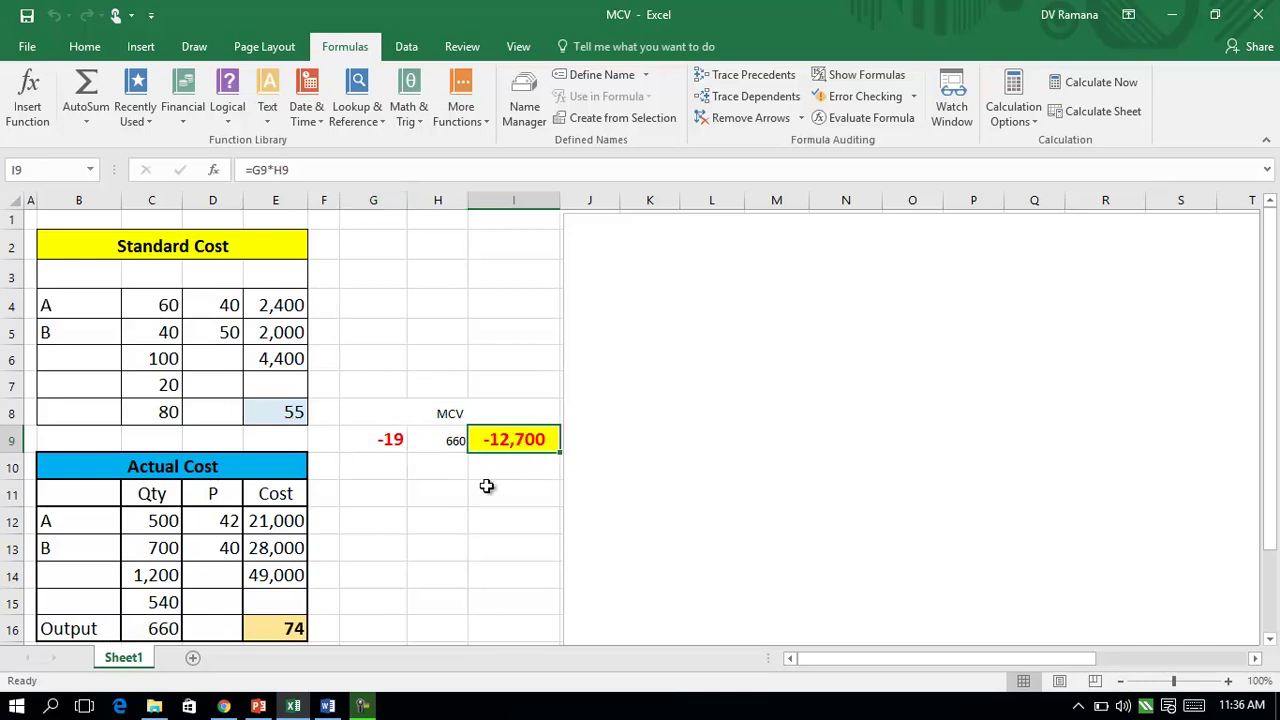
Check the variance hierarchy slide in PowerPoint, and back in Excel move the blank text box below row 4 to uncover the Working Note table
{"action": "left_click", "coordinate": [574, 215]}
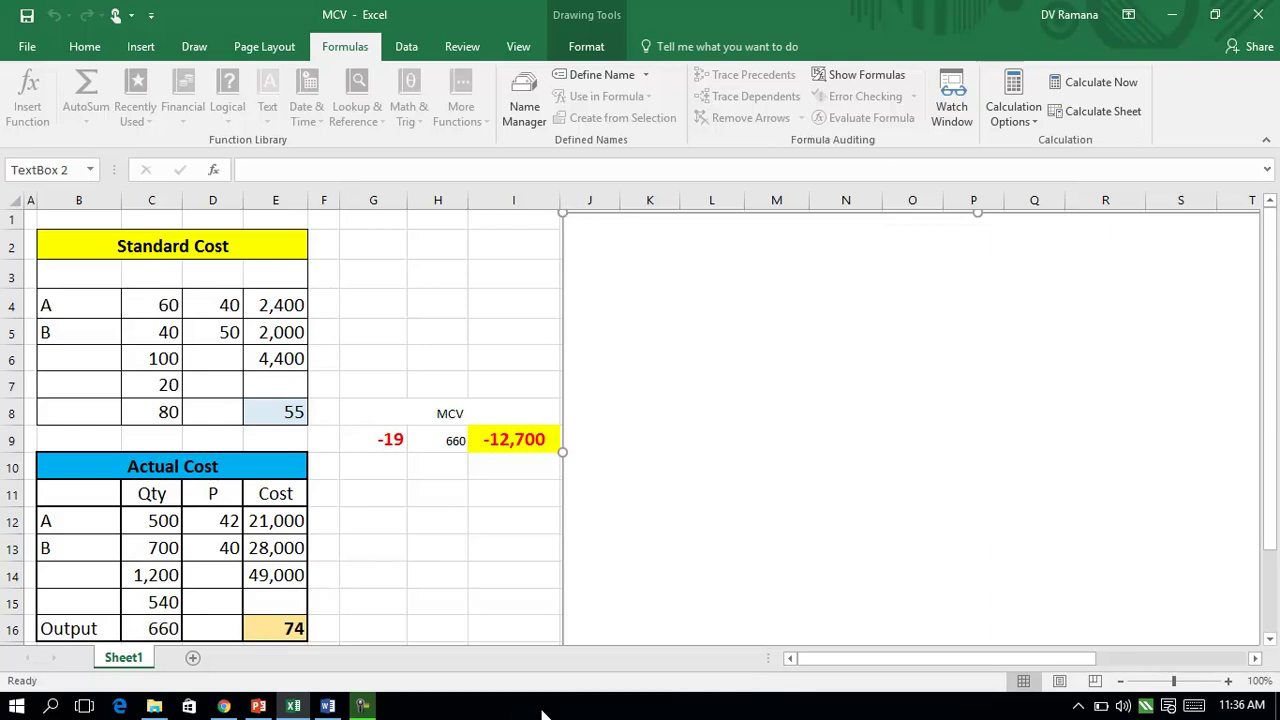
{"action": "left_click", "coordinate": [258, 706]}
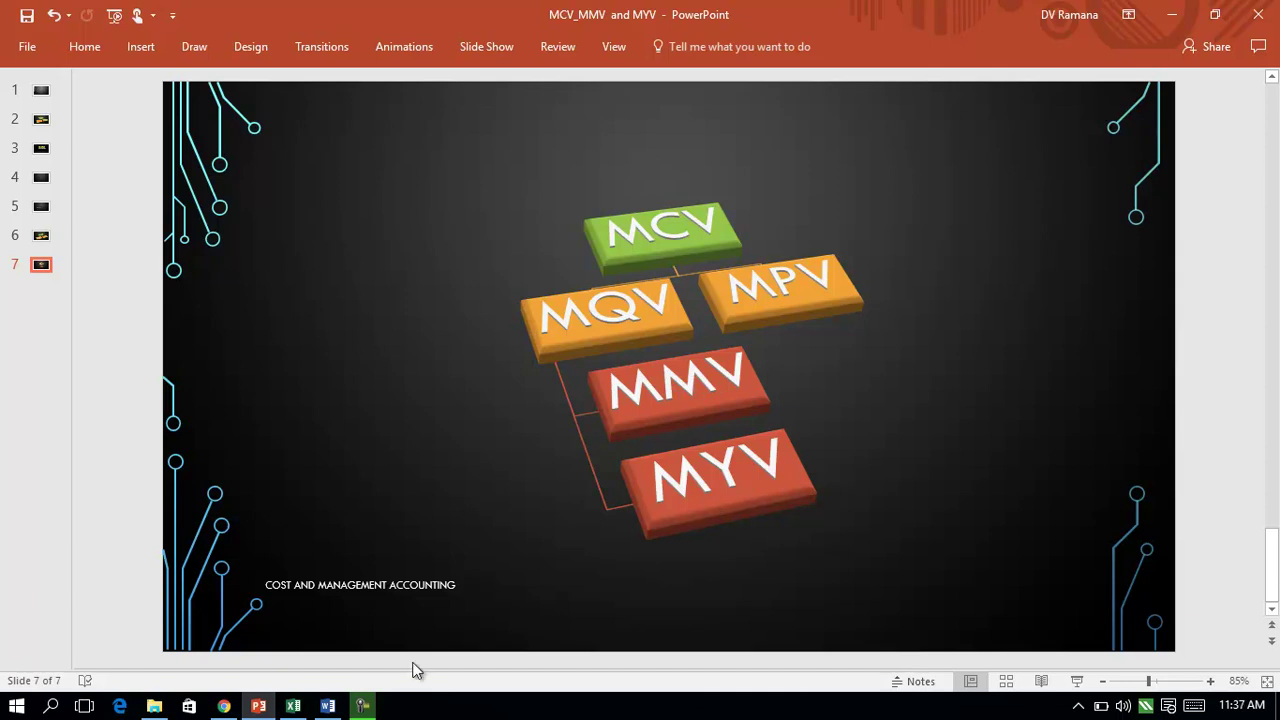
{"action": "left_click", "coordinate": [294, 707]}
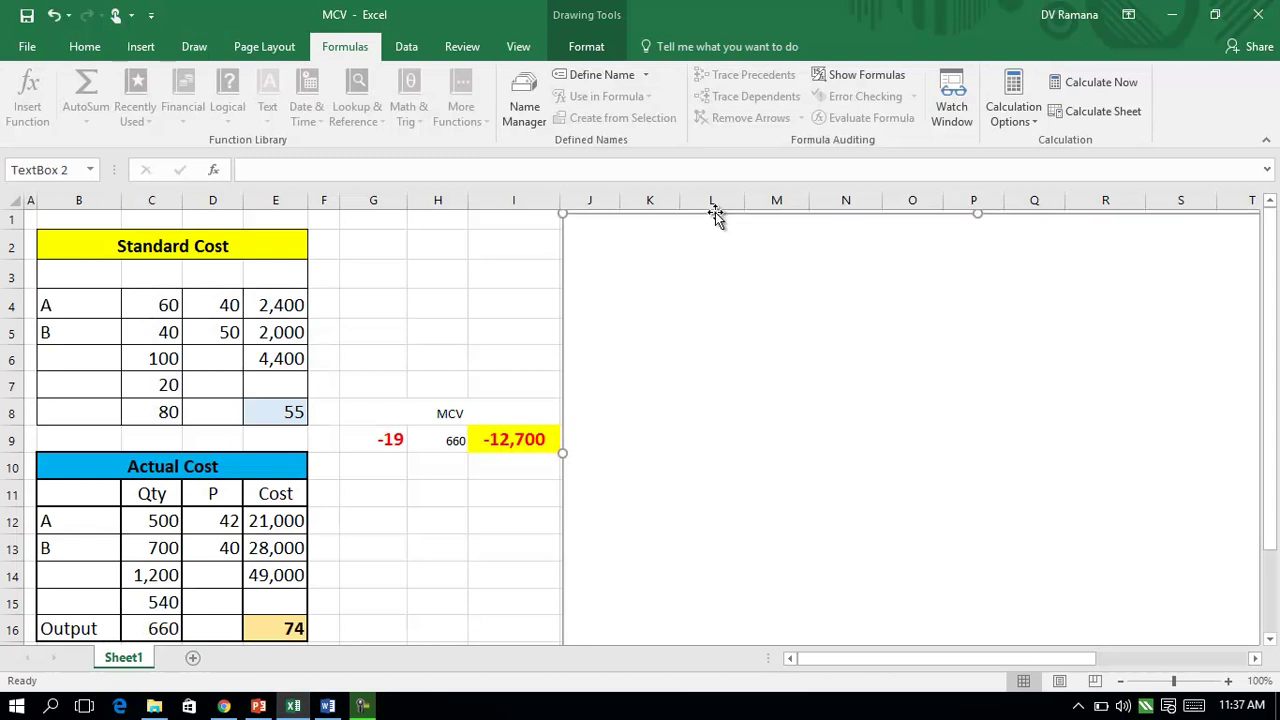
{"action": "key", "text": "ctrl+v"}
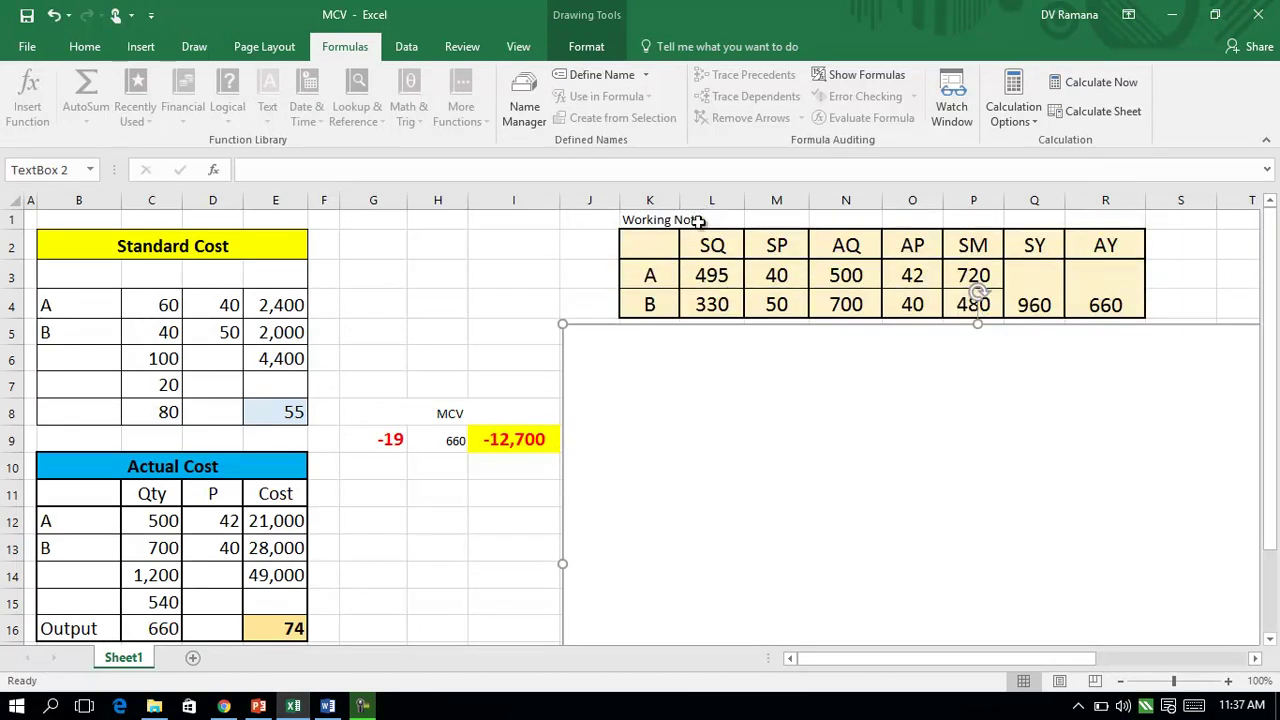
{"action": "left_click", "coordinate": [424, 343]}
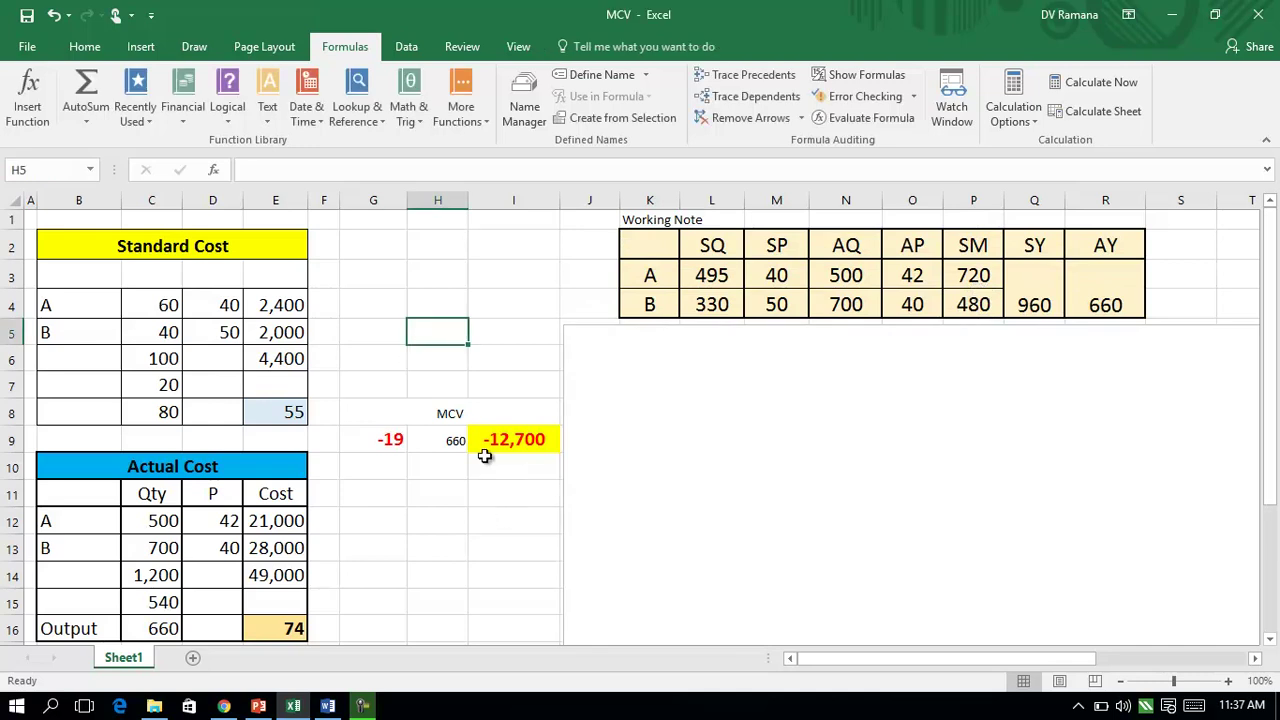
Trace the precedents of material A's standard quantity in L3 and inspect its source cells C8 and C4
{"action": "left_click", "coordinate": [707, 276]}
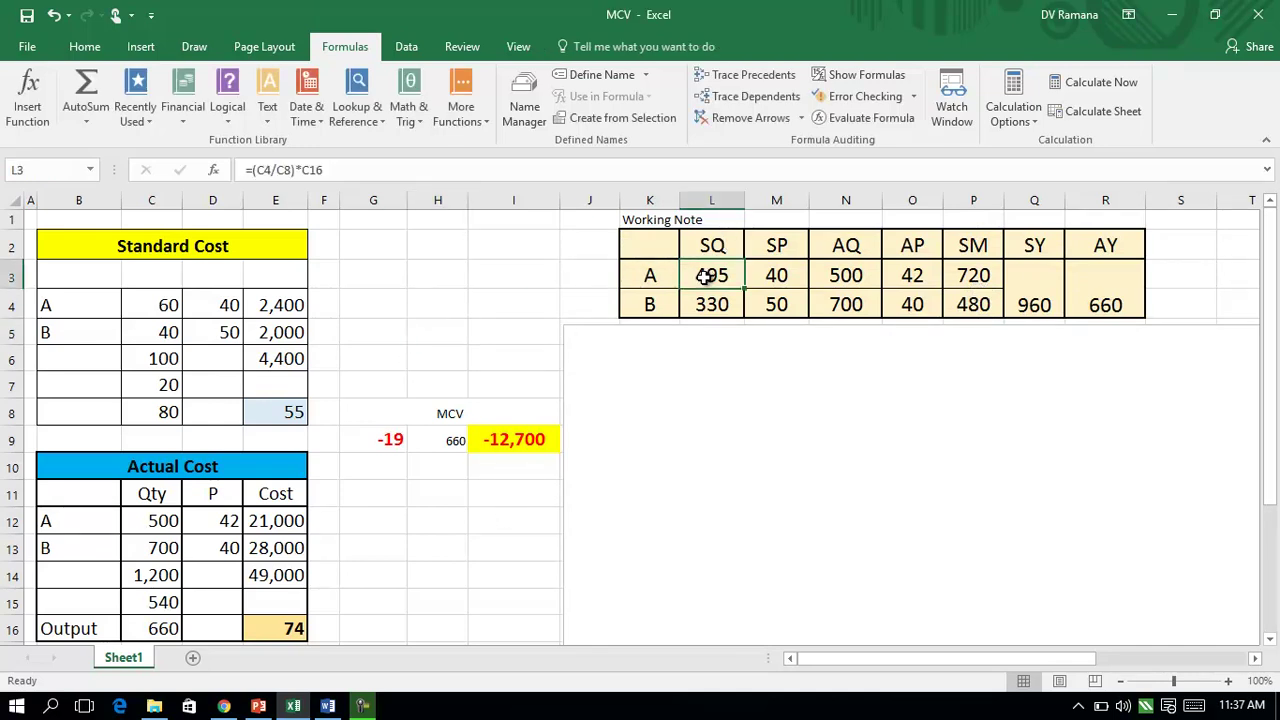
{"action": "left_click", "coordinate": [709, 244]}
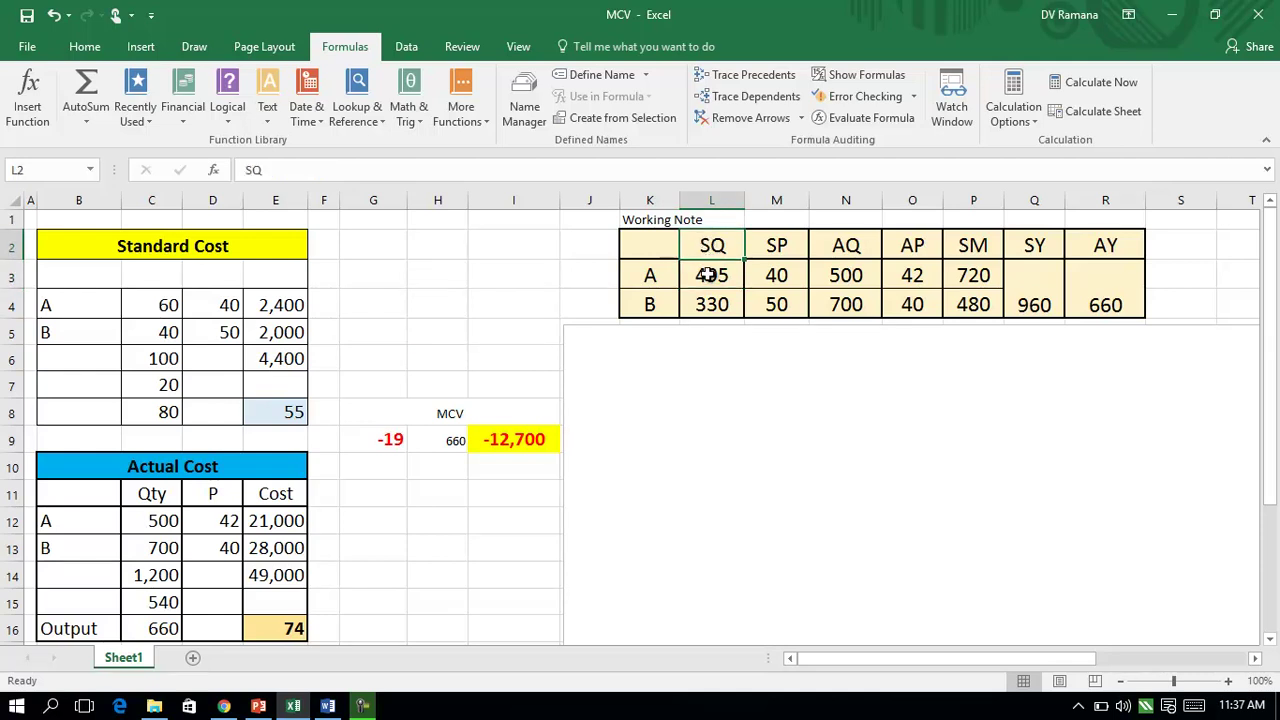
{"action": "left_click", "coordinate": [709, 276]}
{"action": "left_click", "coordinate": [716, 68]}
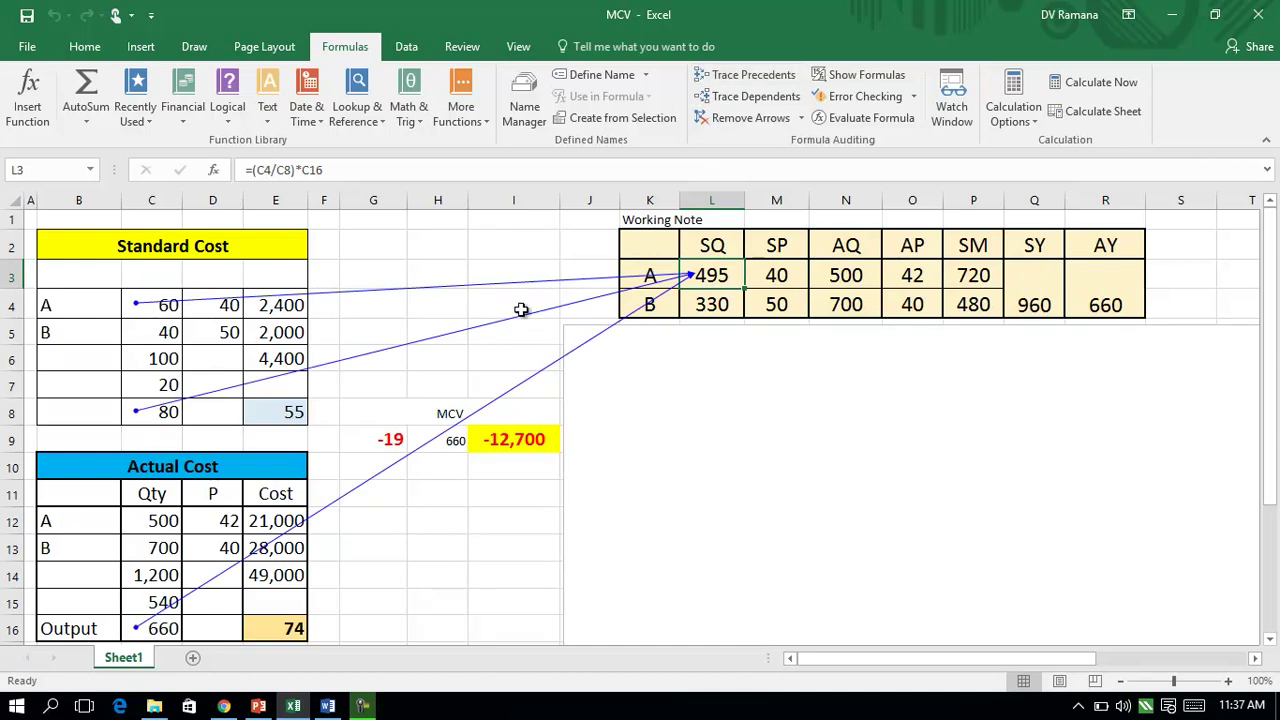
{"action": "left_click", "coordinate": [168, 412]}
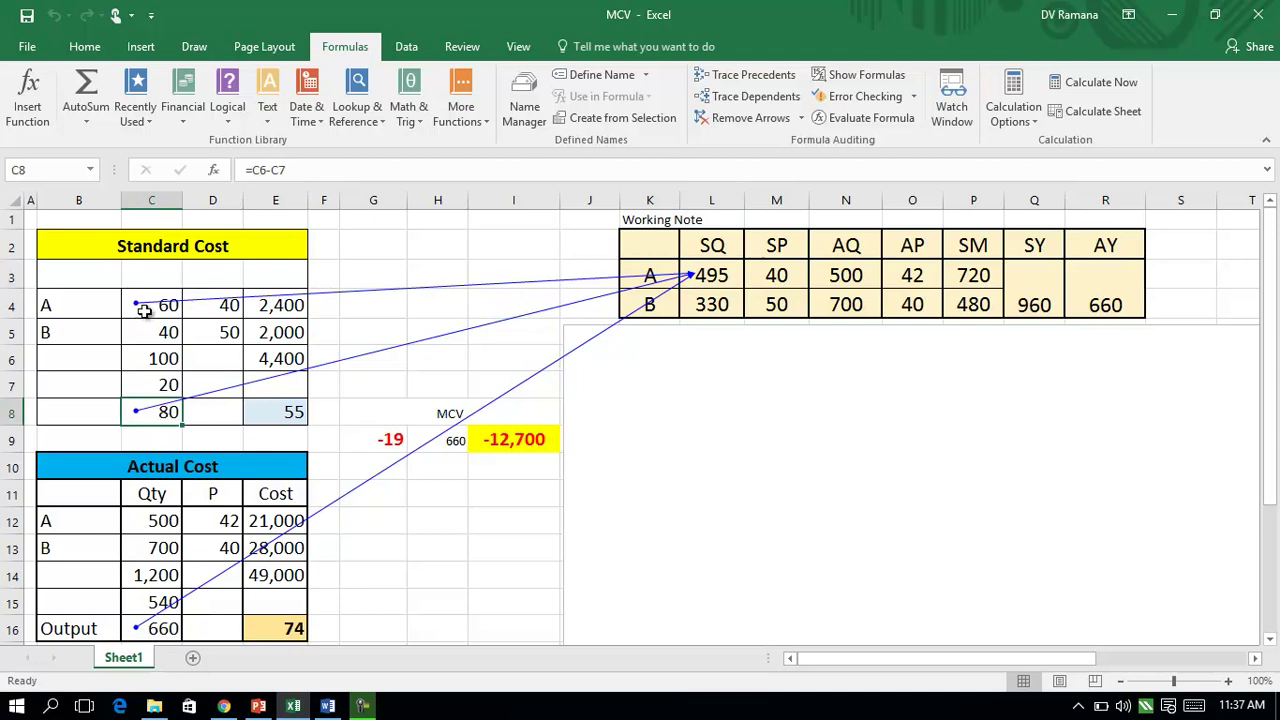
{"action": "left_click", "coordinate": [145, 311]}
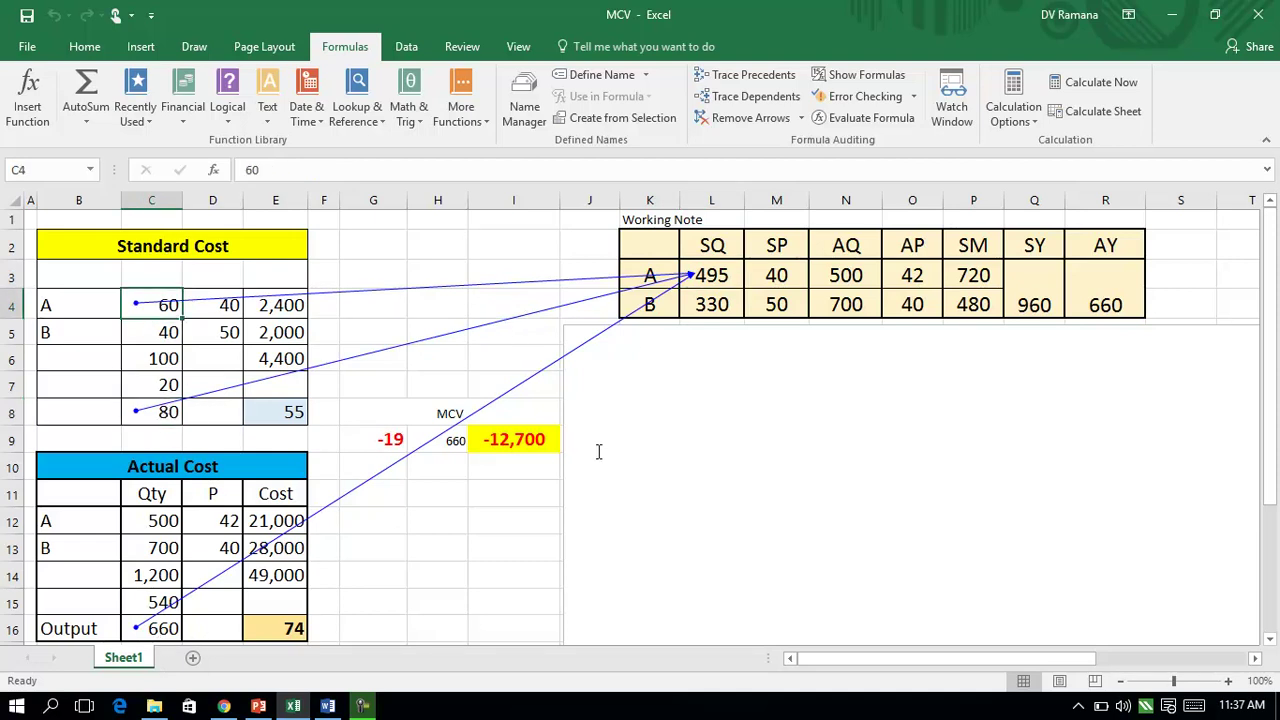
Clear the tracer arrows of L3, trace the precedents of material B's standard quantity in L4, and remove those arrows too
{"action": "left_click", "coordinate": [722, 272]}
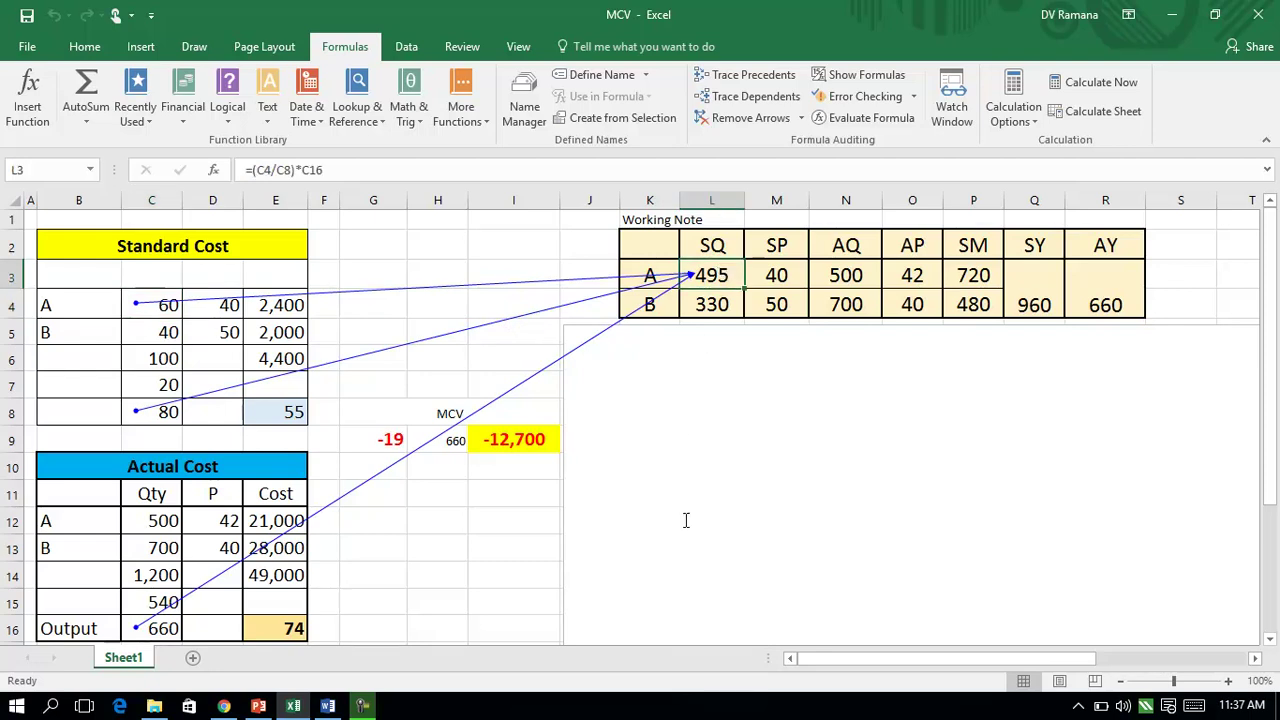
{"action": "left_click", "coordinate": [722, 118]}
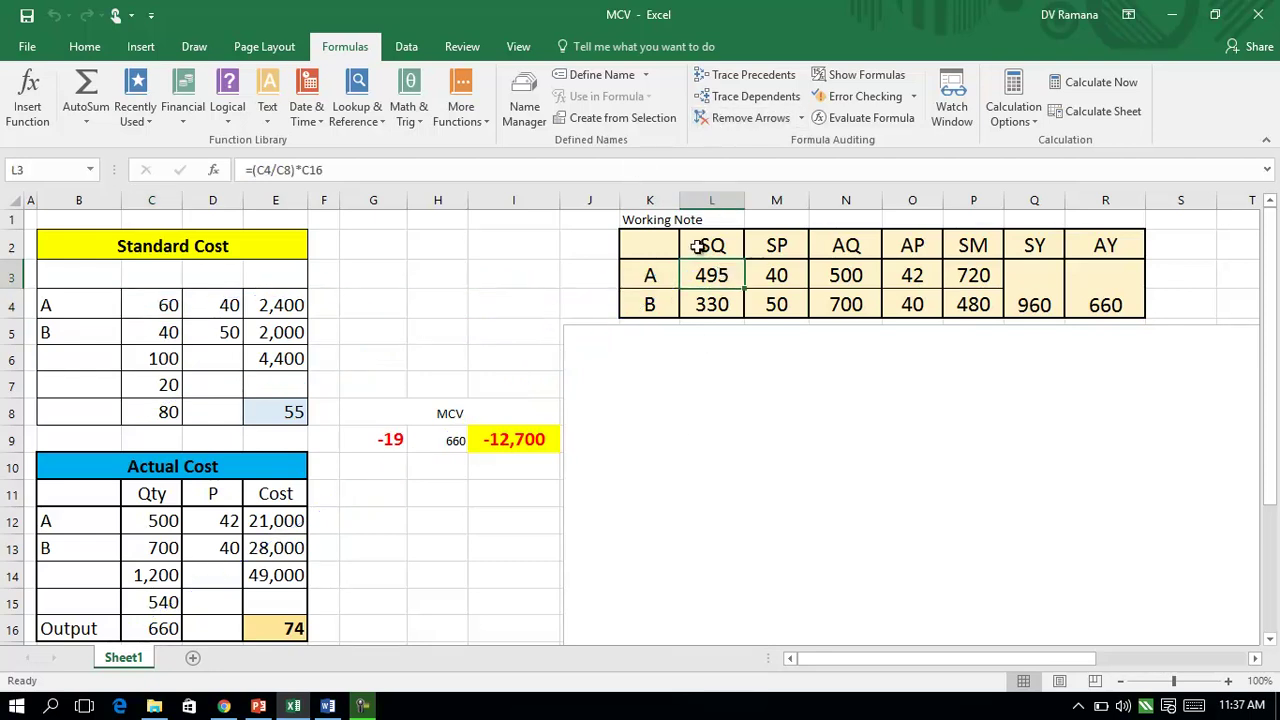
{"action": "left_click", "coordinate": [700, 305]}
{"action": "left_click", "coordinate": [728, 78]}
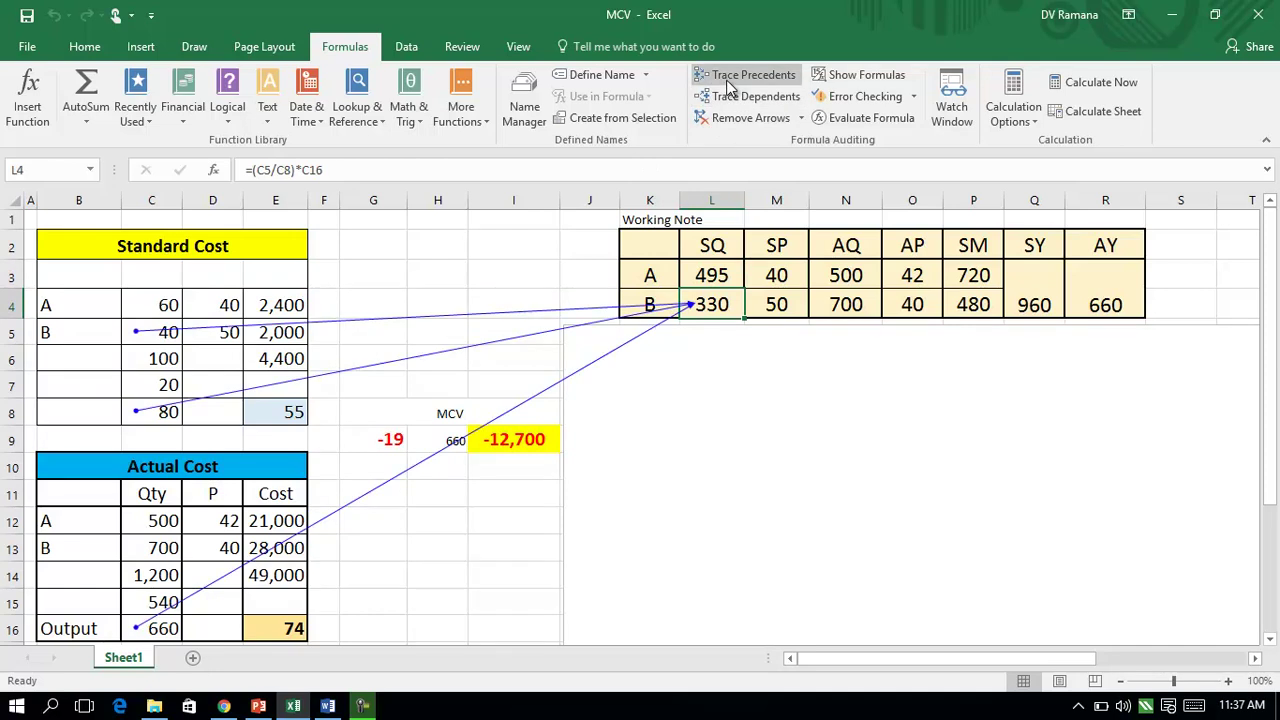
{"action": "left_click", "coordinate": [738, 119]}
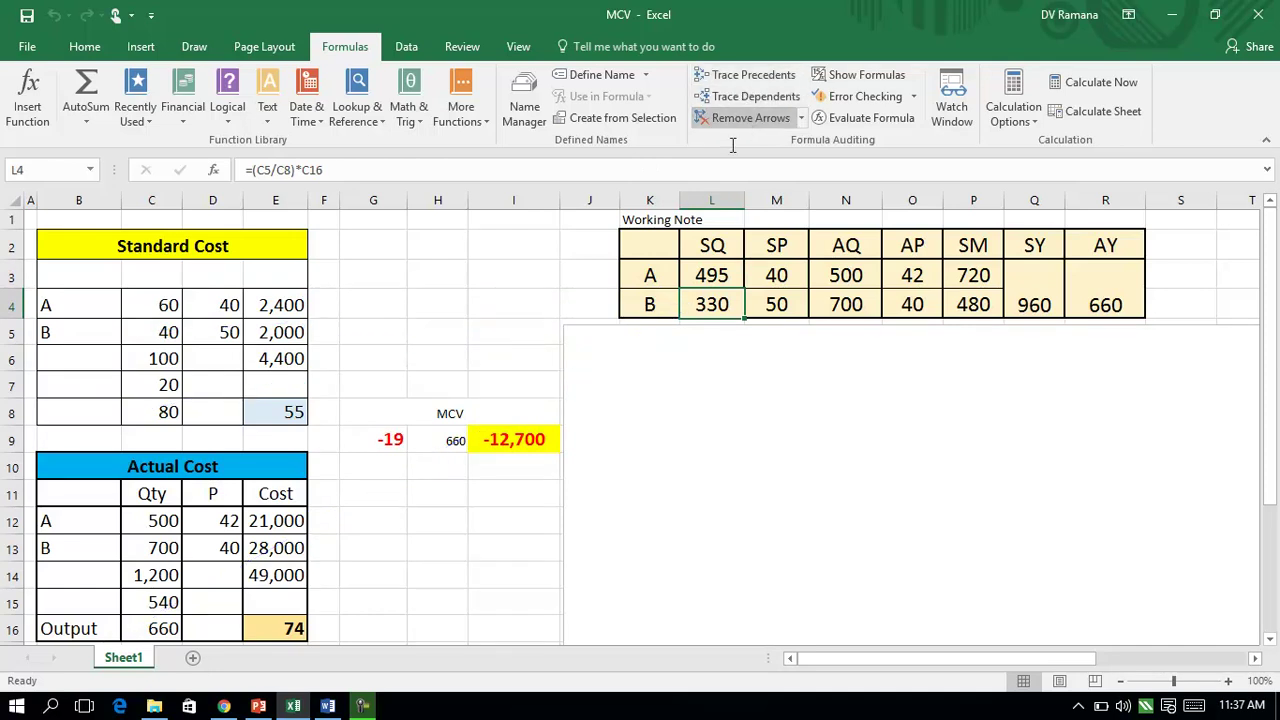
Move the blank text box down to row 6 so that row 5 beneath the Working Note table is free
{"action": "left_click", "coordinate": [608, 326]}
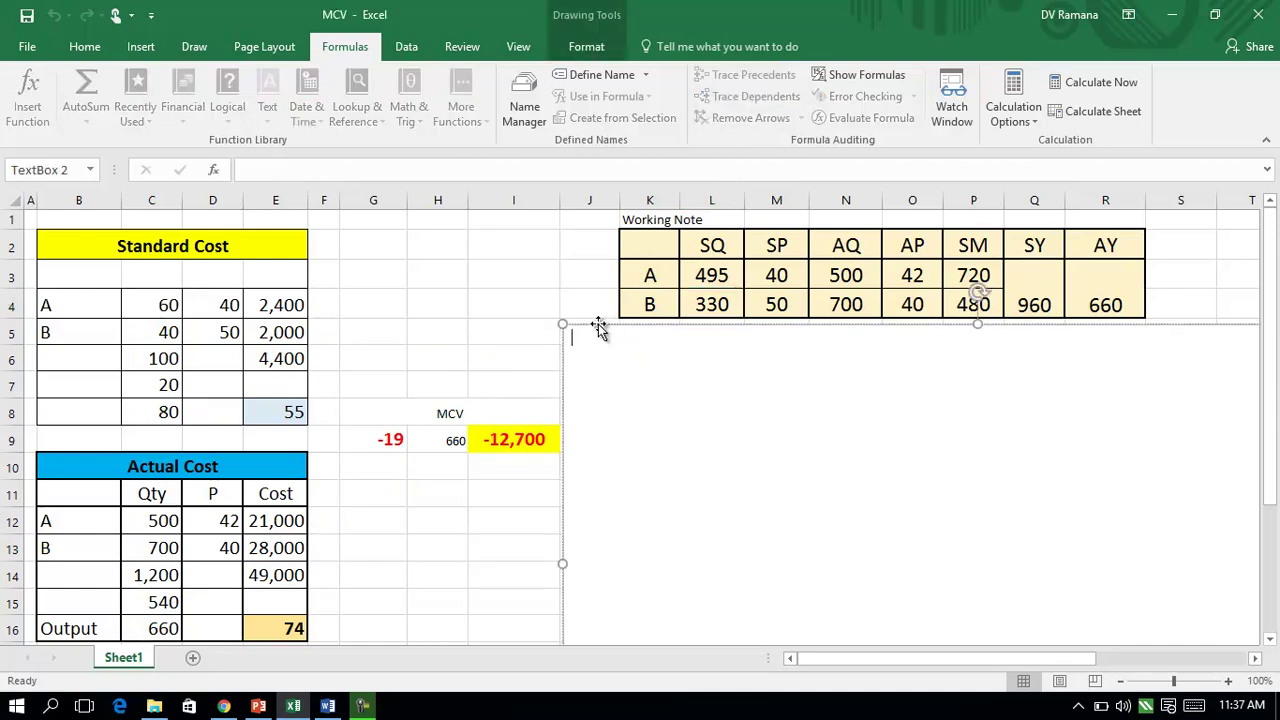
{"action": "key", "text": "Down"}
{"action": "key", "text": "Down"}
{"action": "key", "text": "Down"}
{"action": "key", "text": "Down"}
{"action": "key", "text": "Down"}
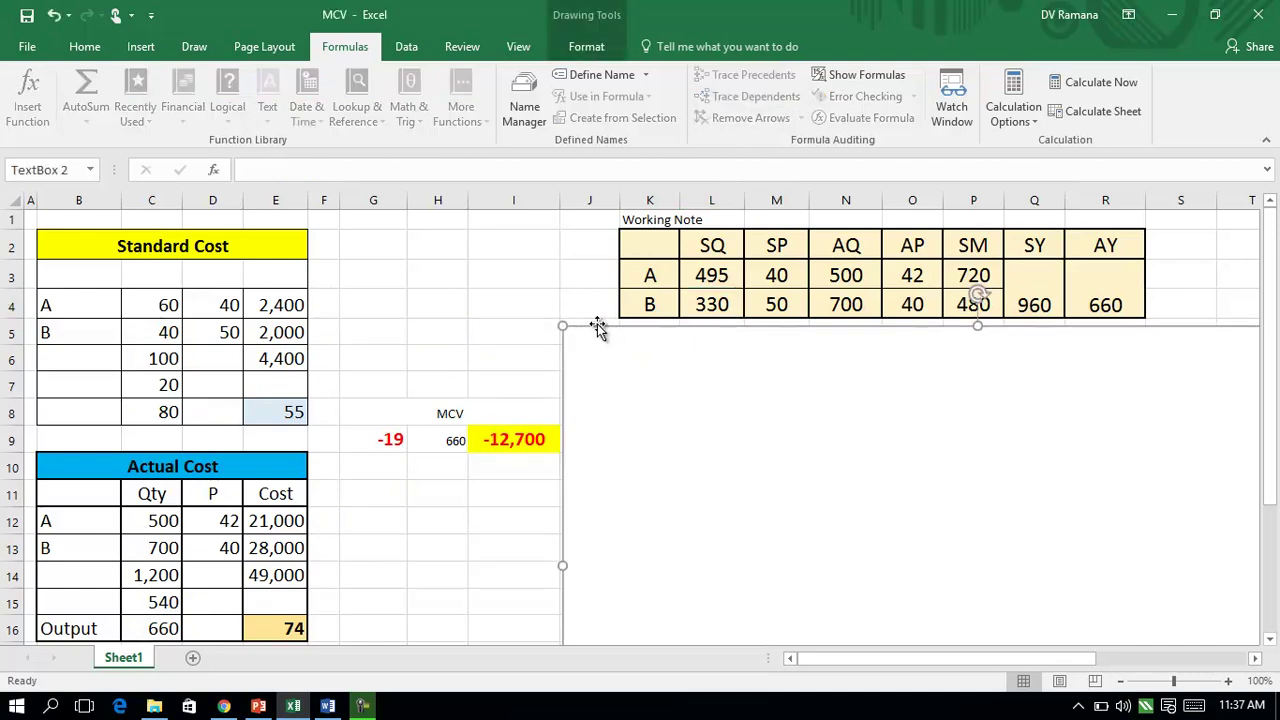
{"action": "key", "text": "Down"}
{"action": "key", "text": "Down"}
{"action": "key", "text": "Down"}
{"action": "key", "text": "Down"}
{"action": "key", "text": "Down"}
{"action": "key", "text": "Down"}
{"action": "key", "text": "Down"}
{"action": "key", "text": "Down"}
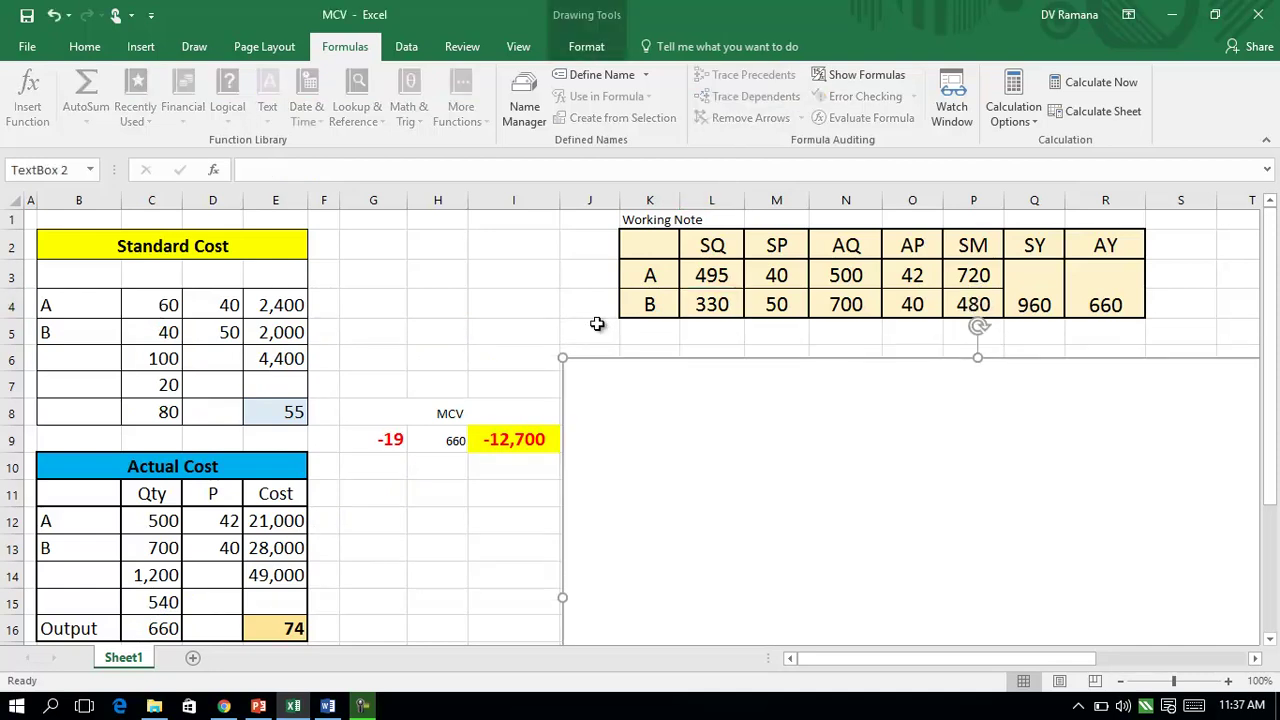
Total the standard quantities L3:L4 in L5, format the total bold at size 16, and check the actual quantity total in C14
{"action": "left_click_drag", "start_coordinate": [700, 275], "coordinate": [700, 305]}
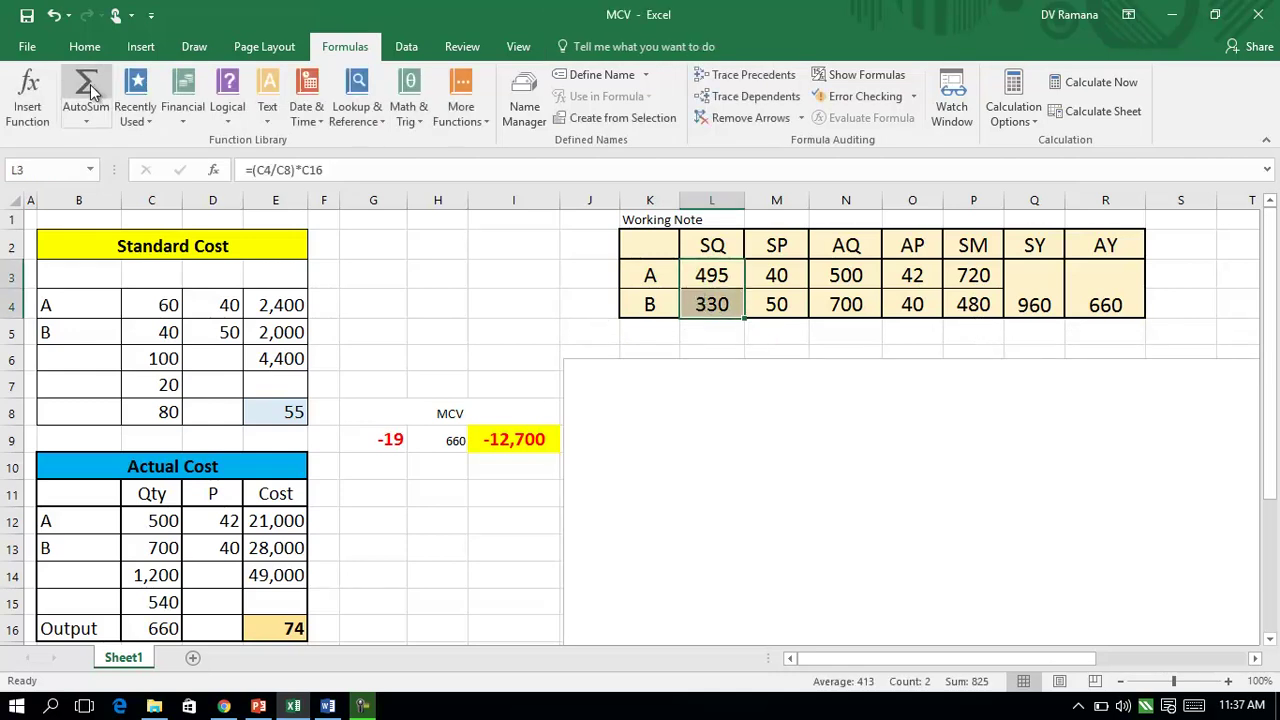
{"action": "left_click", "coordinate": [90, 90]}
{"action": "left_click", "coordinate": [728, 332]}
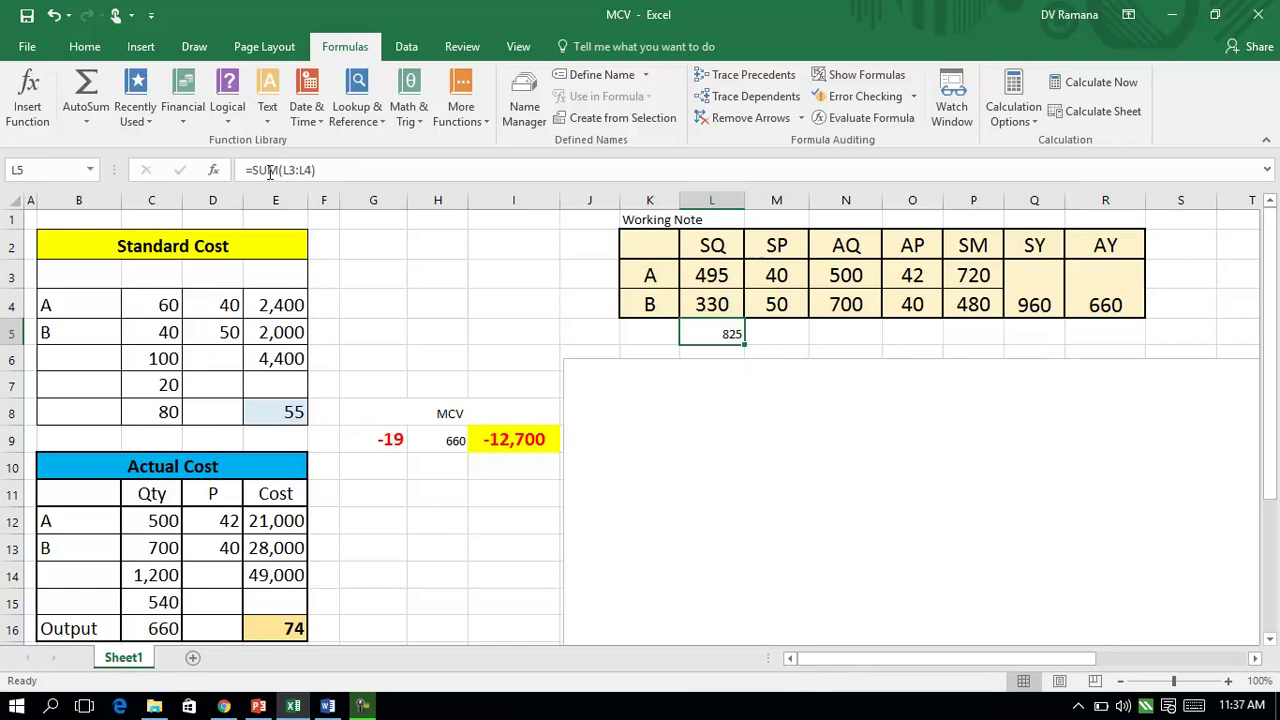
{"action": "left_click", "coordinate": [85, 47]}
{"action": "left_click", "coordinate": [161, 110]}
{"action": "left_click", "coordinate": [309, 84]}
{"action": "left_click", "coordinate": [310, 86]}
{"action": "left_click", "coordinate": [309, 84]}
{"action": "left_click", "coordinate": [140, 580]}
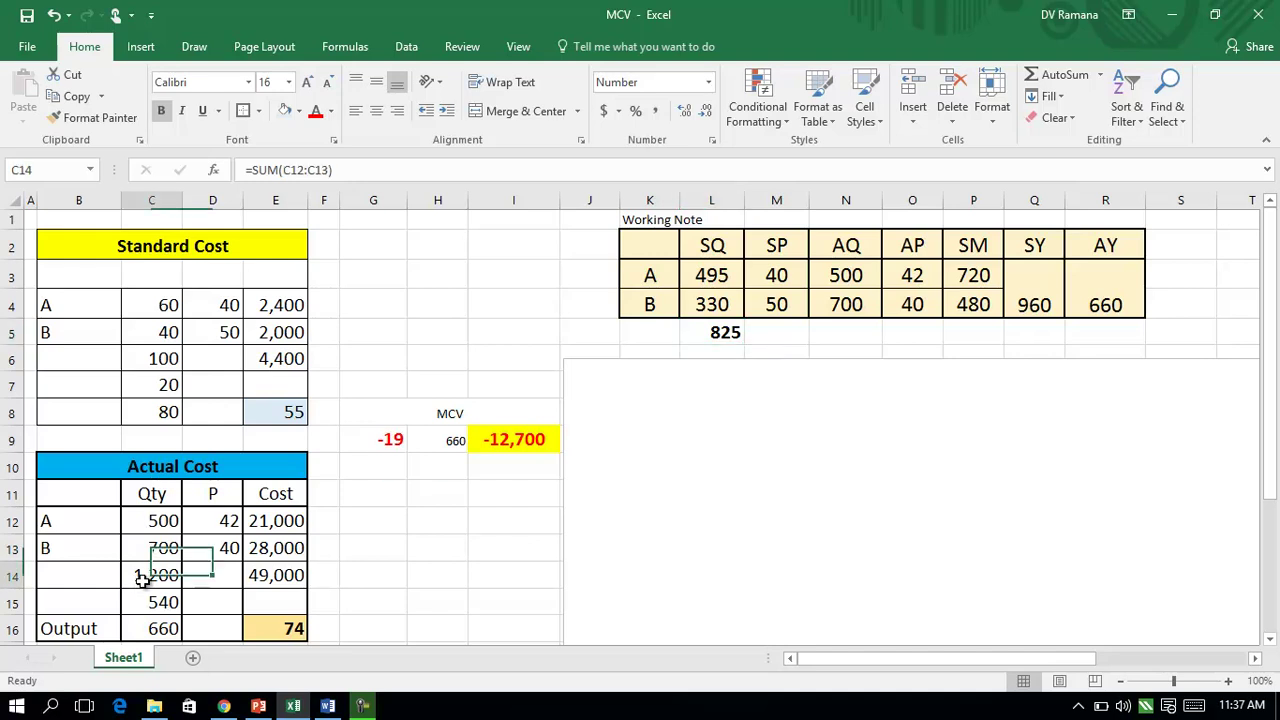
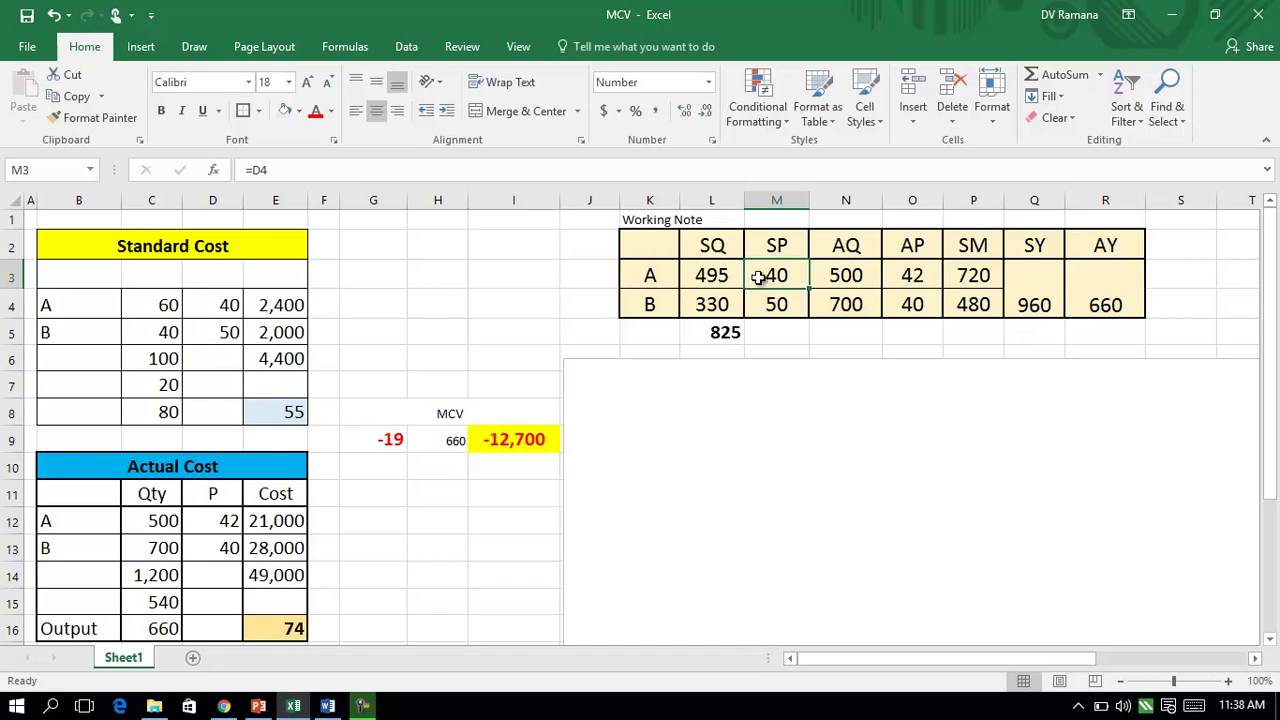
Try linking material A's standard price in M3 to cell D12, and undo the entry
{"action": "type", "text": "="}
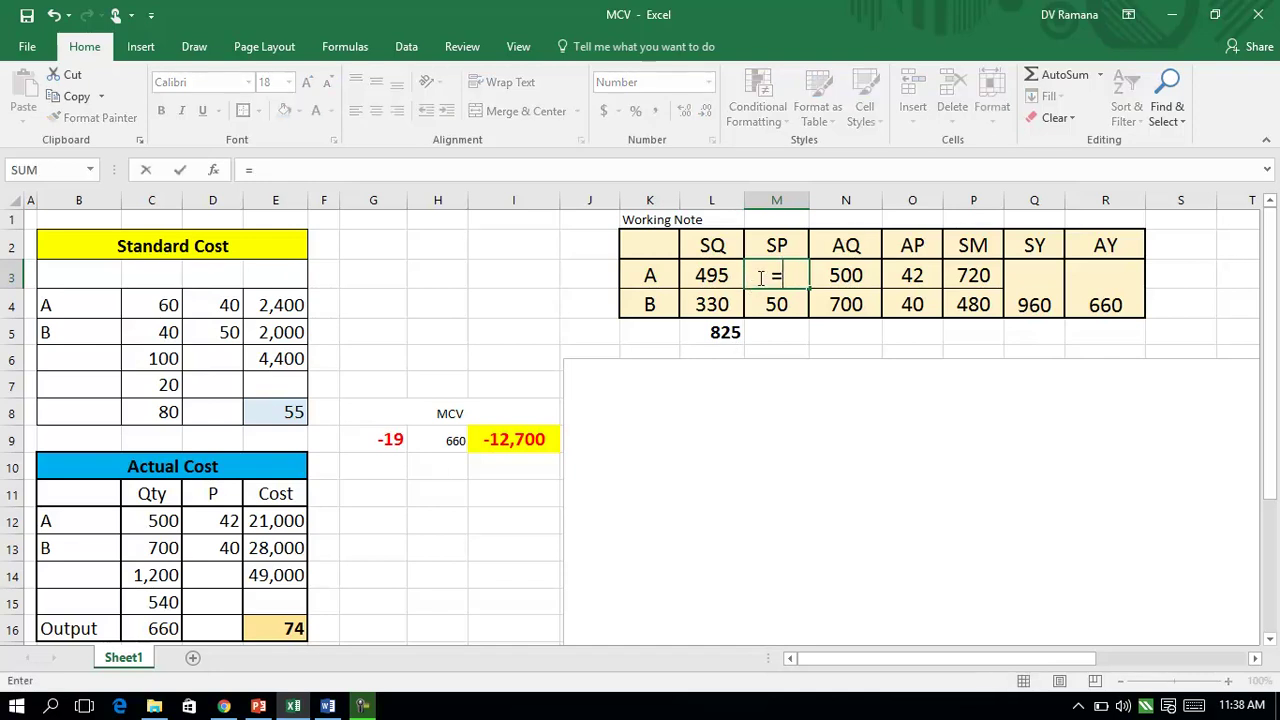
{"action": "left_click", "coordinate": [230, 517]}
{"action": "key", "text": "Return"}
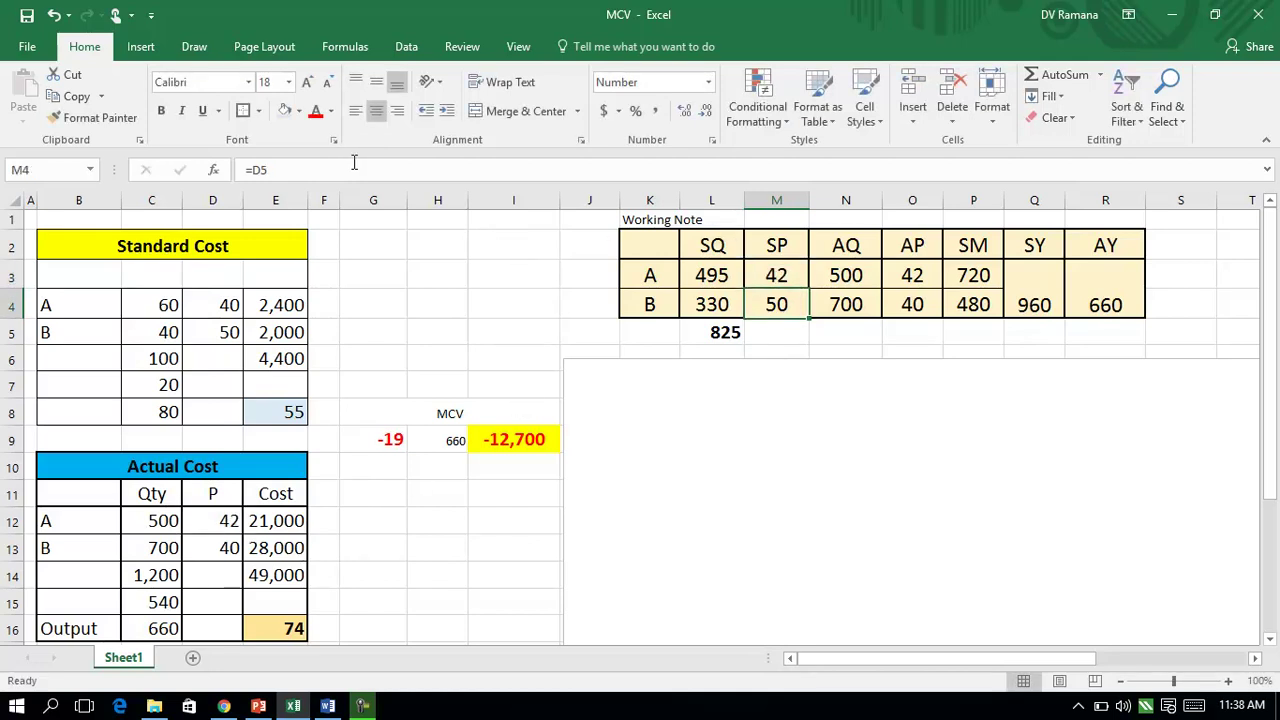
{"action": "left_click", "coordinate": [57, 13]}
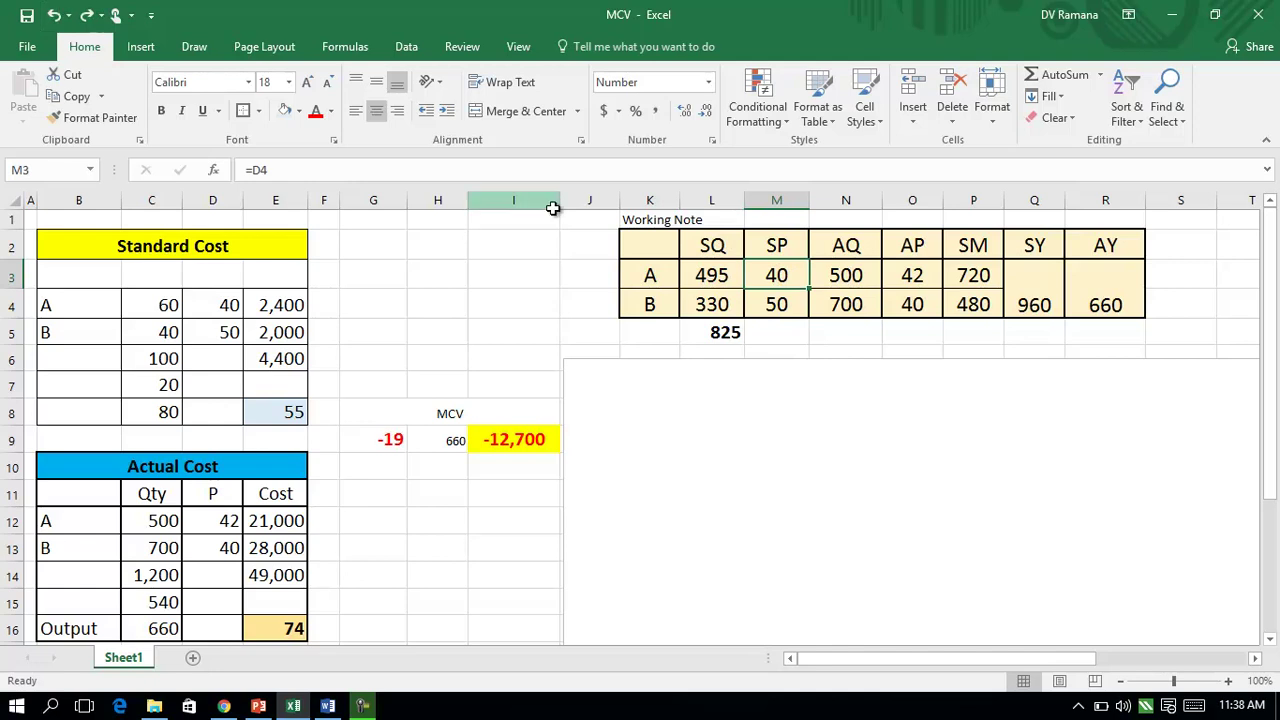
Review the price formulas in M4 and O3 and the standard price of material B in D5
{"action": "left_click", "coordinate": [768, 306]}
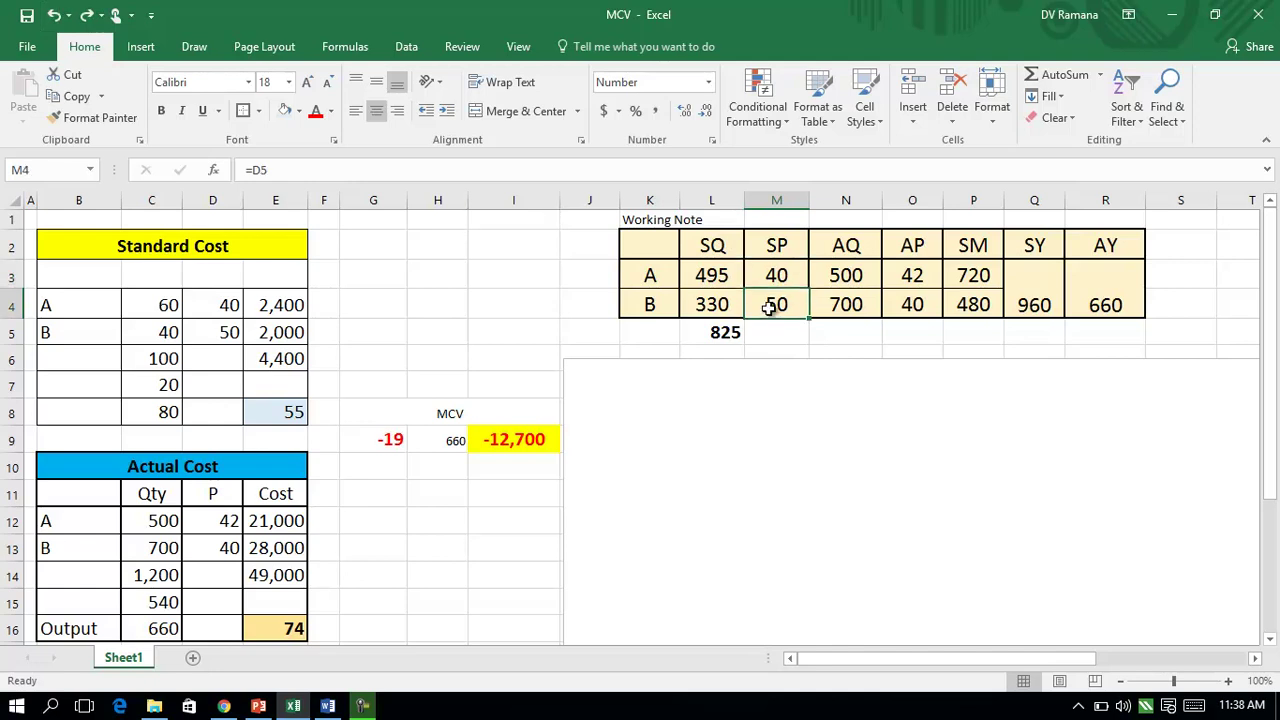
{"action": "left_click", "coordinate": [918, 275]}
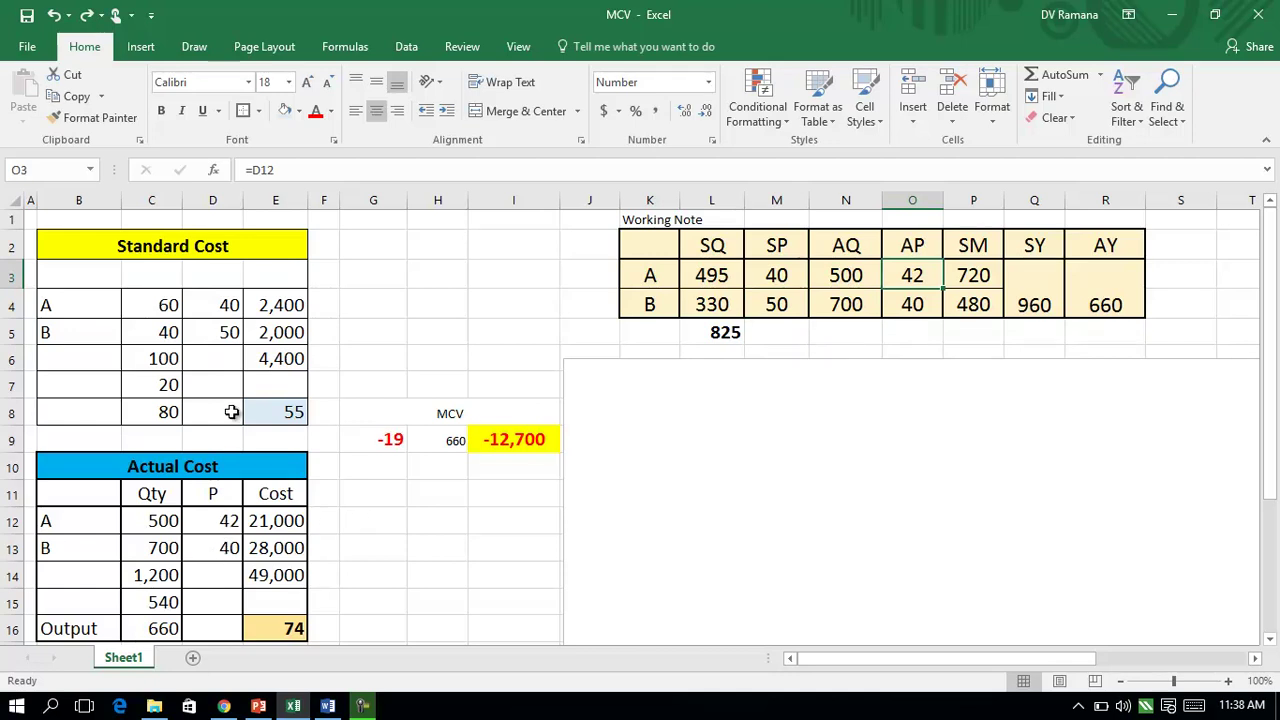
{"action": "left_click", "coordinate": [213, 337]}
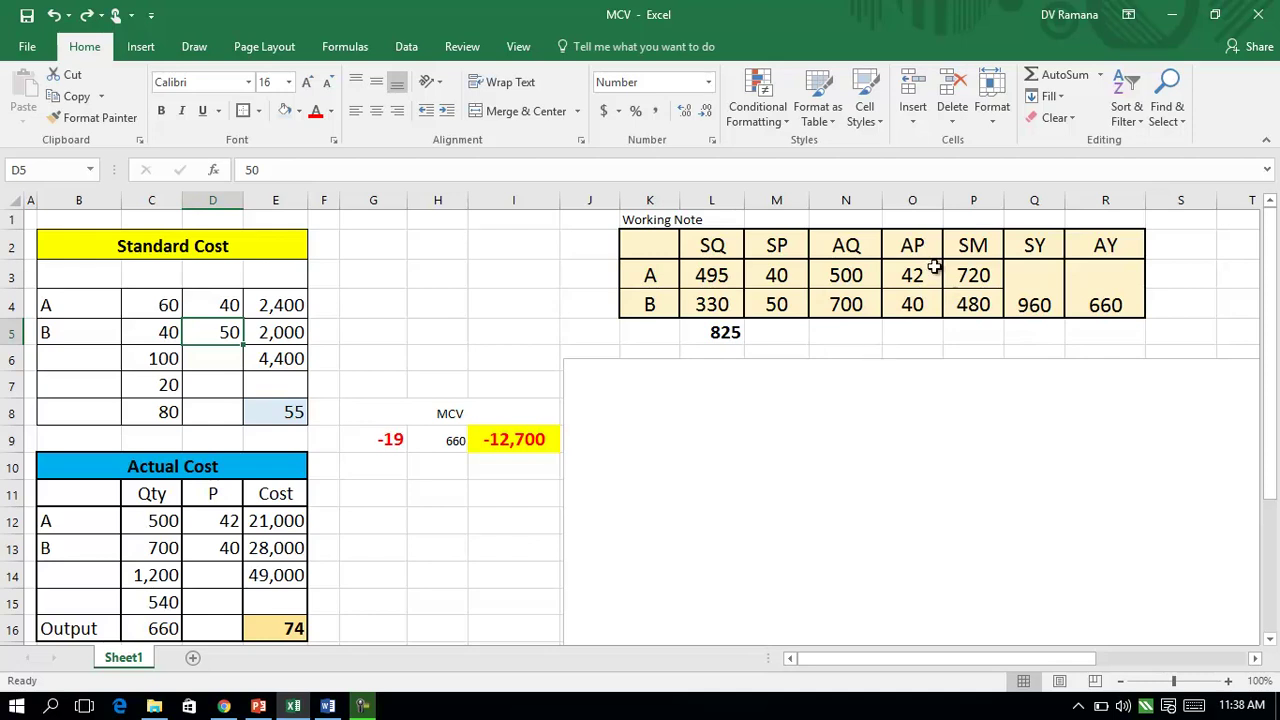
Total the actual quantities N3:N4 in N5 and copy the formatting of L5 onto the total with Format Painter
{"action": "left_click_drag", "start_coordinate": [838, 275], "coordinate": [845, 332]}
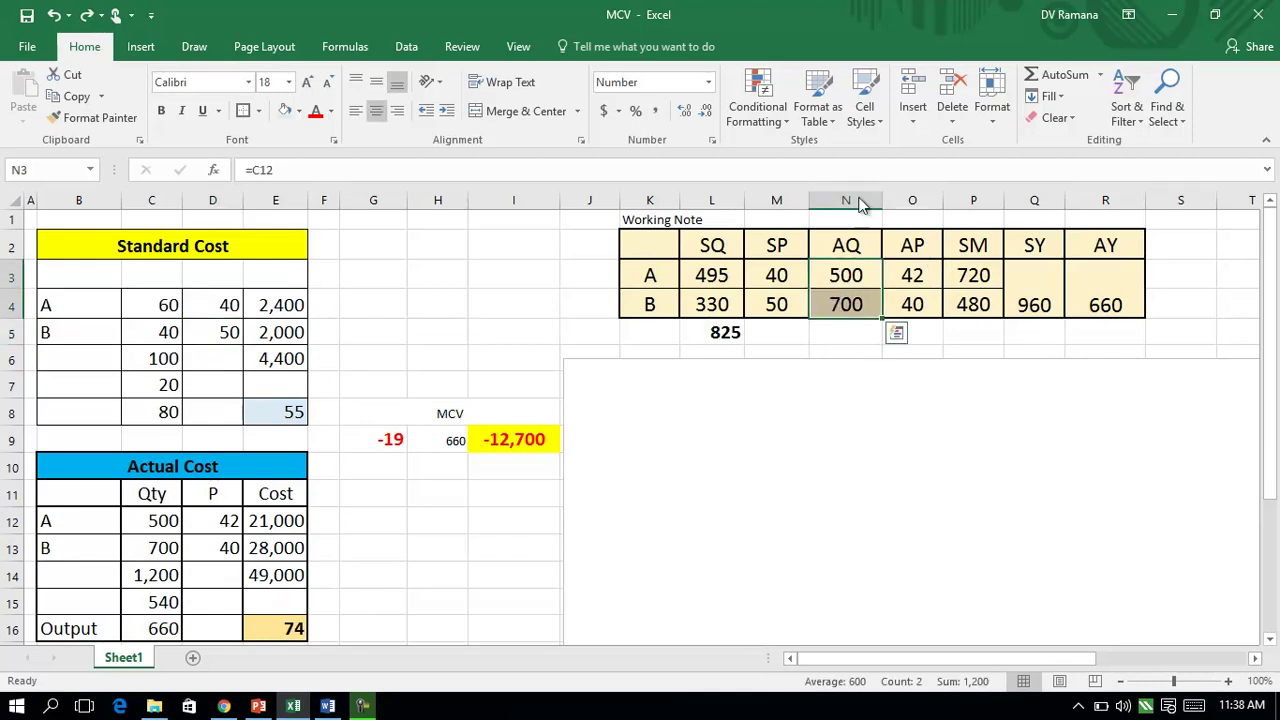
{"action": "left_click", "coordinate": [852, 332]}
{"action": "left_click", "coordinate": [703, 328]}
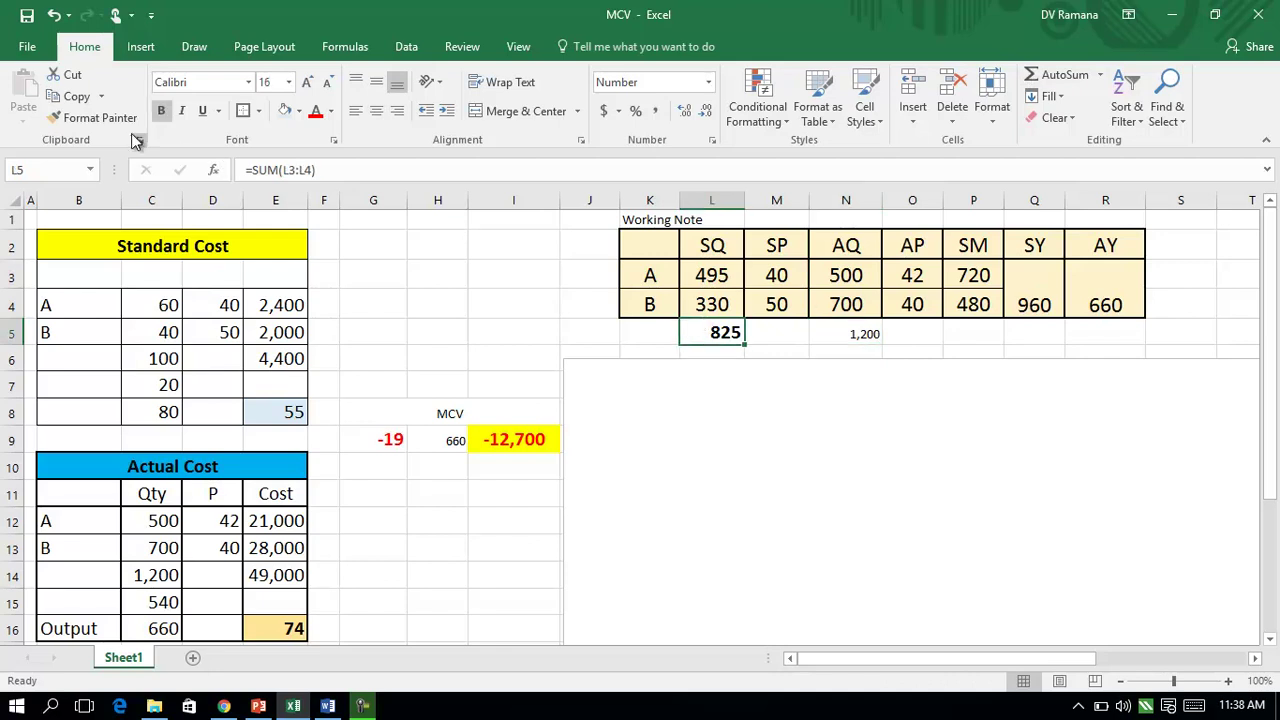
{"action": "left_click", "coordinate": [94, 117]}
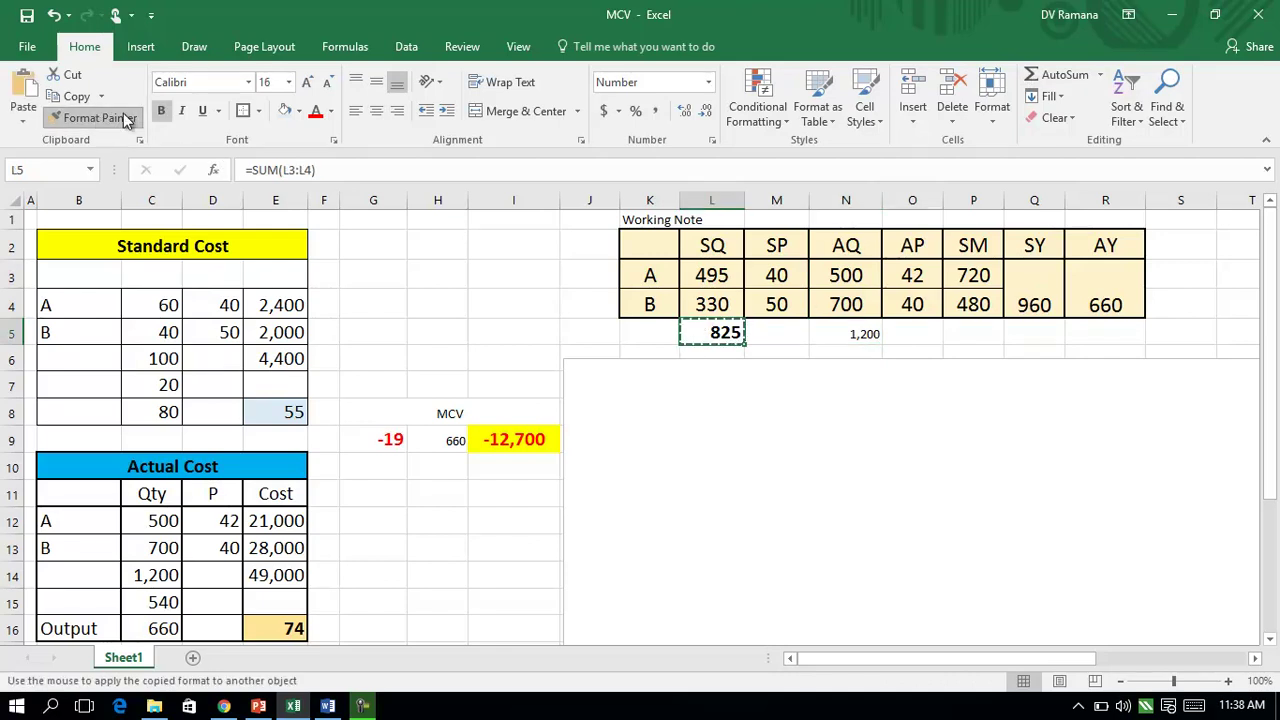
{"action": "left_click", "coordinate": [850, 337]}
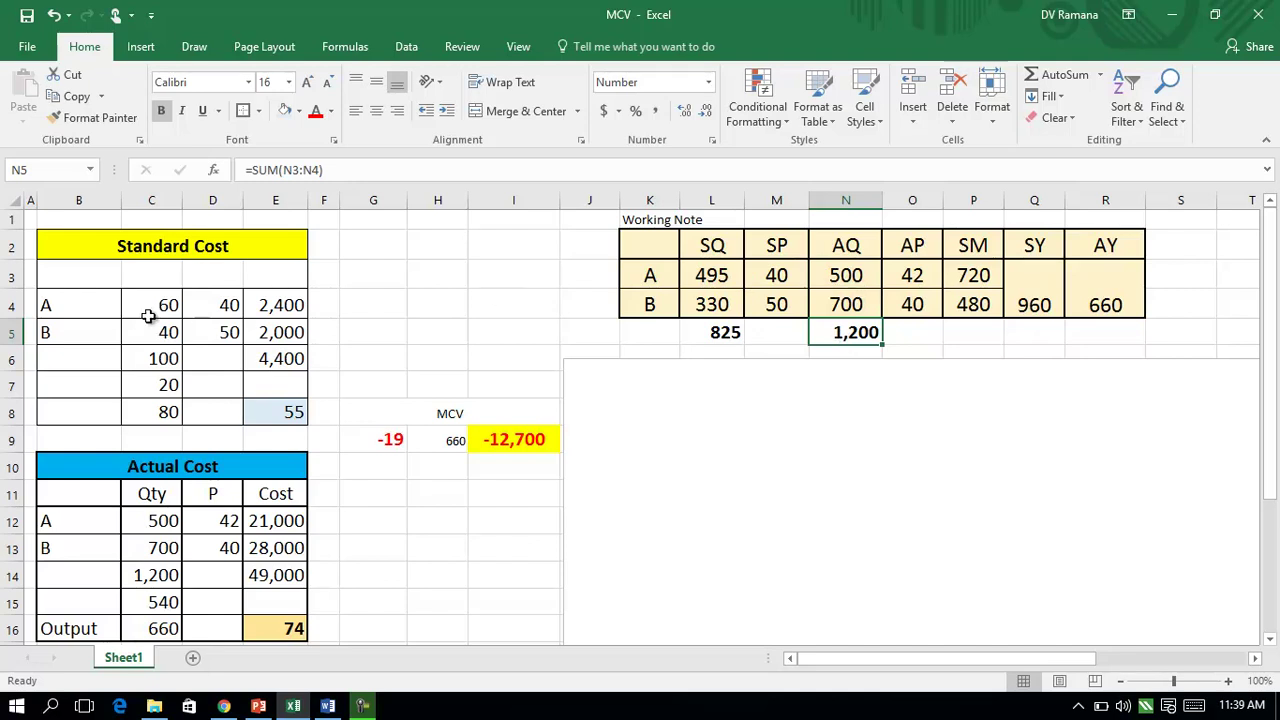
Compare the standard quantities C4:C5 with the standard mix formula in P3 and the actual quantity total in N5
{"action": "left_click_drag", "start_coordinate": [150, 306], "coordinate": [158, 336]}
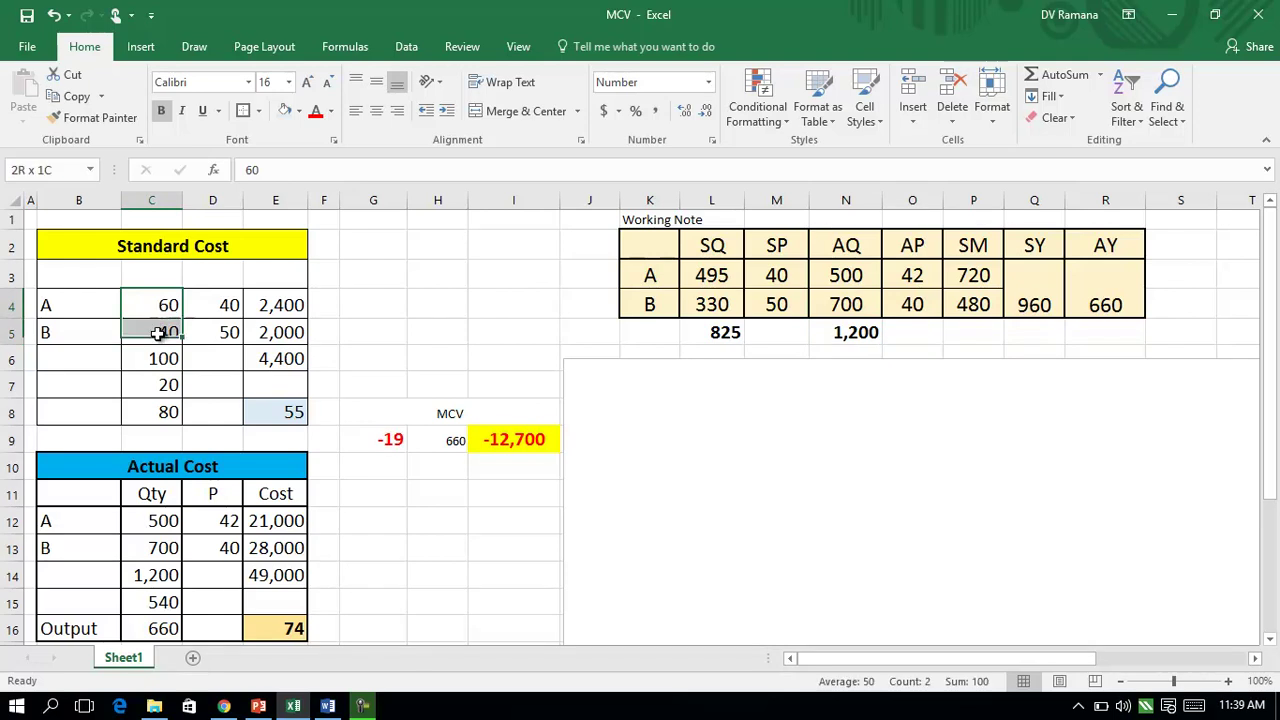
{"action": "left_click", "coordinate": [973, 273]}
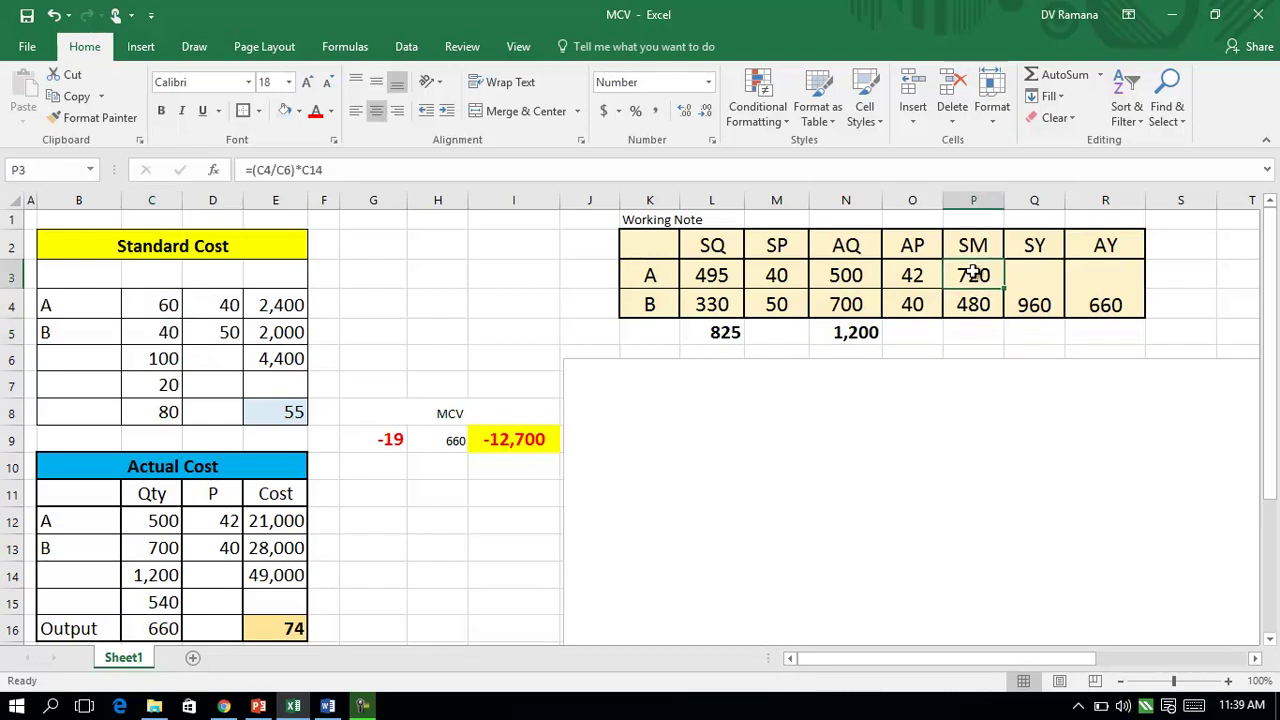
{"action": "left_click", "coordinate": [850, 336]}
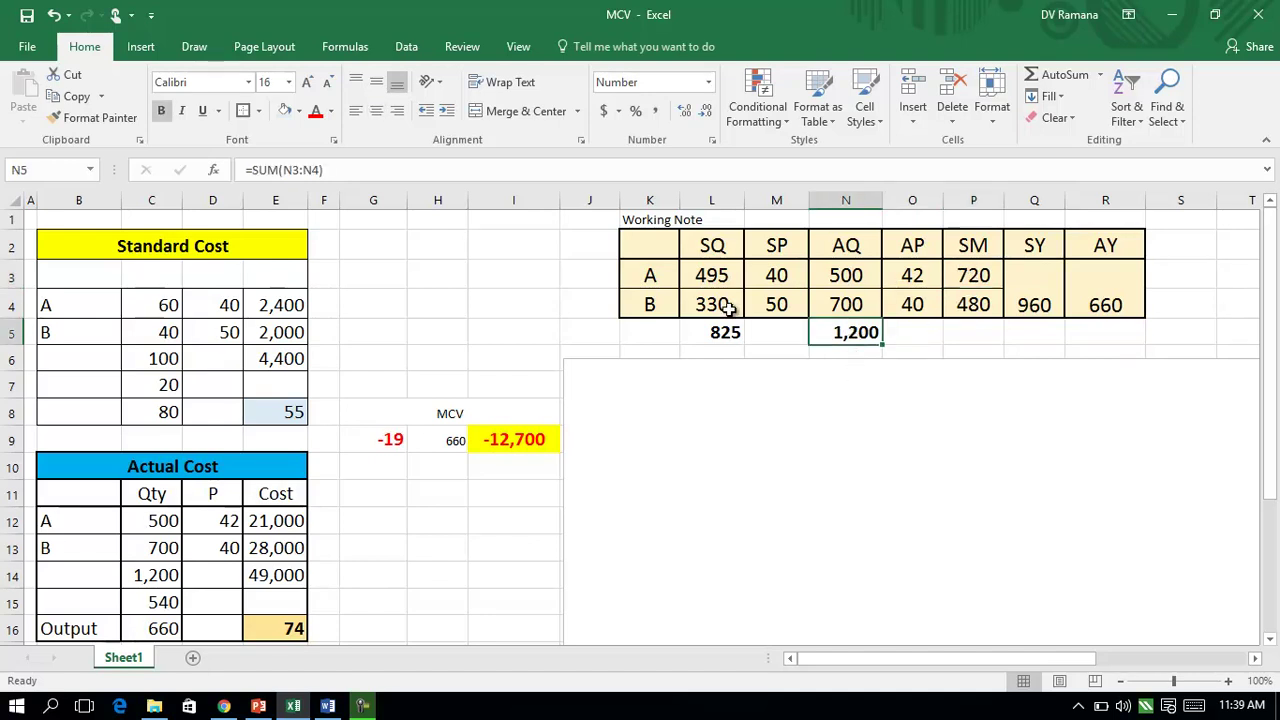
Trace the precedents of material A's standard mix in P3, check the formula in P4, and remove the tracer arrows
{"action": "left_click", "coordinate": [970, 276]}
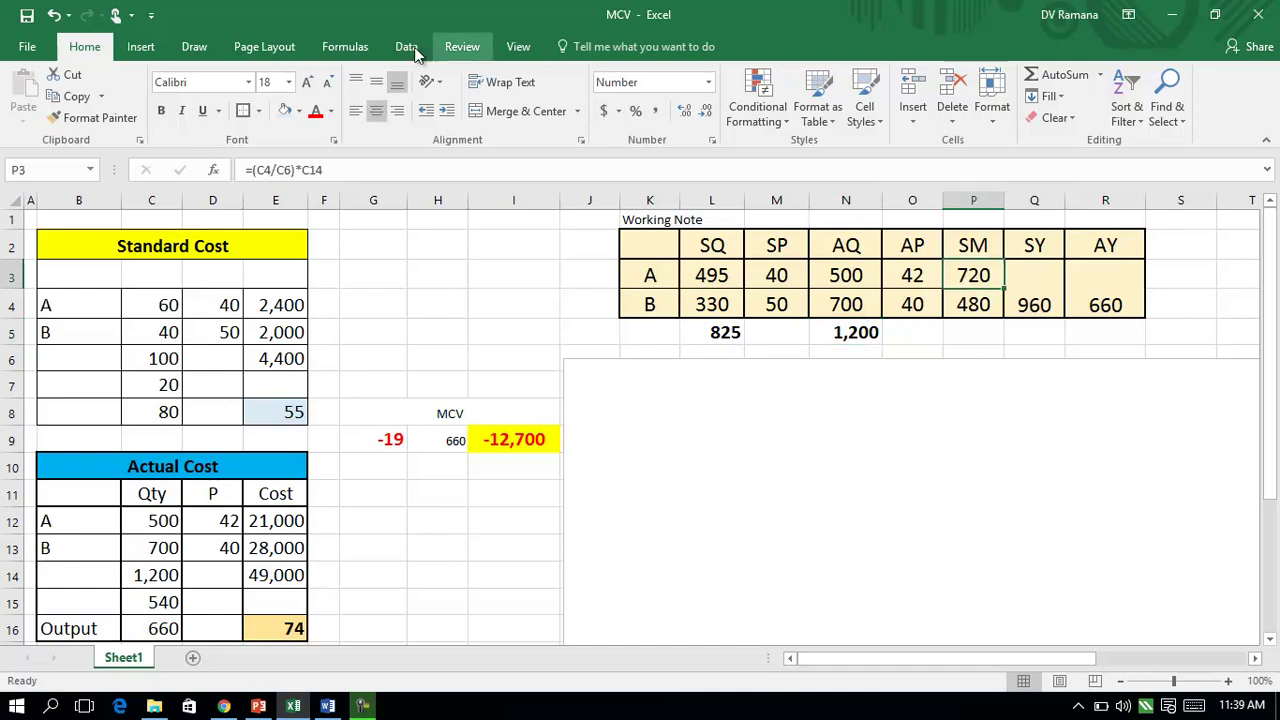
{"action": "left_click", "coordinate": [345, 48]}
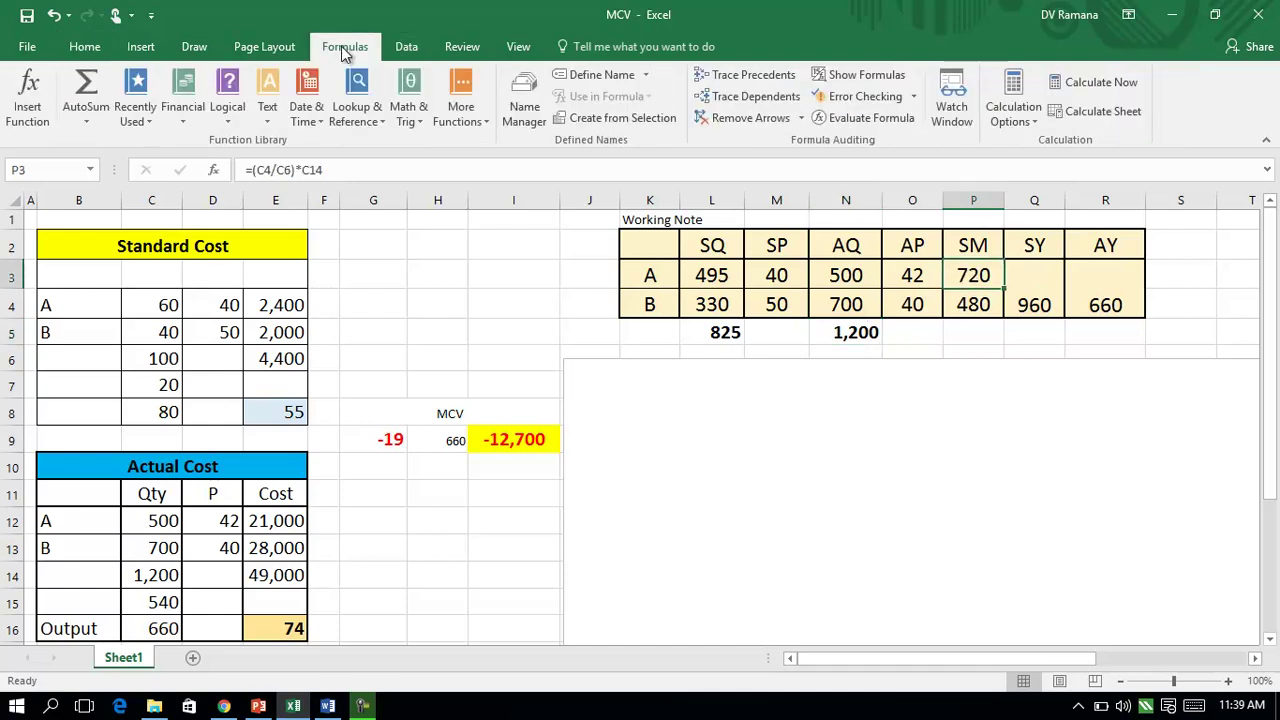
{"action": "left_click", "coordinate": [731, 77]}
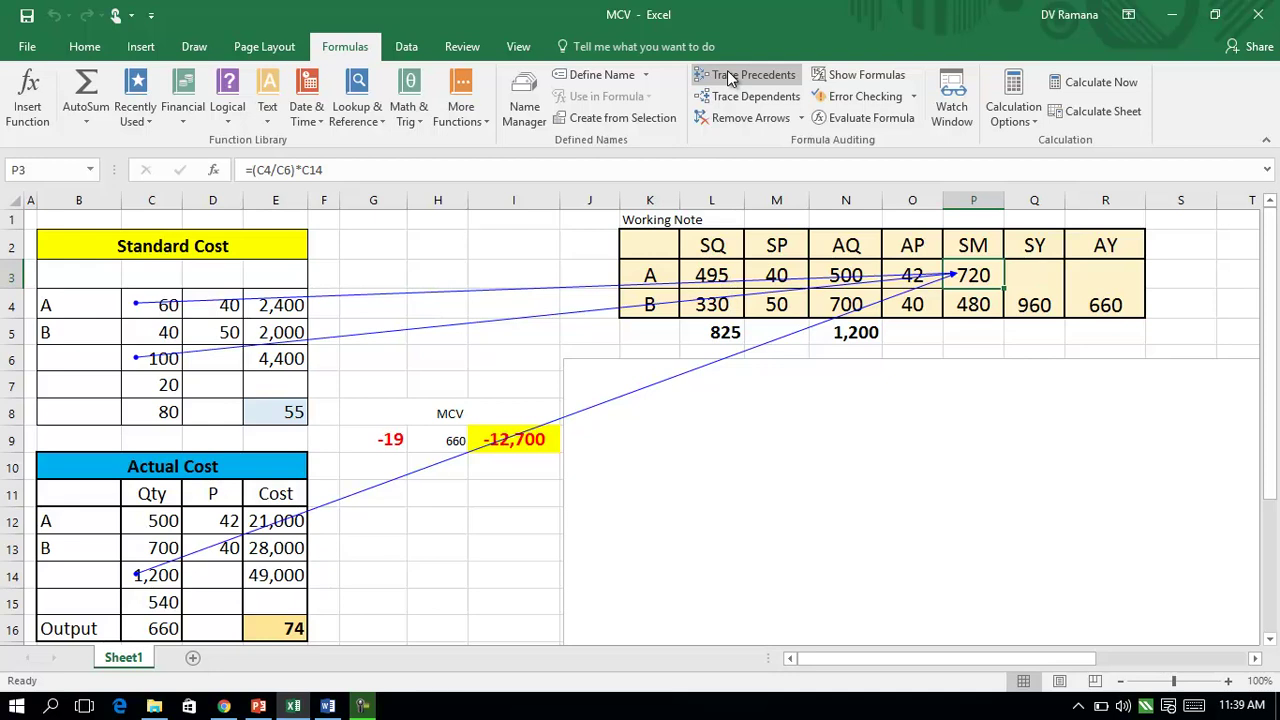
{"action": "left_click", "coordinate": [973, 309]}
{"action": "left_click", "coordinate": [712, 122]}
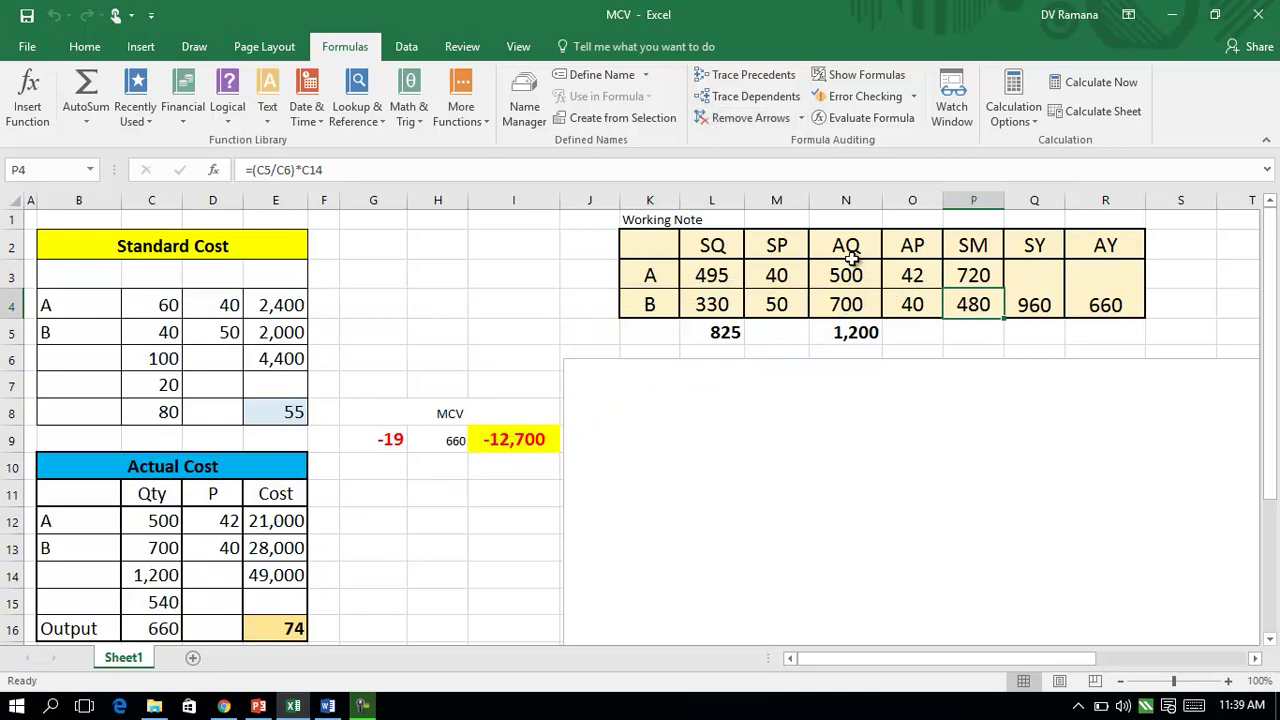
Compare the actual quantities N3:N4, the totals in L5 and N5, and the standard mix values P3:P4
{"action": "left_click_drag", "start_coordinate": [848, 273], "coordinate": [857, 318]}
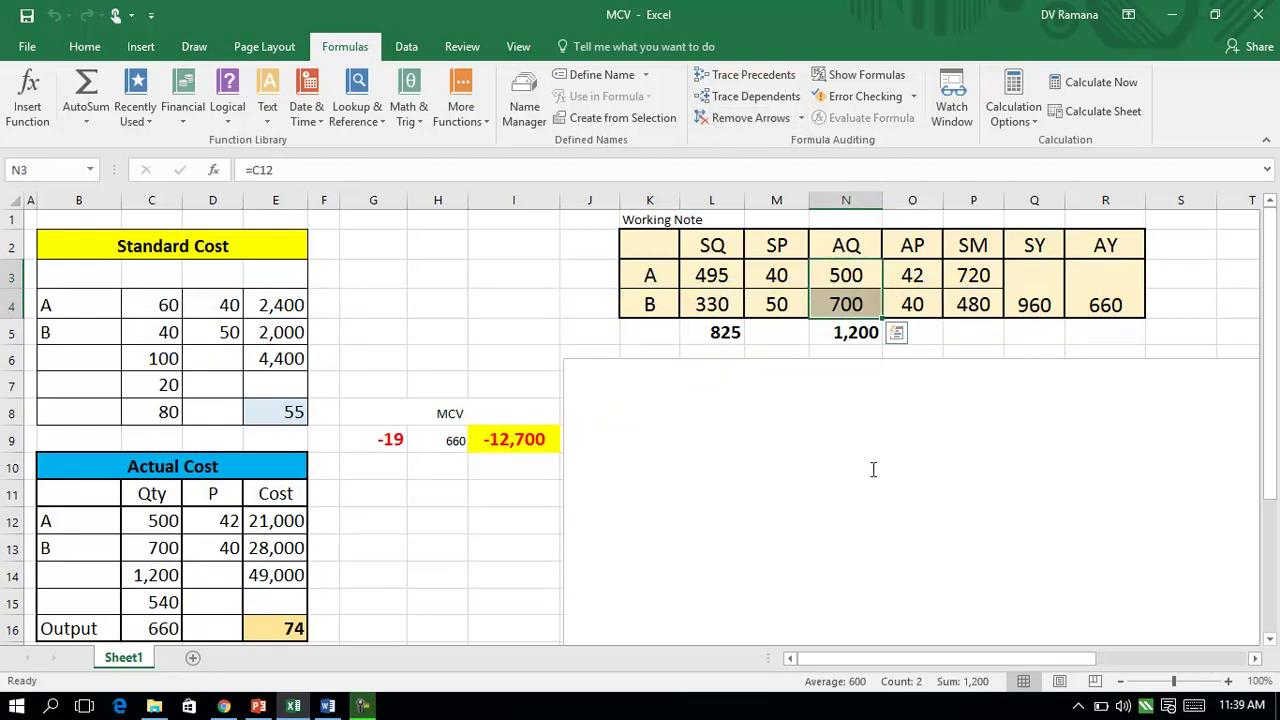
{"action": "left_click", "coordinate": [712, 333]}
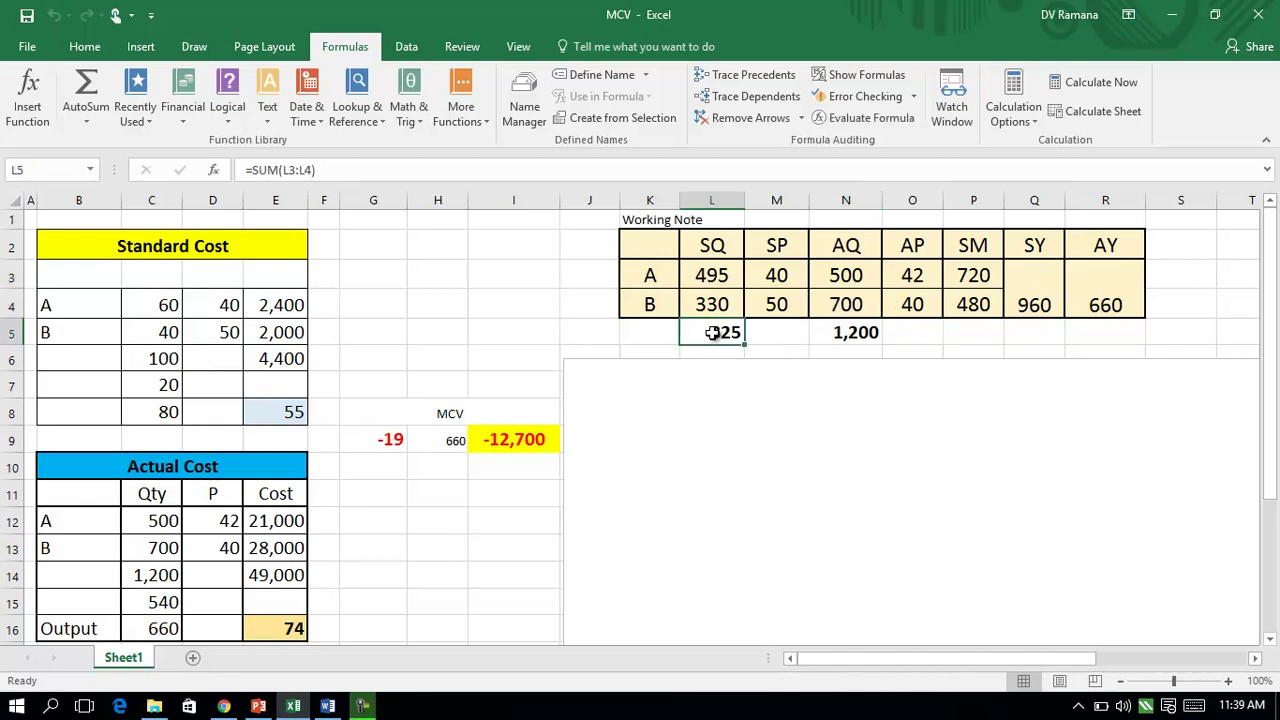
{"action": "left_click", "coordinate": [845, 332]}
{"action": "left_click", "coordinate": [708, 332]}
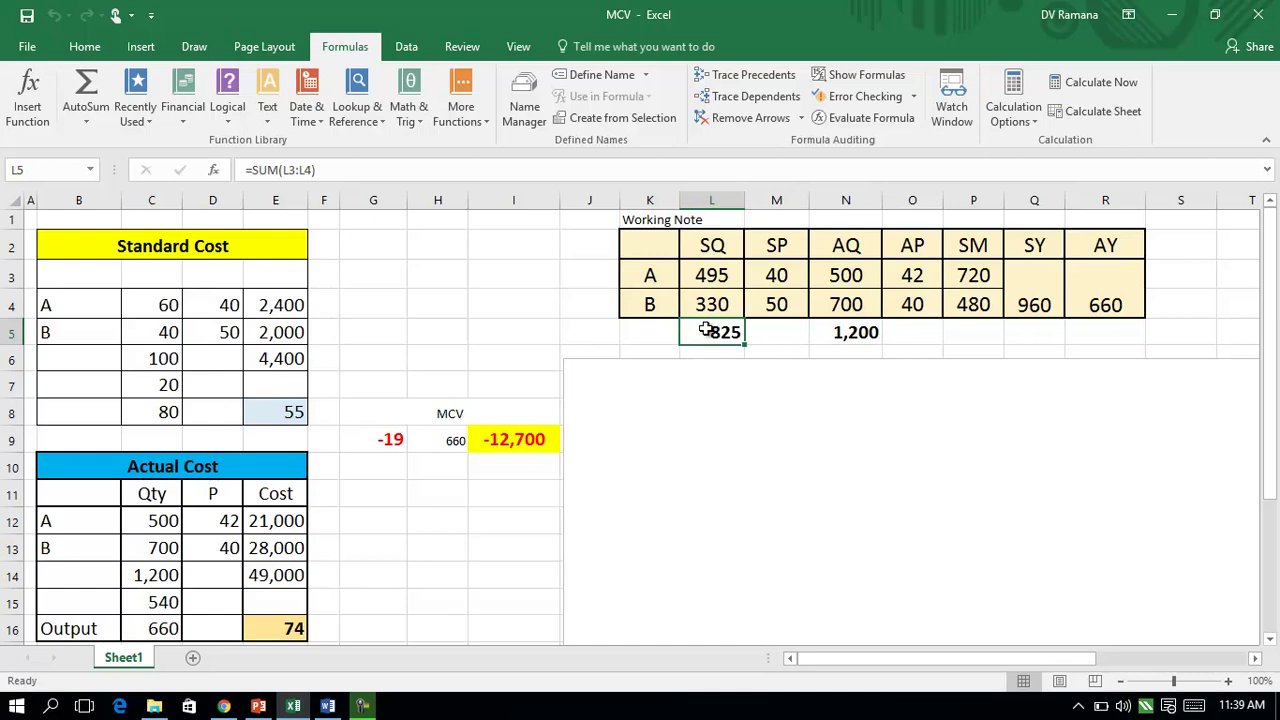
{"action": "left_click", "coordinate": [824, 273]}
{"action": "left_click", "coordinate": [975, 302]}
{"action": "left_click_drag", "start_coordinate": [976, 274], "coordinate": [977, 300]}
Trace the precedents of the standard yield in Q3 and inspect the net standard output formula in C8
{"action": "left_click", "coordinate": [1036, 300]}
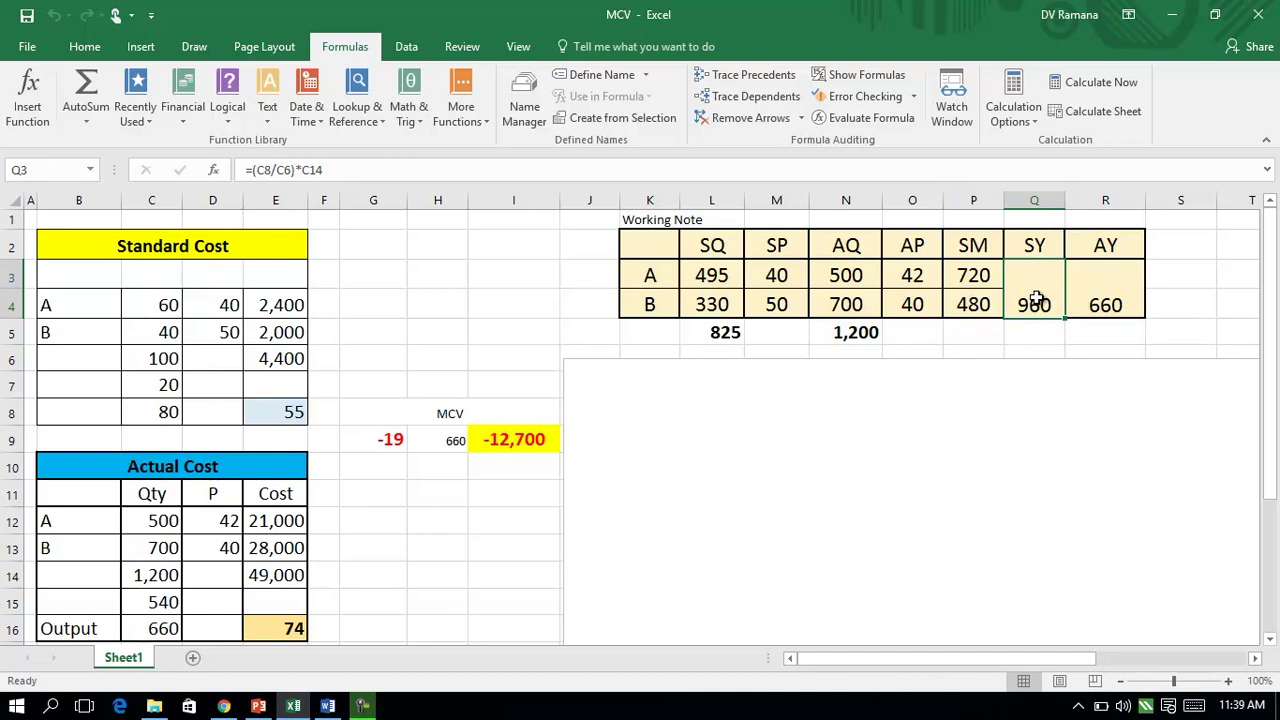
{"action": "left_click", "coordinate": [722, 75]}
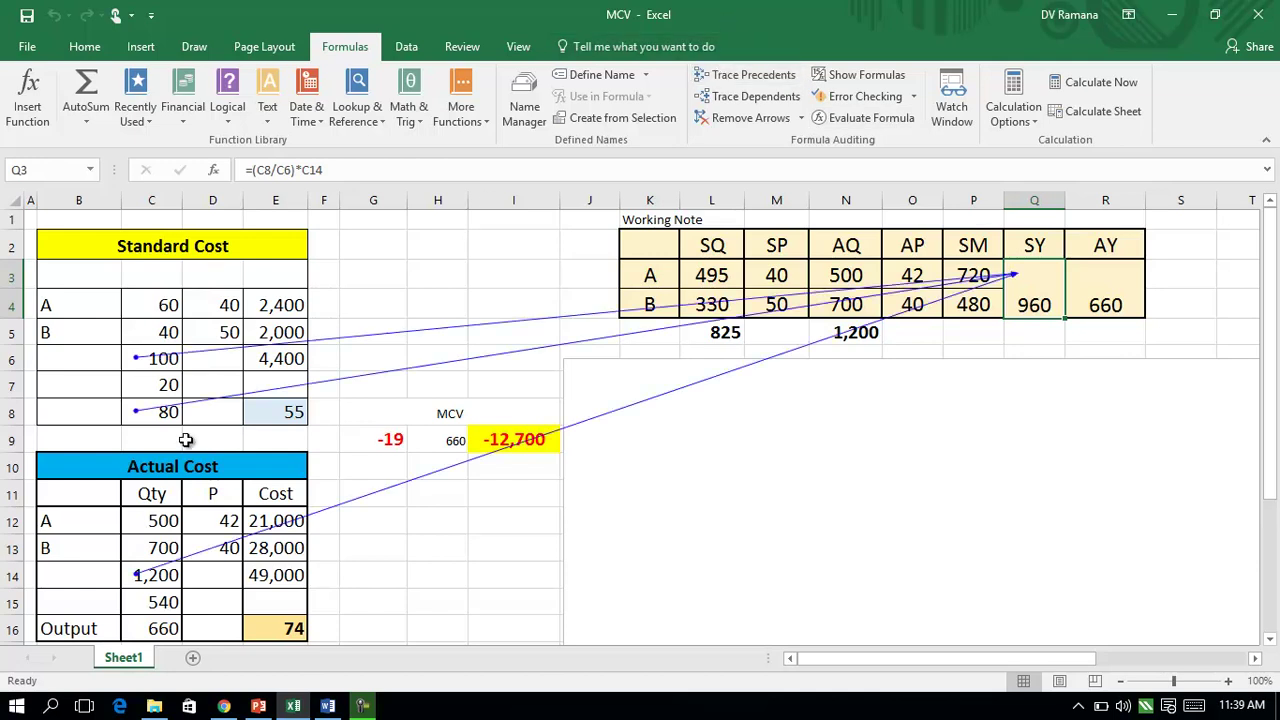
{"action": "left_click", "coordinate": [162, 418]}
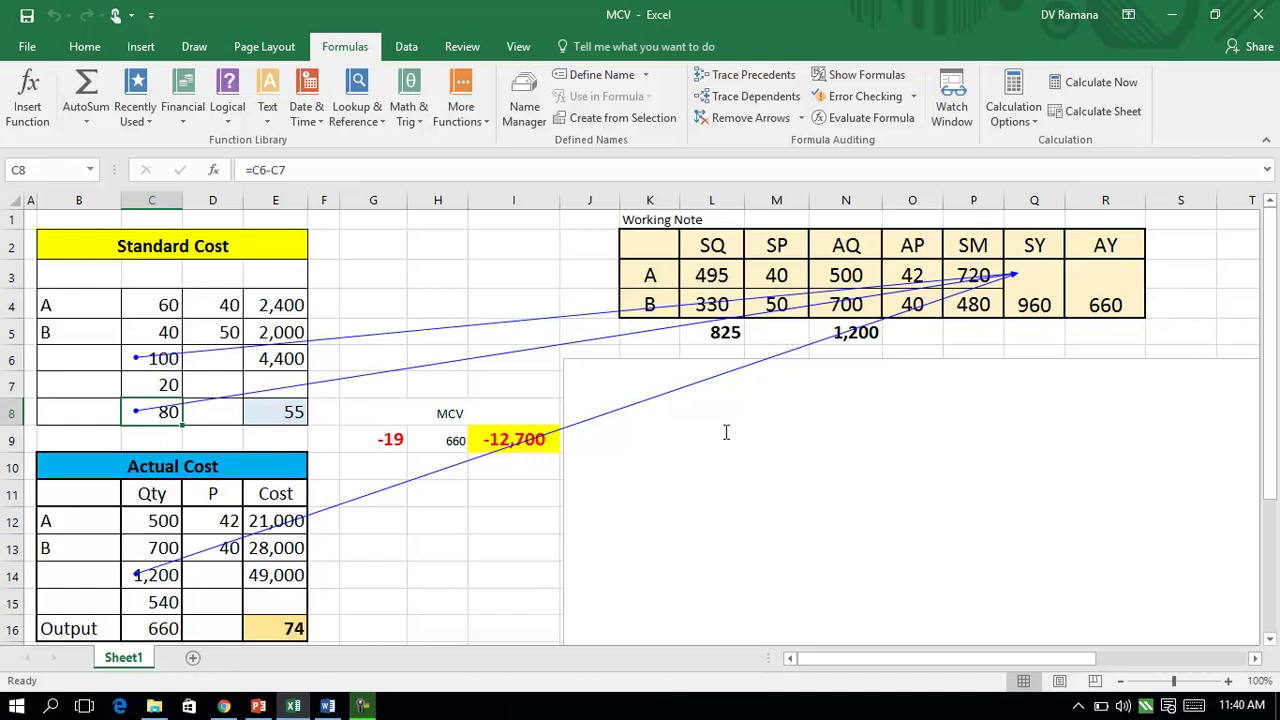
{"action": "left_click", "coordinate": [1040, 304]}
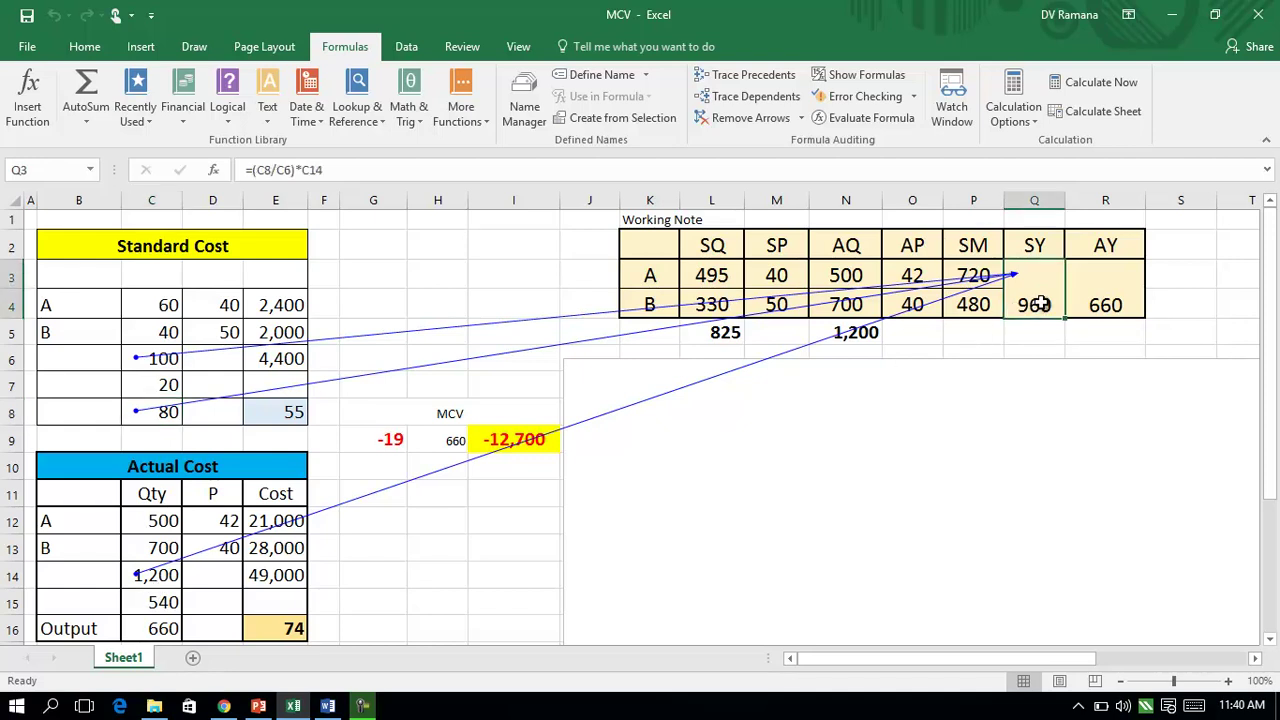
Check the actual yield formula in R3 and remove the tracer arrows
{"action": "left_click", "coordinate": [1106, 294]}
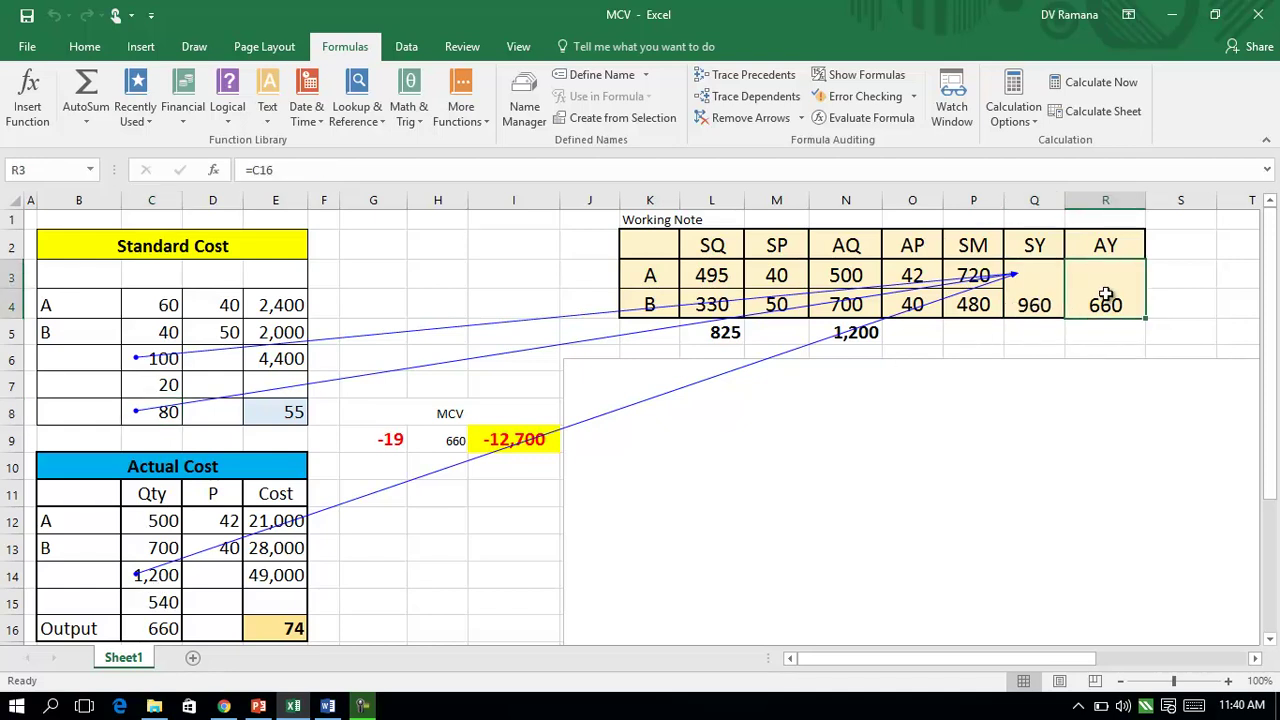
{"action": "left_click", "coordinate": [720, 120]}
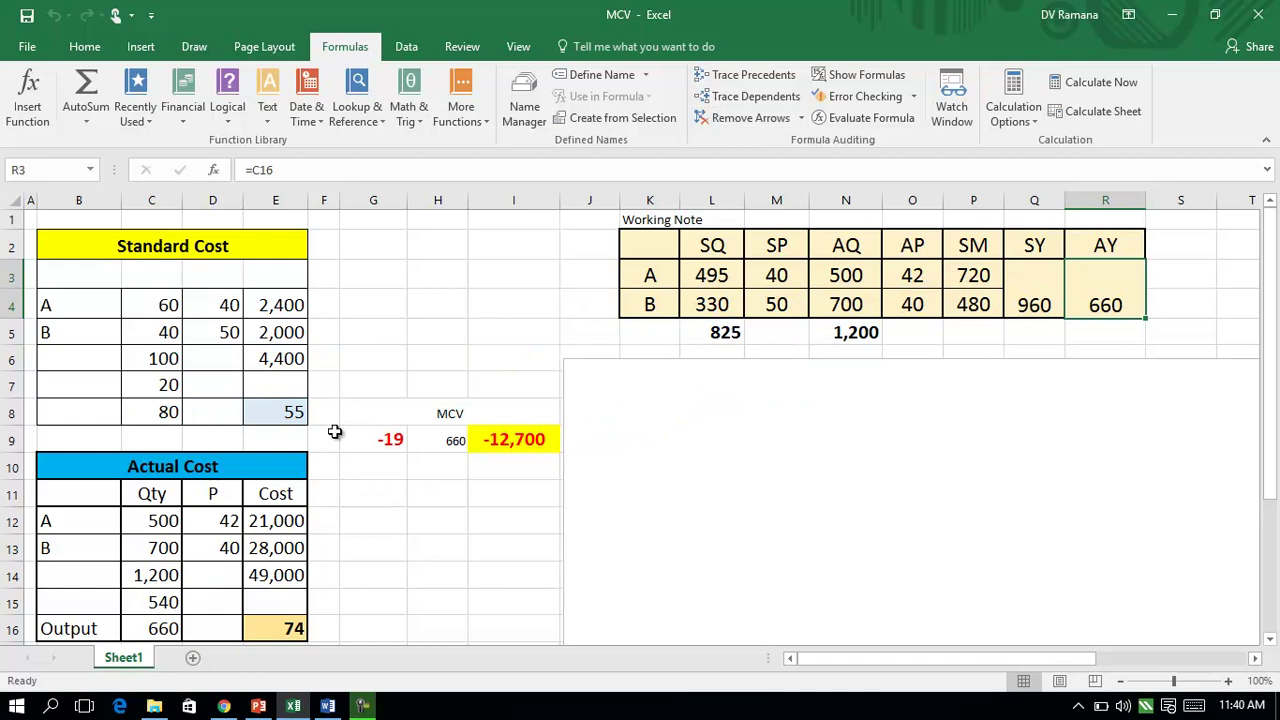
Review the MCV inputs in G9:H9 and compare the standard and actual quantity totals in L5 and N5
{"action": "left_click_drag", "start_coordinate": [363, 442], "coordinate": [420, 441]}
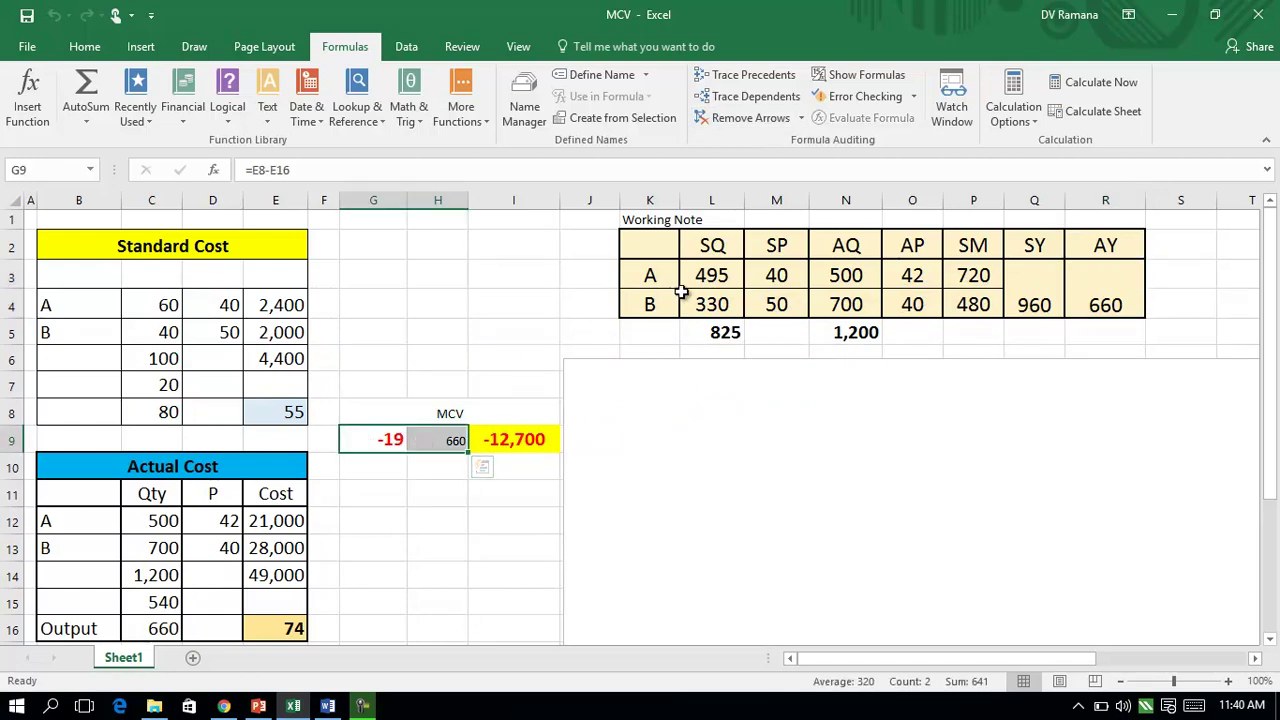
{"action": "left_click", "coordinate": [710, 326]}
{"action": "left_click", "coordinate": [847, 339]}
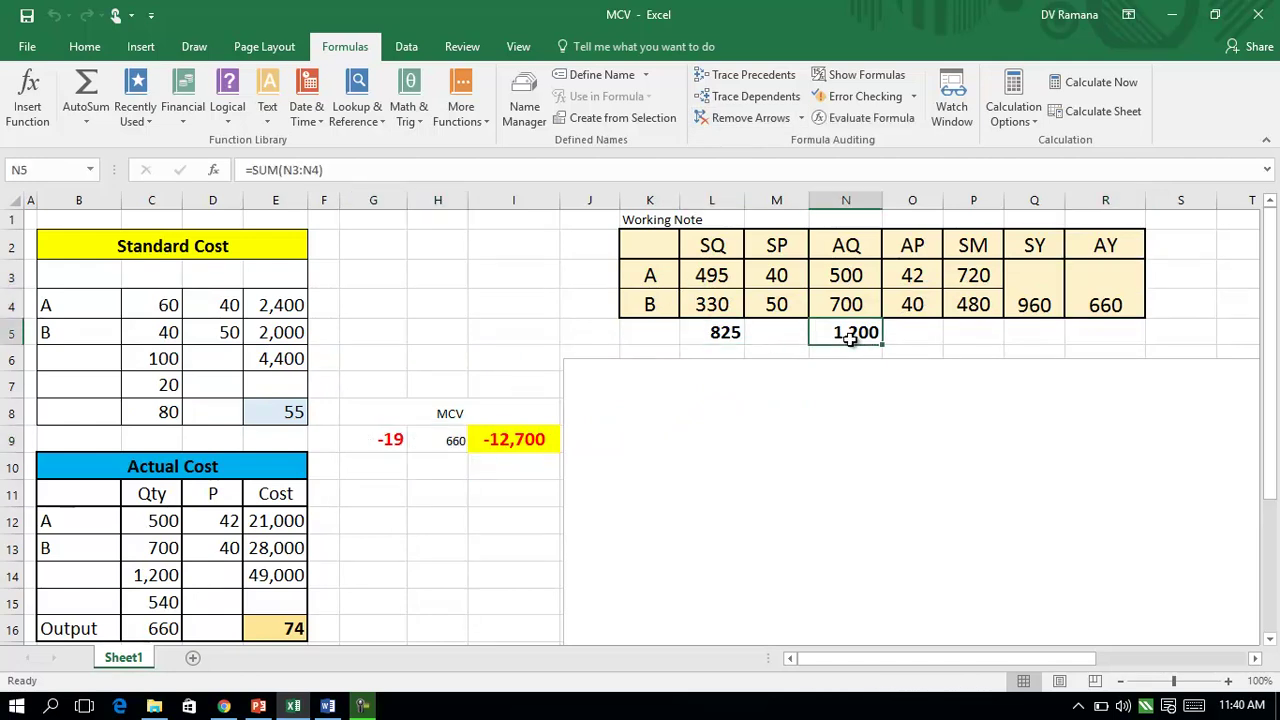
{"action": "left_click", "coordinate": [726, 343]}
{"action": "left_click", "coordinate": [842, 349]}
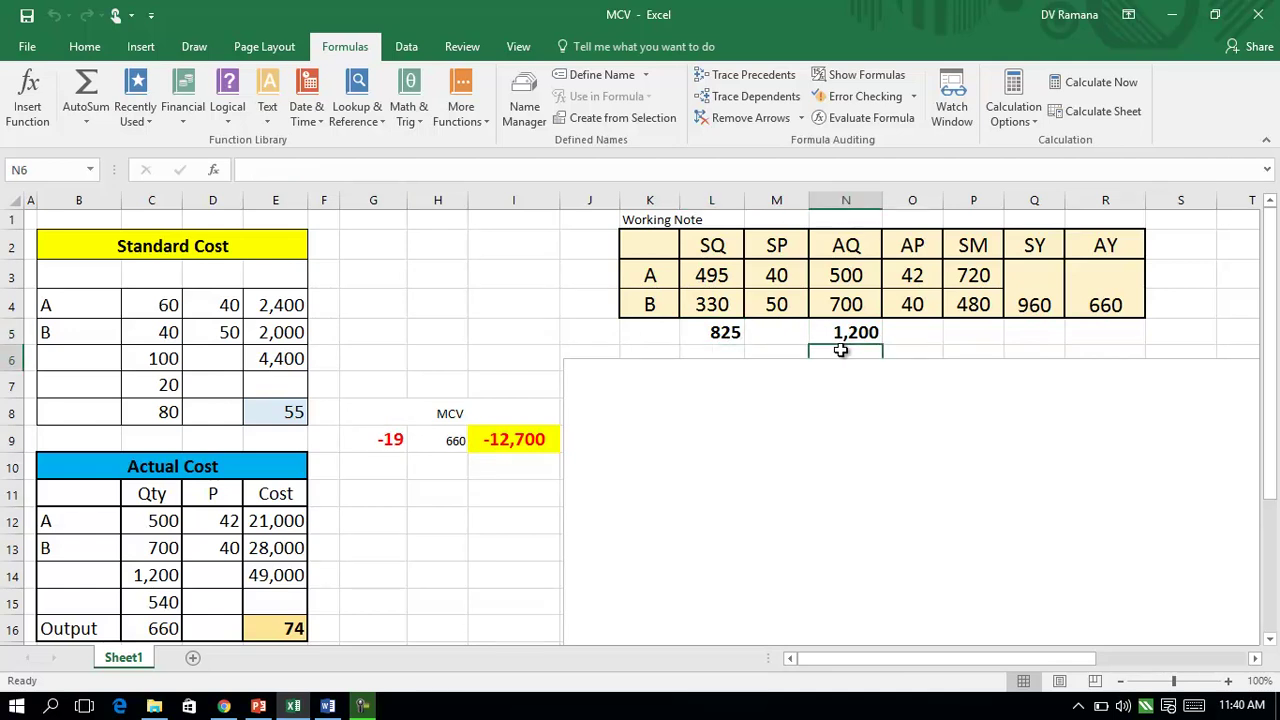
Compare the standard prices M3:M4 with the actual prices O3:O4, the actual quantities N3:N4, and the standard yield with the actual yield
{"action": "left_click_drag", "start_coordinate": [777, 279], "coordinate": [776, 303]}
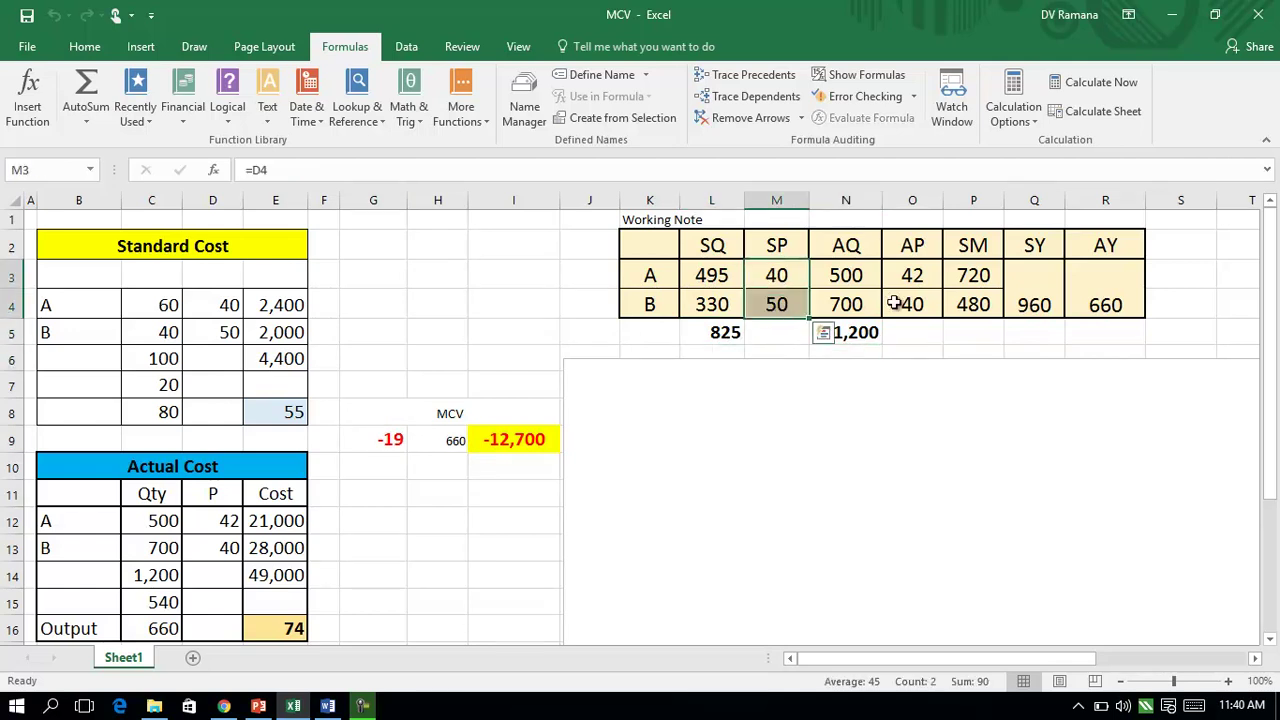
{"action": "left_click_drag", "start_coordinate": [910, 279], "coordinate": [912, 303]}
{"action": "left_click_drag", "start_coordinate": [816, 262], "coordinate": [828, 294]}
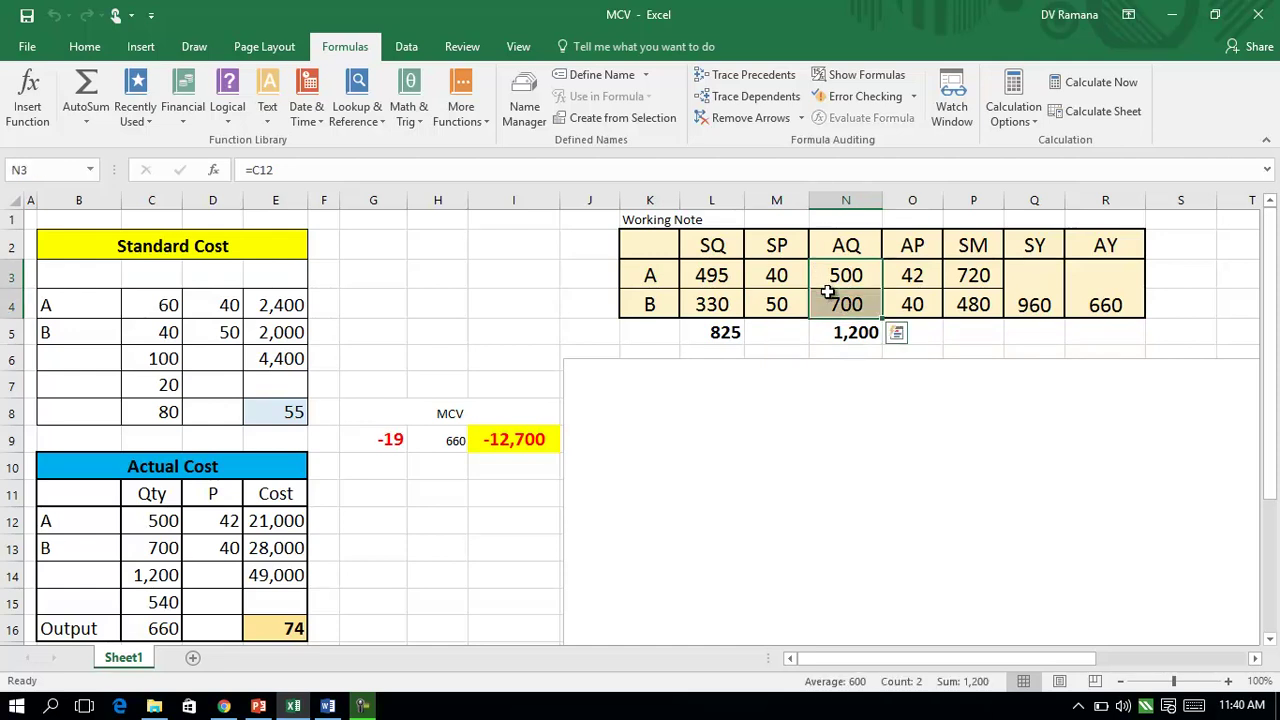
{"action": "left_click", "coordinate": [1014, 286]}
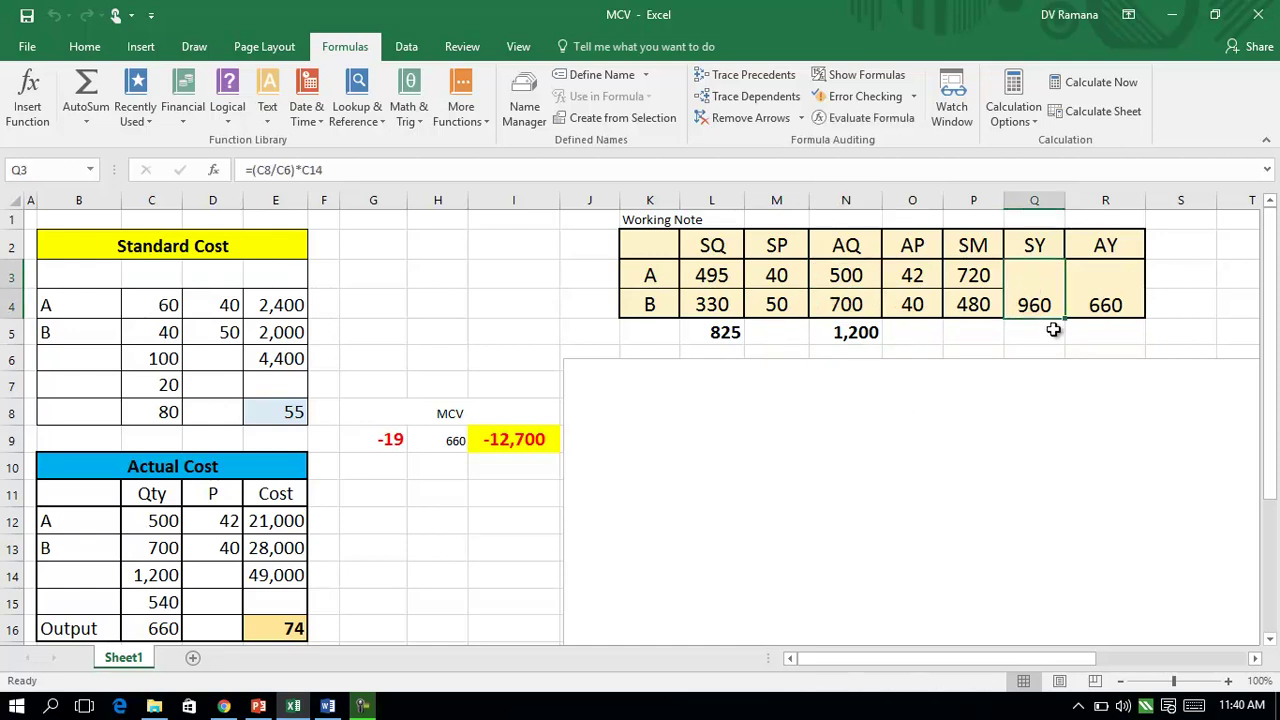
{"action": "left_click_drag", "start_coordinate": [1029, 298], "coordinate": [1084, 302]}
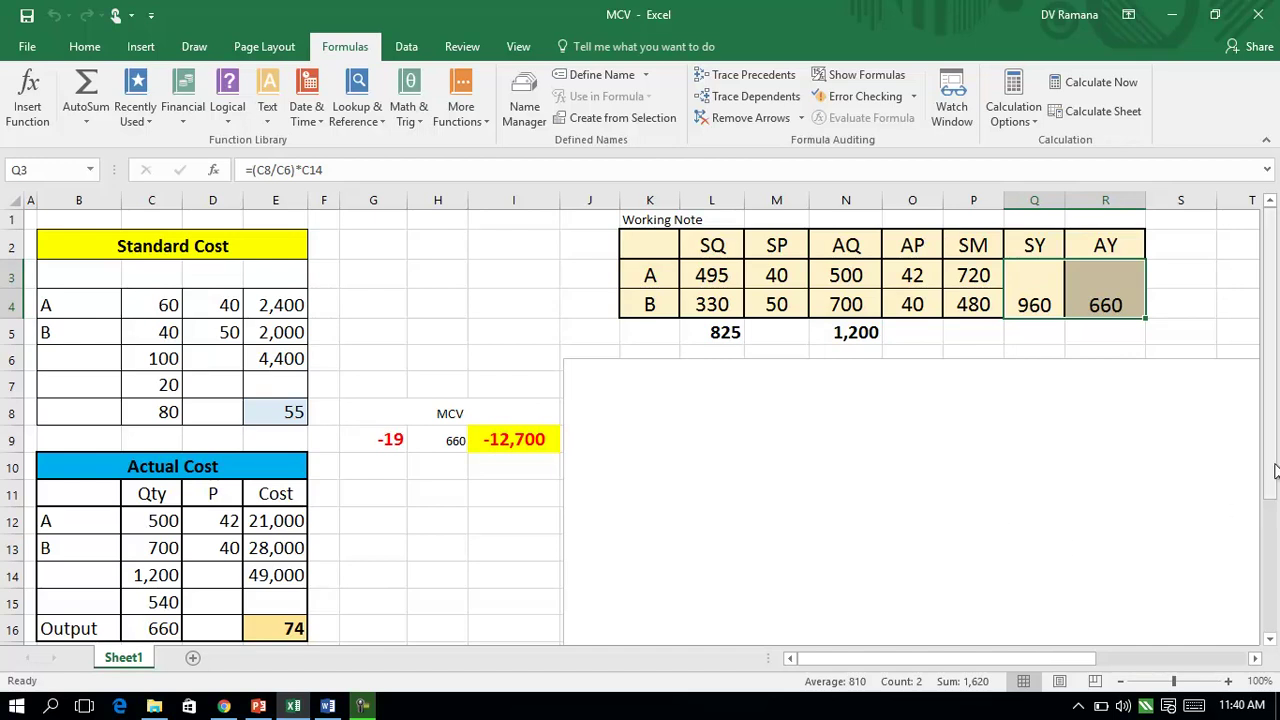
Check the MCV formula in I9, view the variance hierarchy slide in PowerPoint, and return to the Excel workbook
{"action": "left_click", "coordinate": [510, 440]}
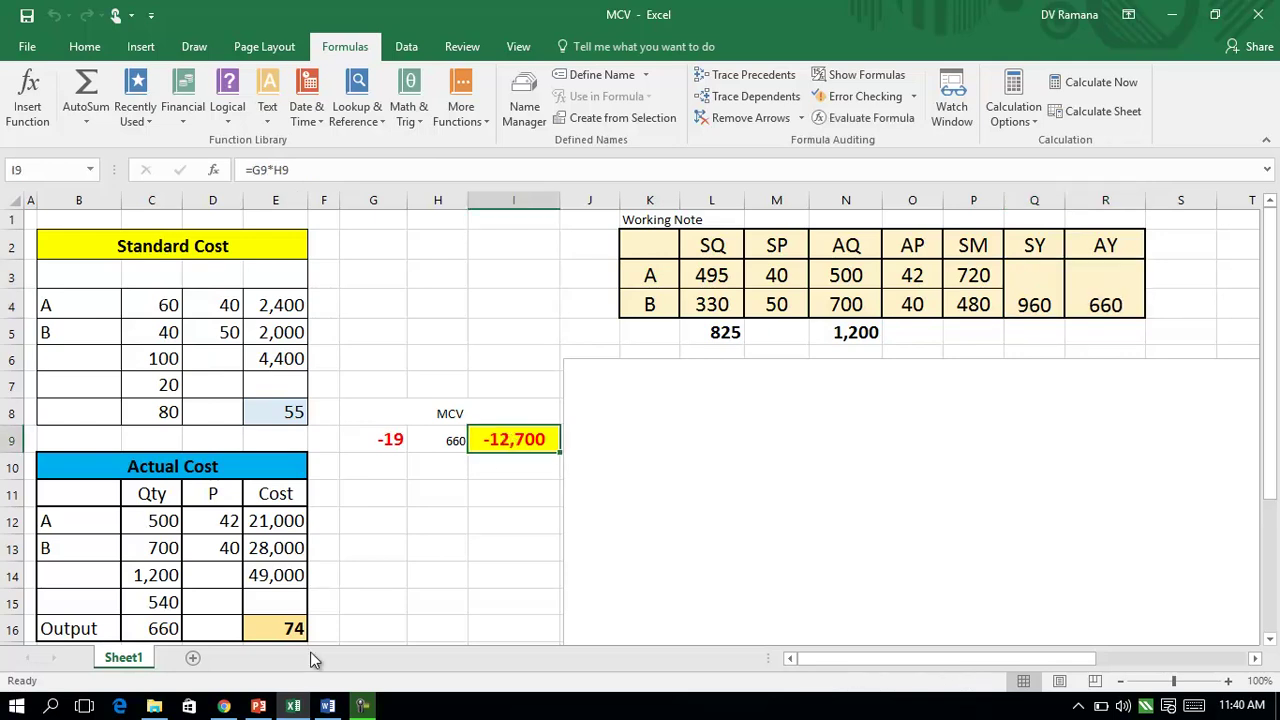
{"action": "left_click", "coordinate": [256, 706]}
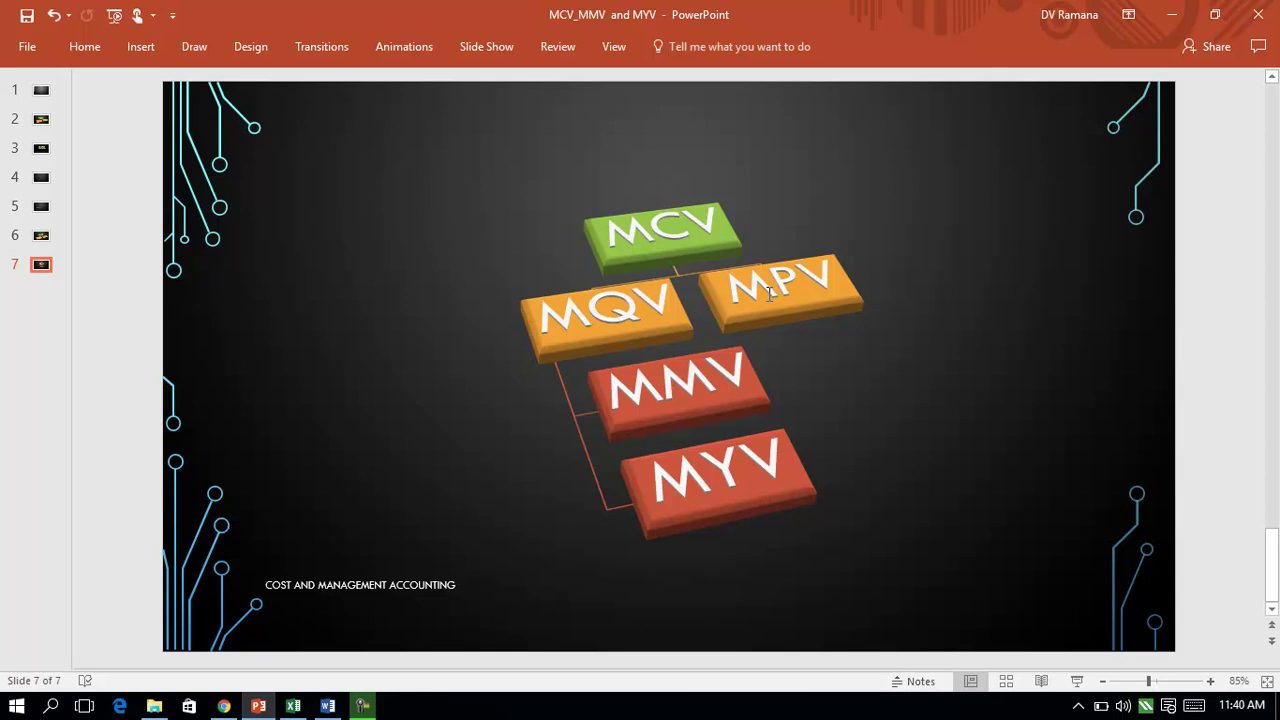
{"action": "left_click", "coordinate": [683, 390]}
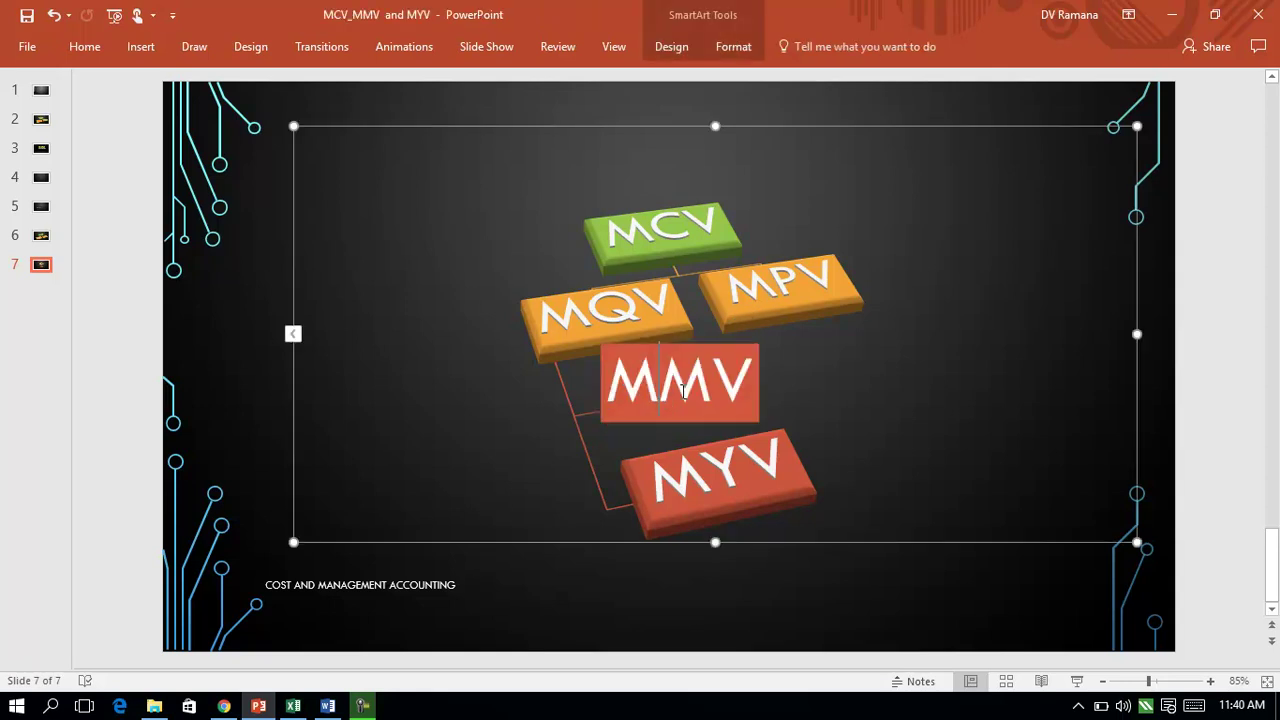
{"action": "left_click", "coordinate": [293, 706]}
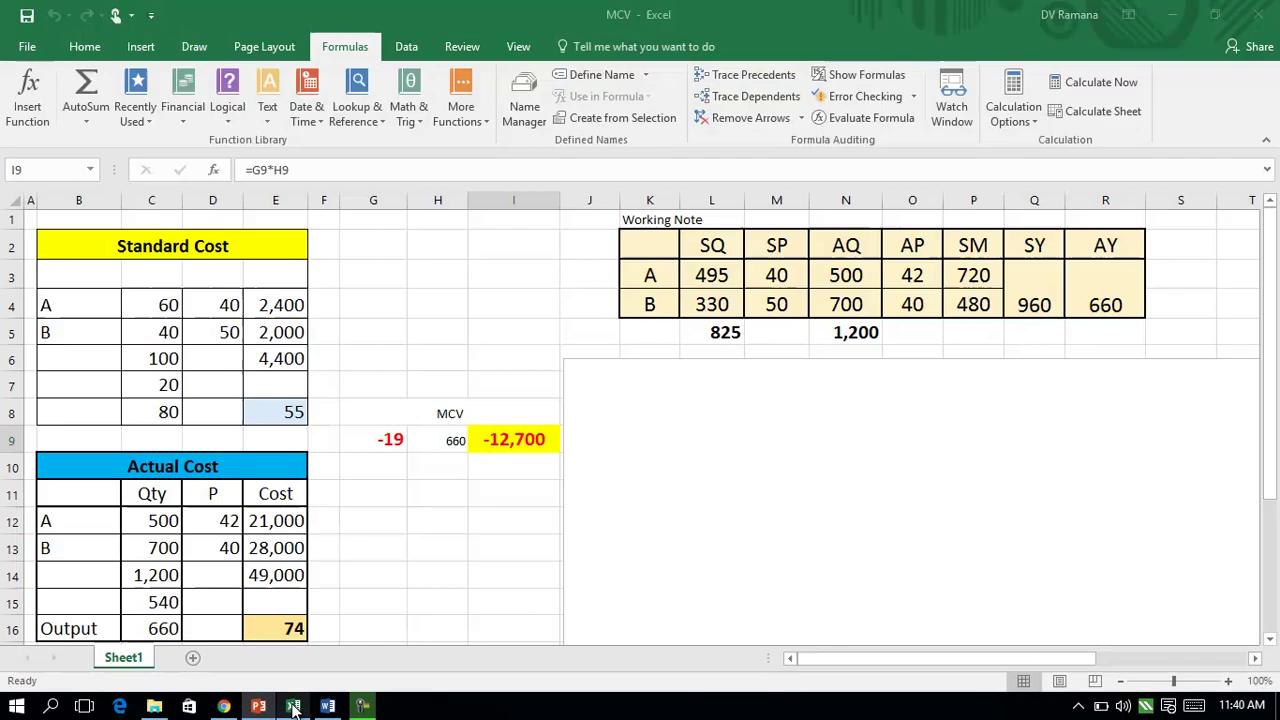
Move the blank text box covering the calculations clear of the MCV table in K9:O13
{"action": "left_click", "coordinate": [628, 359]}
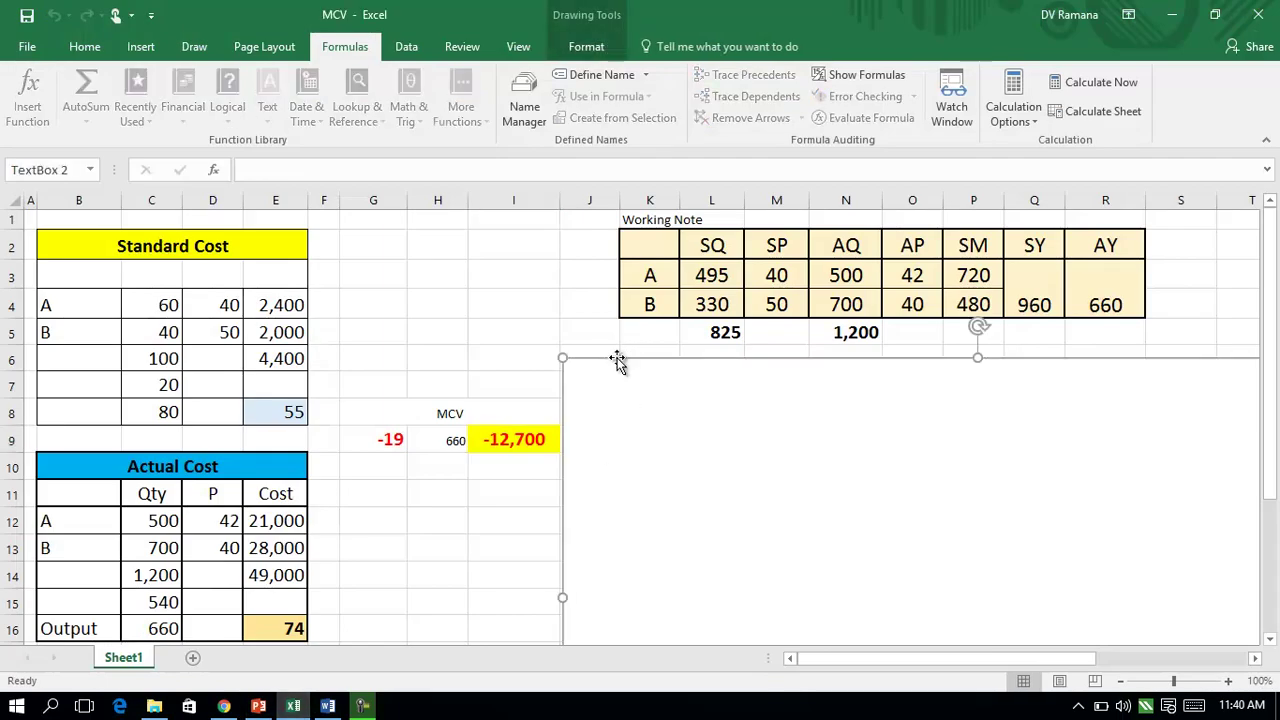
{"action": "key", "text": "Down"}
{"action": "key", "text": "Down"}
{"action": "key", "text": "Down"}
{"action": "key", "text": "Down"}
{"action": "key", "text": "Down"}
{"action": "key", "text": "Down"}
{"action": "key", "text": "Down"}
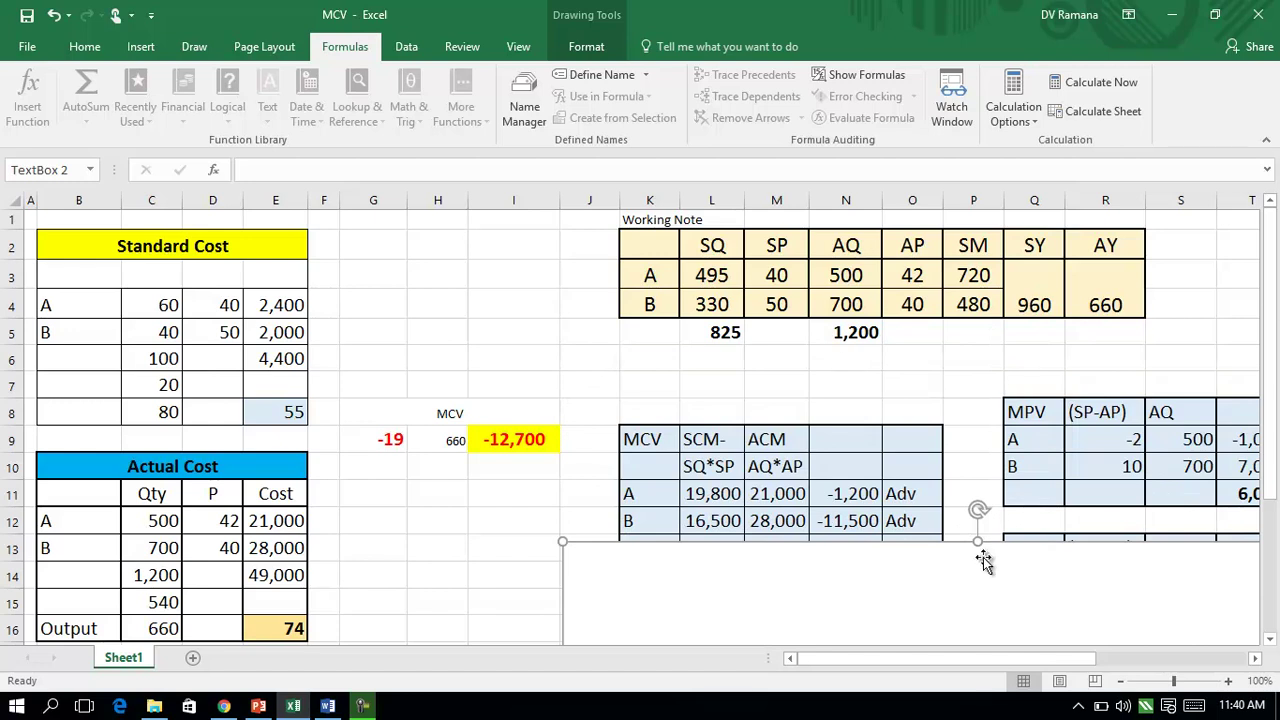
{"action": "left_click_drag", "start_coordinate": [874, 543], "coordinate": [1074, 366]}
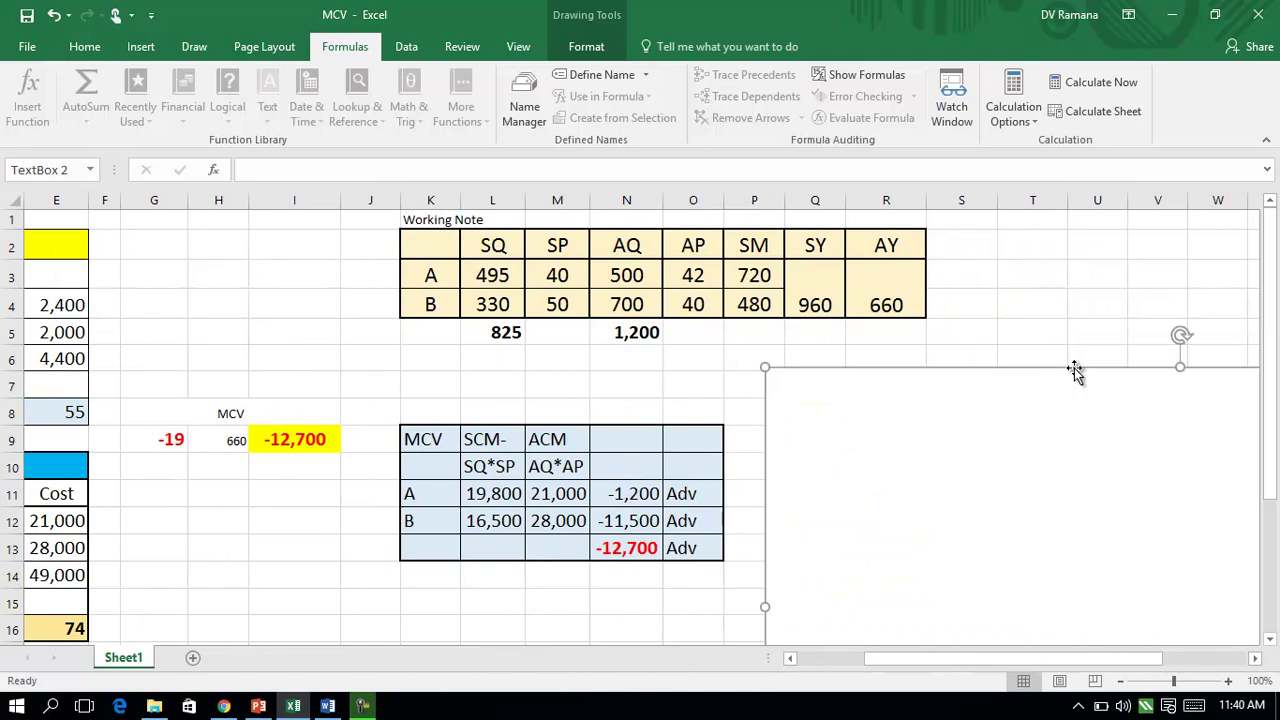
Examine the SQ*SP and AQ*AP headings and trace the precedents of material A's standard and actual costs in L11 and M11
{"action": "left_click", "coordinate": [508, 474]}
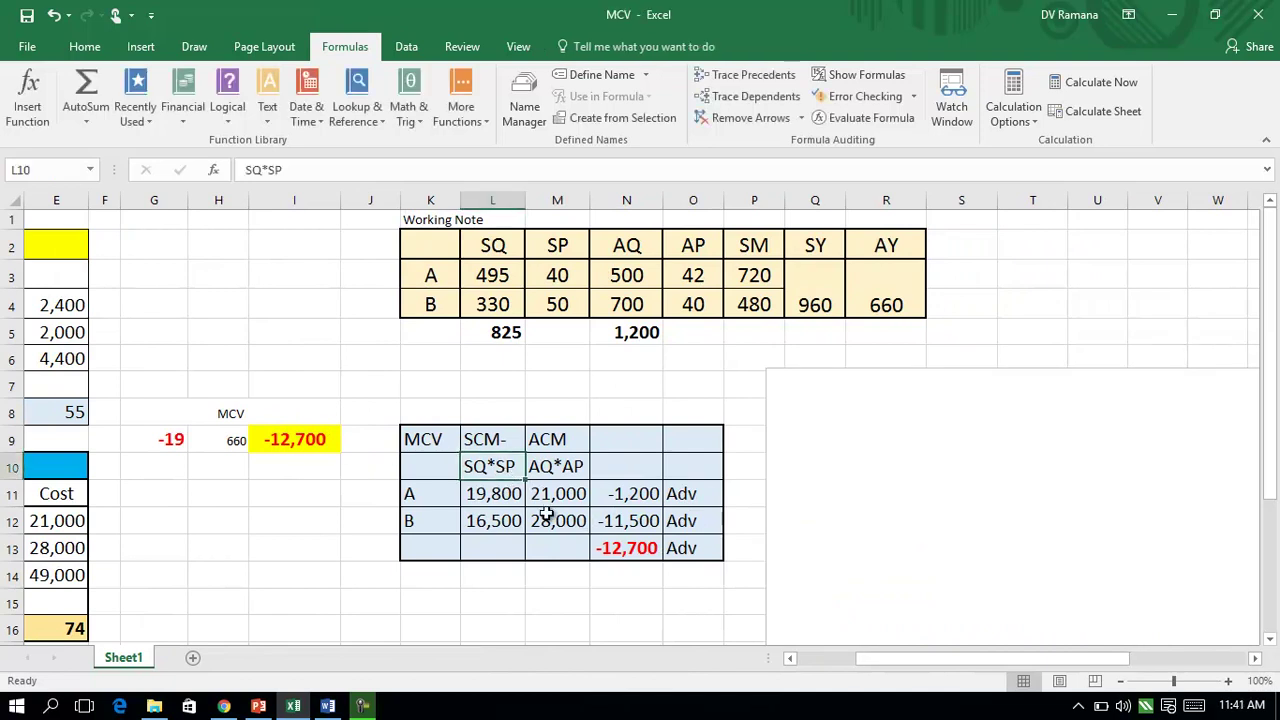
{"action": "left_click", "coordinate": [545, 475]}
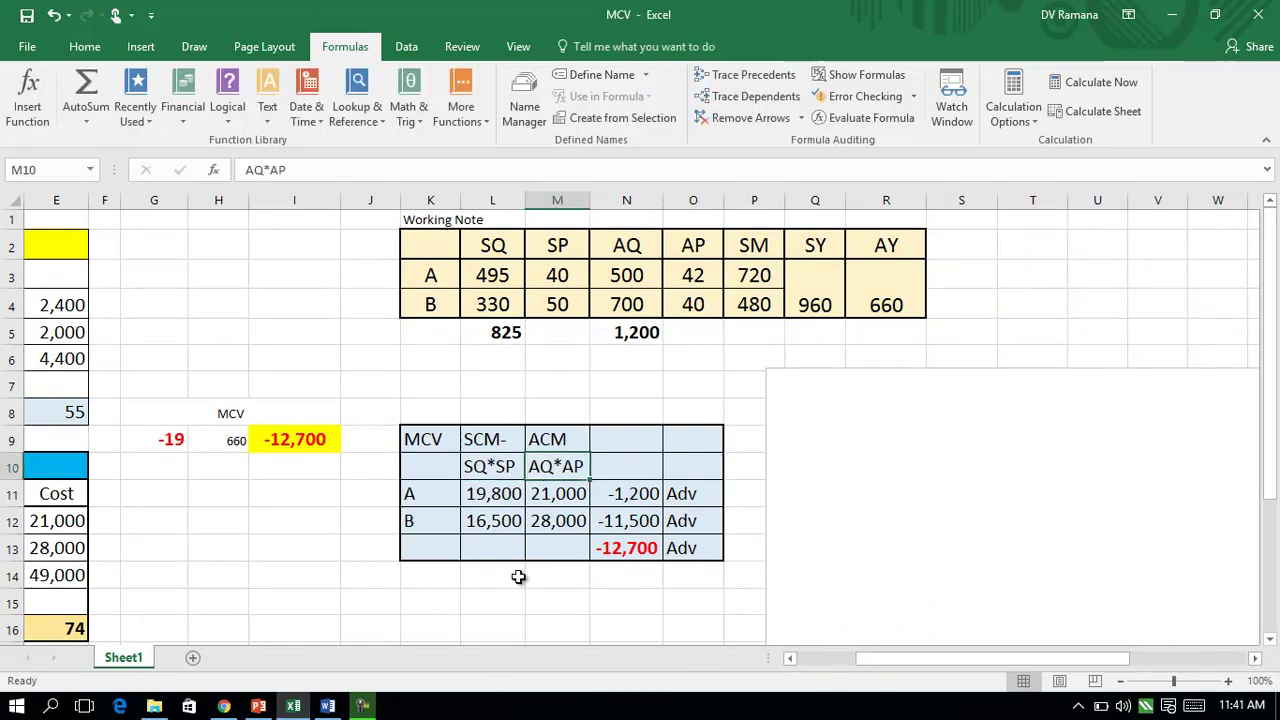
{"action": "left_click", "coordinate": [490, 492]}
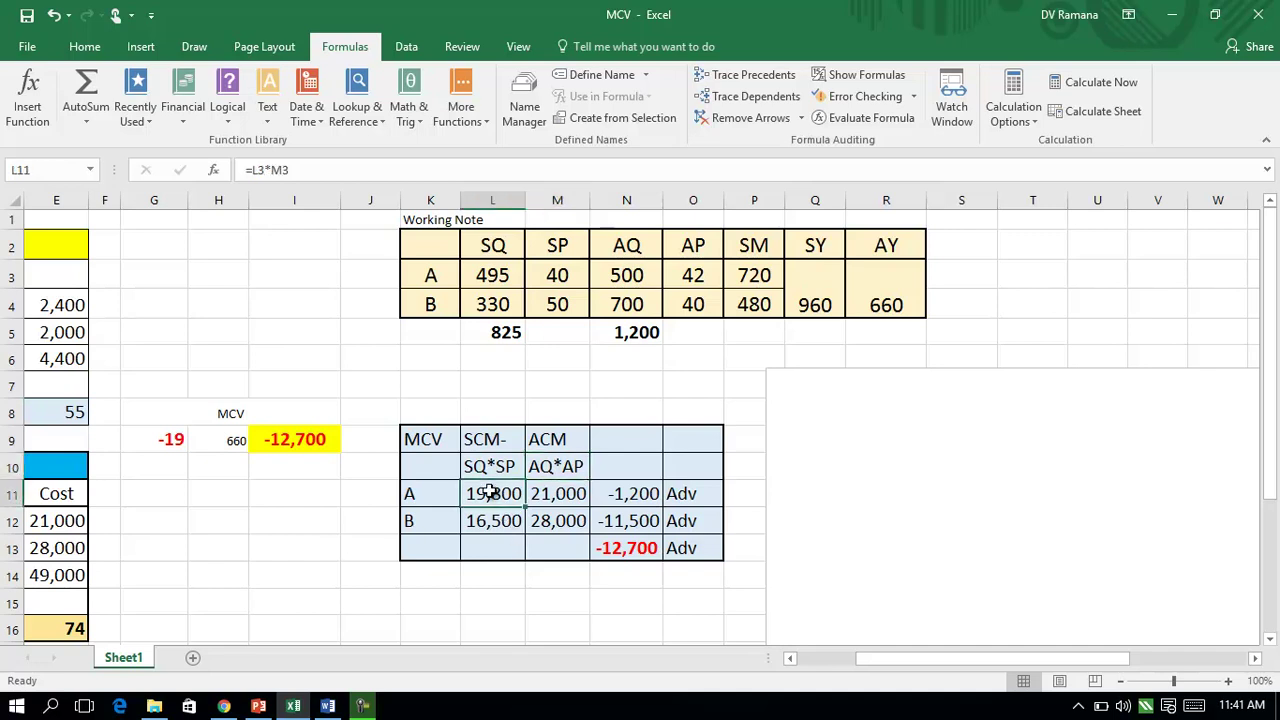
{"action": "left_click", "coordinate": [728, 84]}
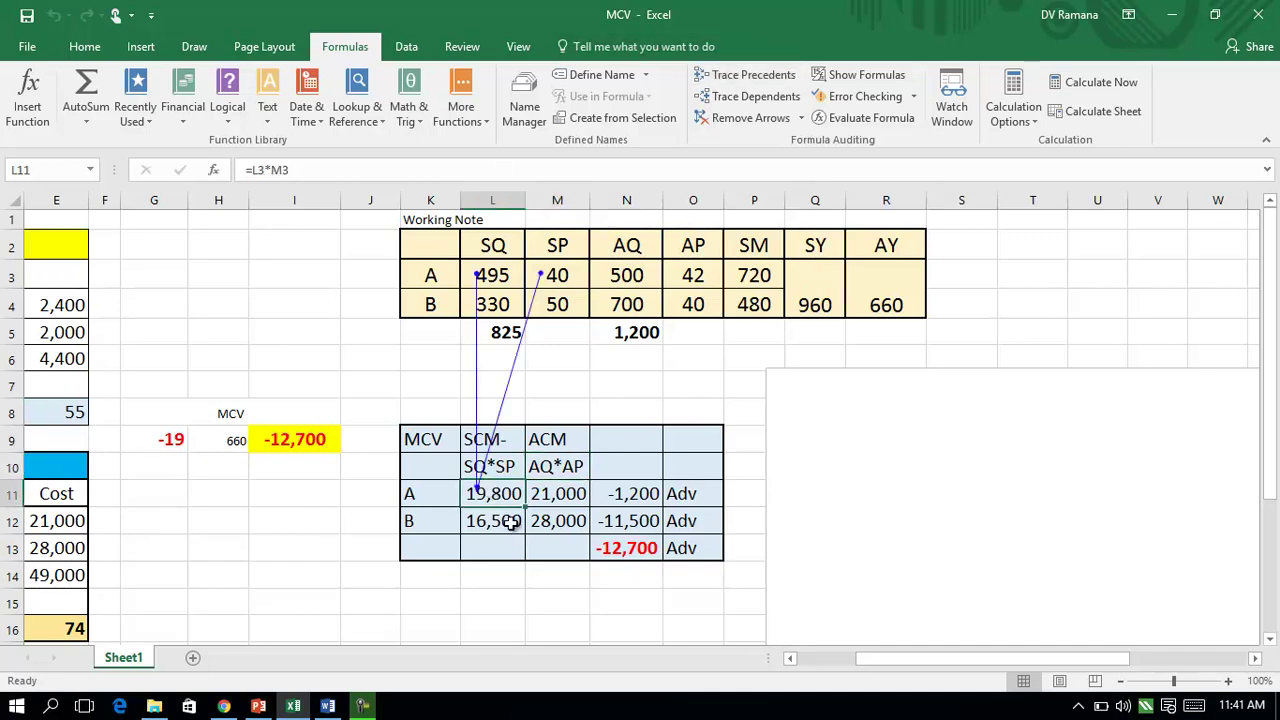
{"action": "left_click", "coordinate": [558, 488]}
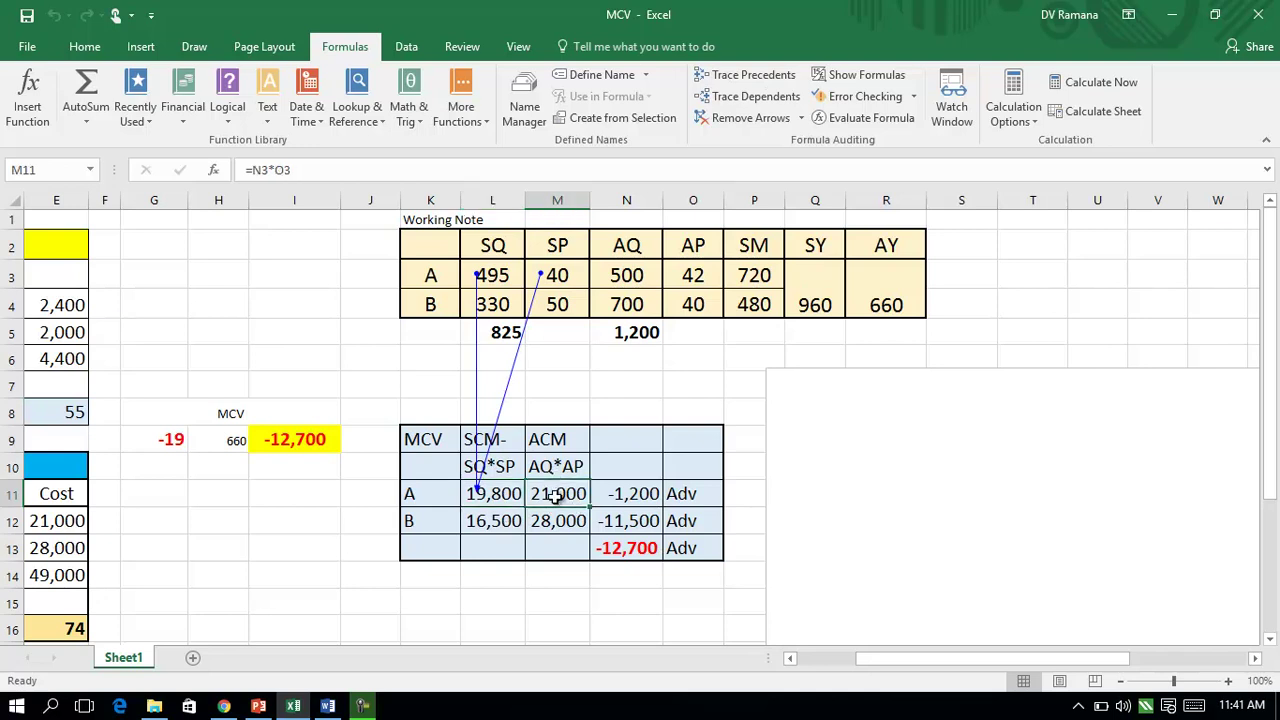
{"action": "left_click", "coordinate": [745, 78]}
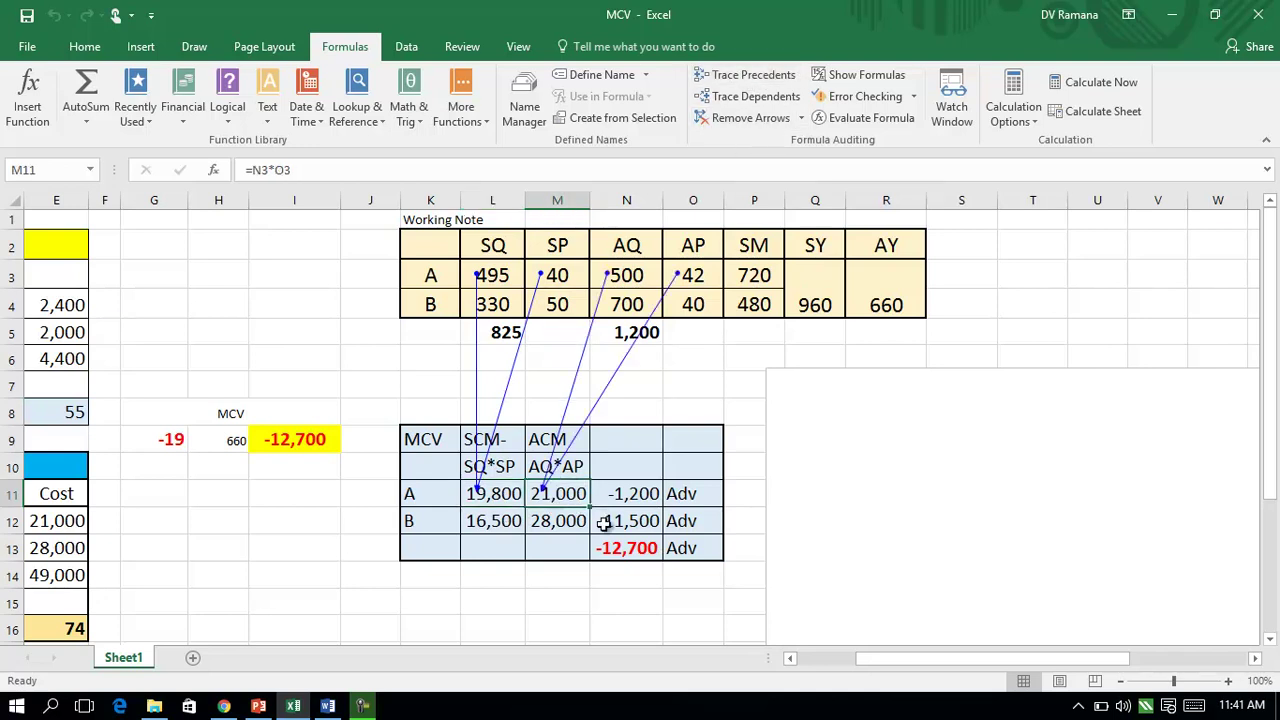
Inspect the MCV total in N13, remove the tracer arrows, and compare the total with the MCV result in I9
{"action": "left_click", "coordinate": [625, 549]}
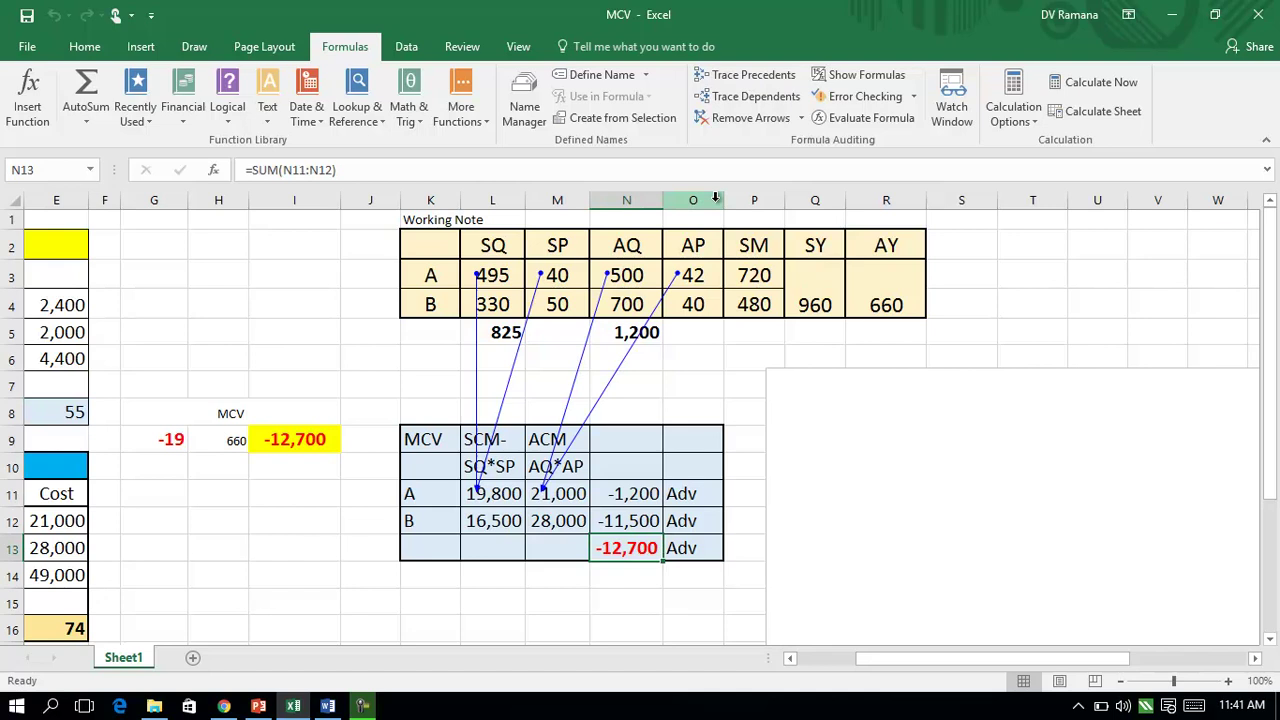
{"action": "left_click", "coordinate": [720, 122]}
{"action": "left_click", "coordinate": [683, 548]}
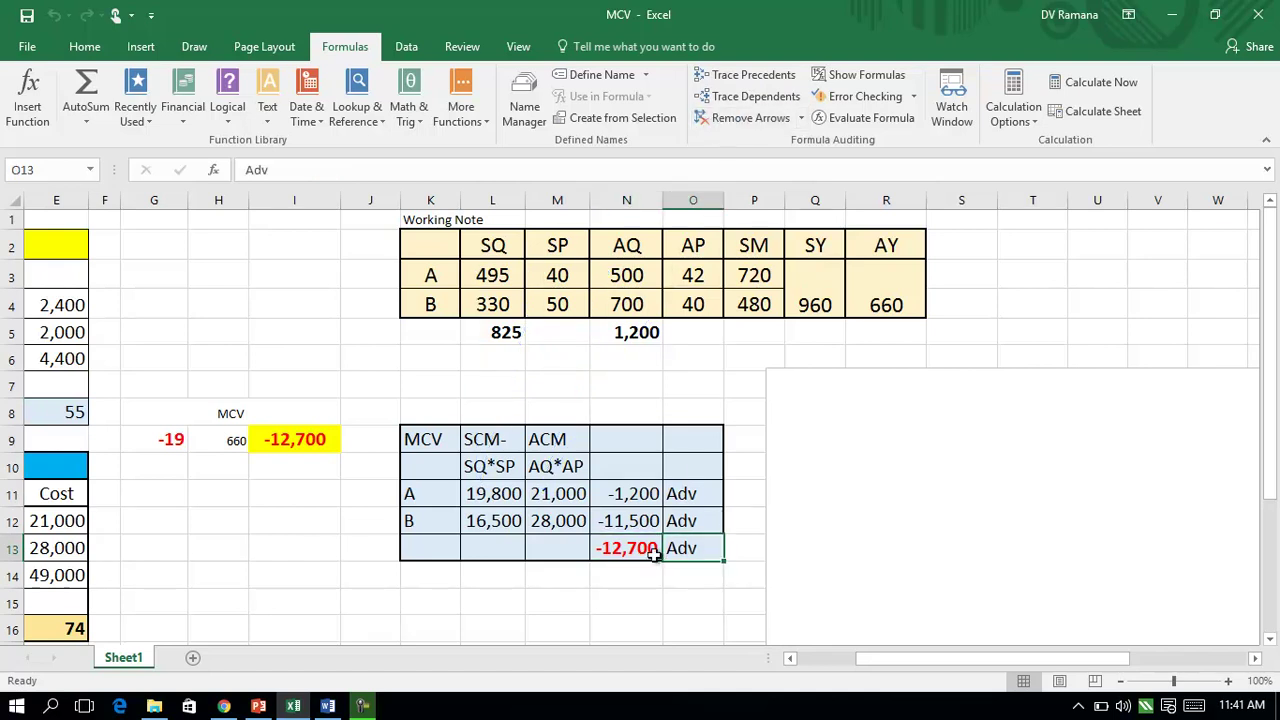
{"action": "left_click", "coordinate": [320, 445]}
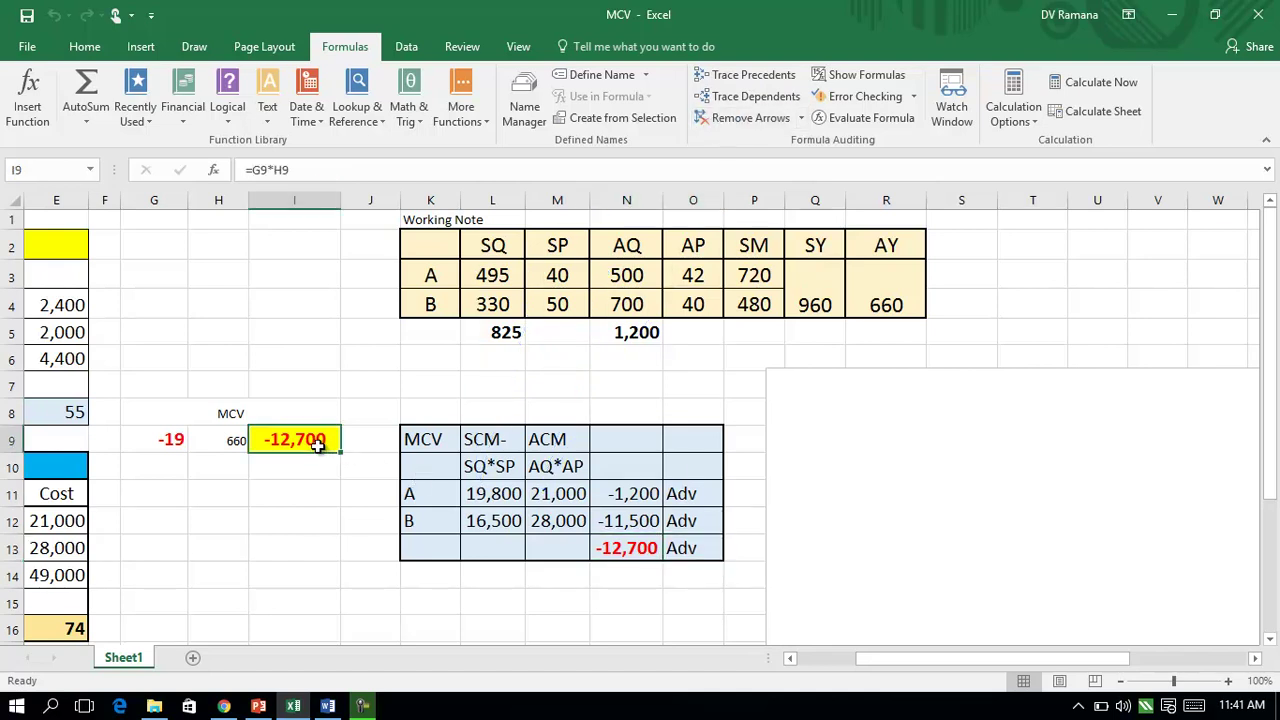
{"action": "left_click", "coordinate": [612, 548]}
Fill the merged MCV heading in G8 with light blue, and review the MCV table K9:O13 with its total in N13
{"action": "left_click", "coordinate": [205, 413]}
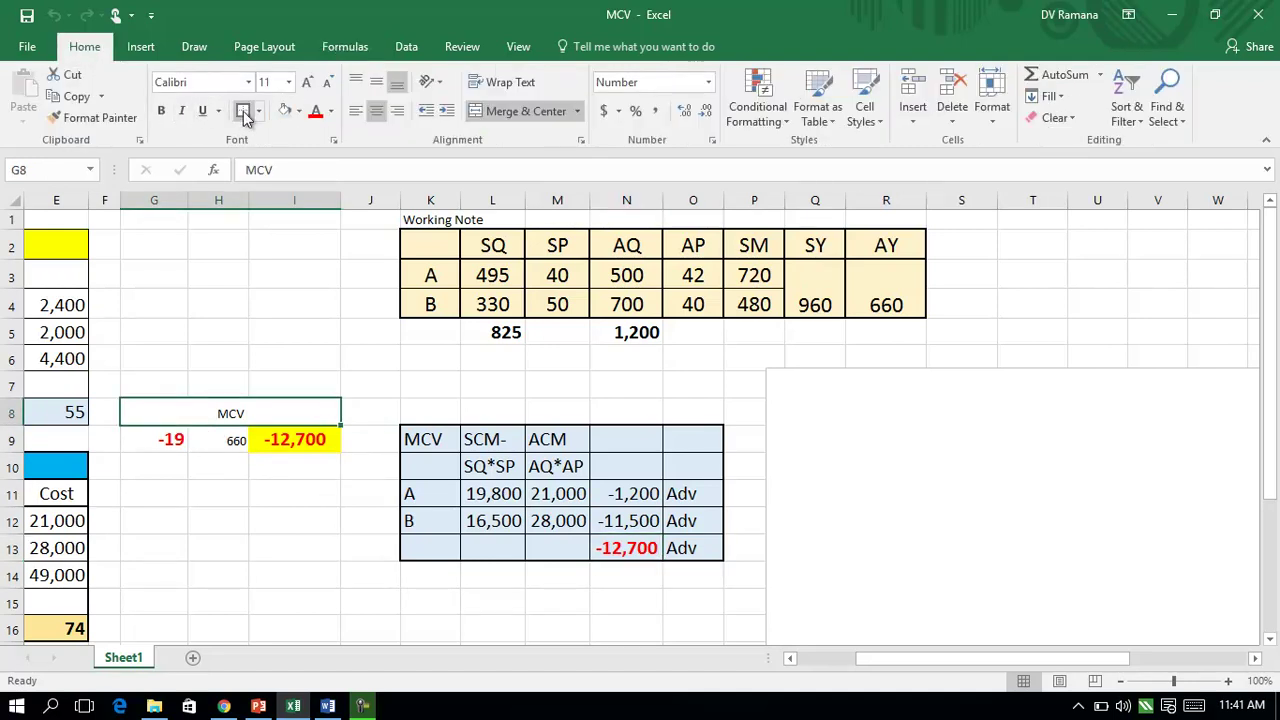
{"action": "left_click", "coordinate": [285, 110]}
{"action": "left_click_drag", "start_coordinate": [428, 438], "coordinate": [703, 548]}
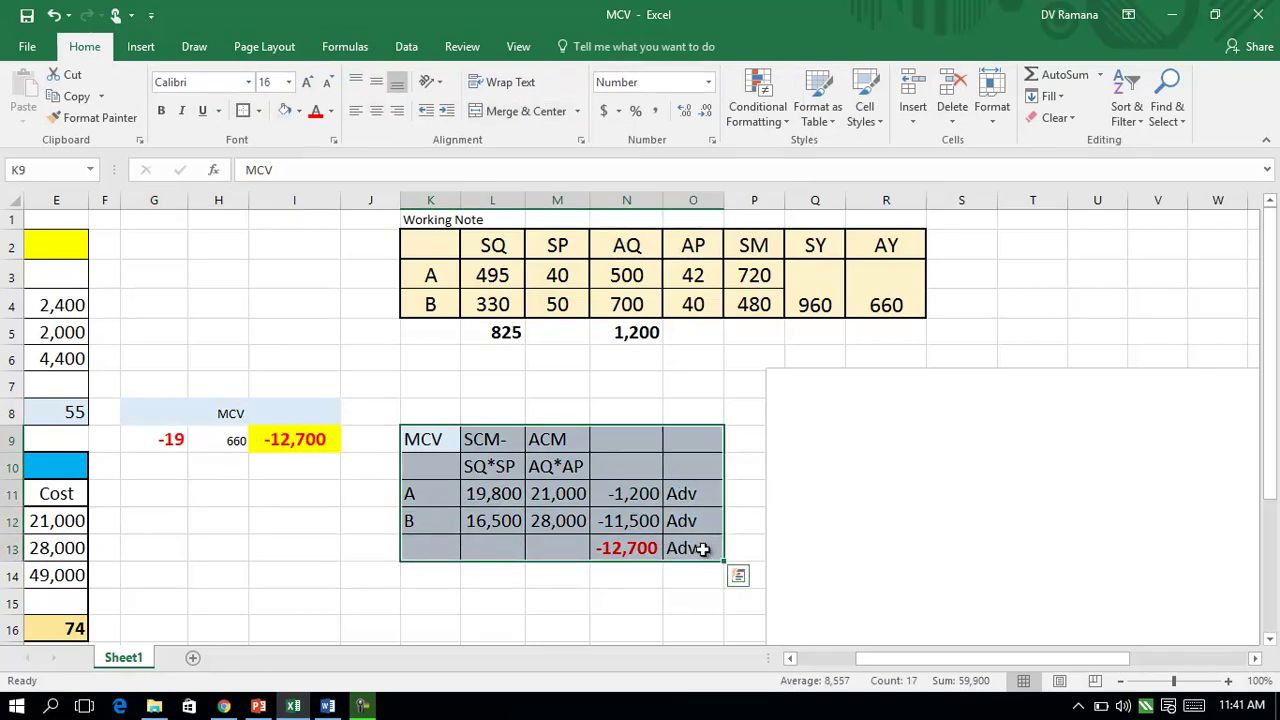
{"action": "left_click", "coordinate": [551, 603]}
{"action": "left_click", "coordinate": [636, 548]}
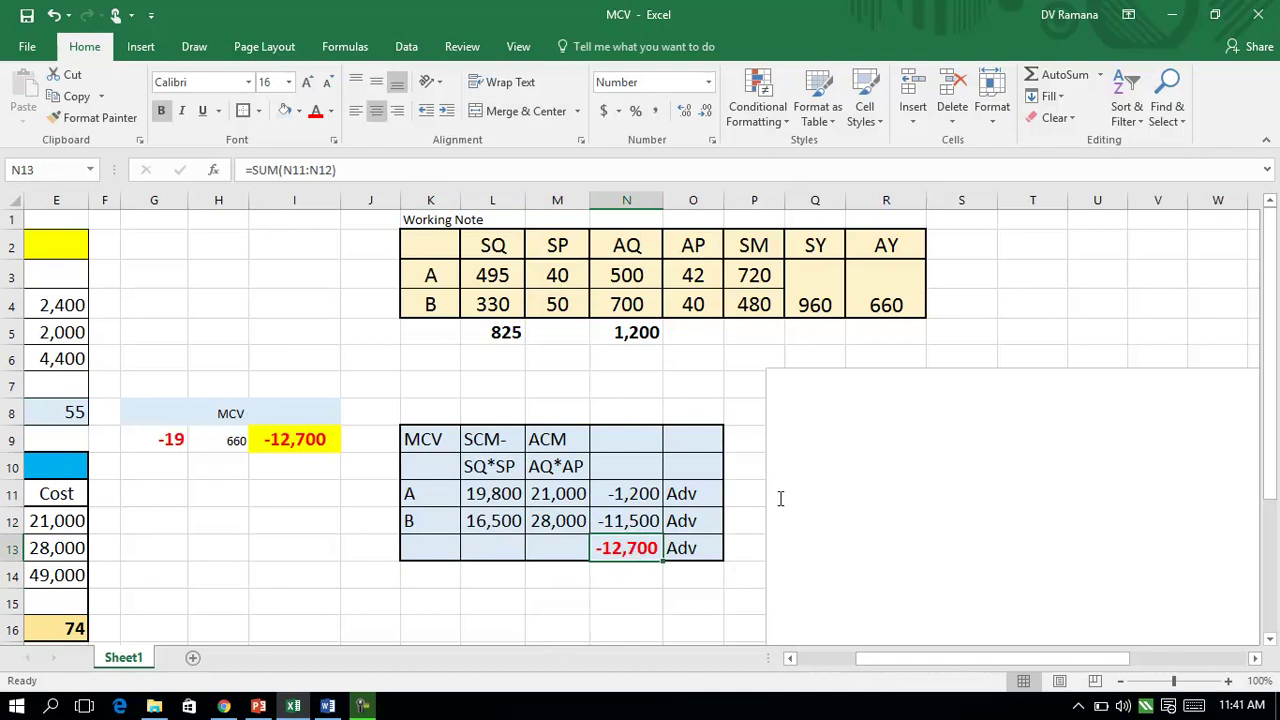
Shift the blank text box sideways past column U to uncover the MPV and MQV tables
{"action": "left_click_drag", "start_coordinate": [1017, 659], "coordinate": [1094, 660]}
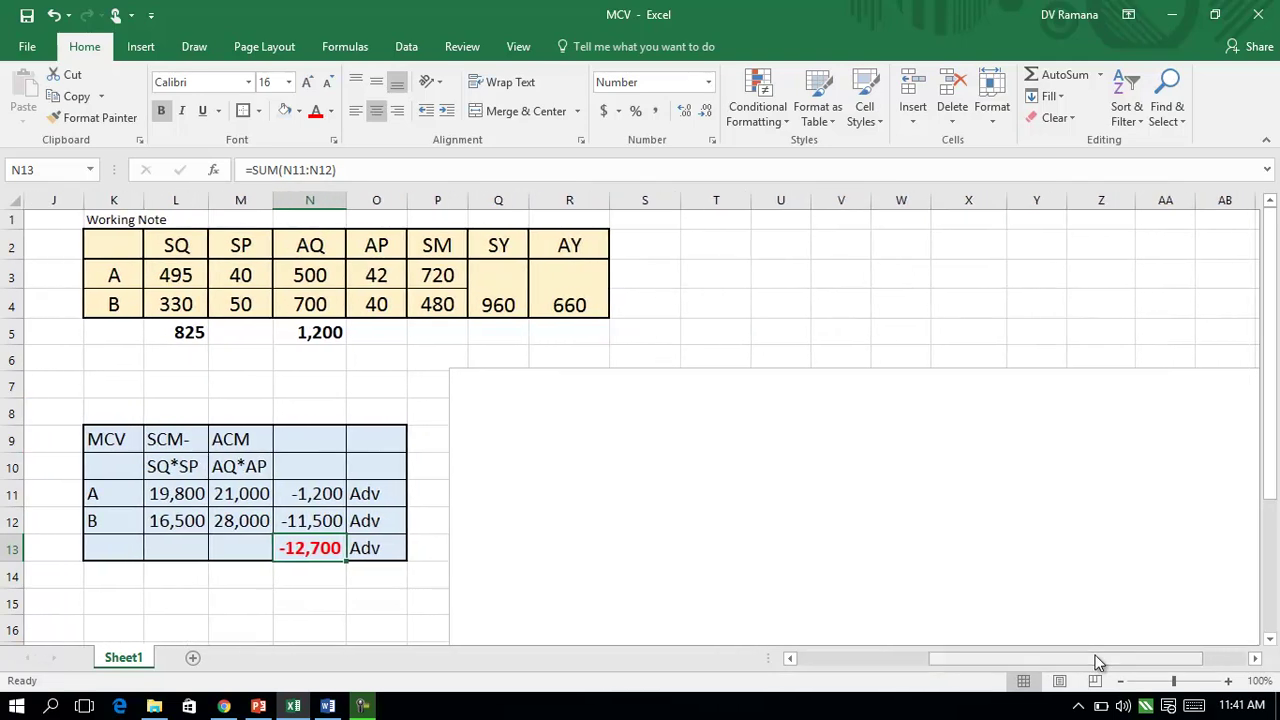
{"action": "left_click", "coordinate": [652, 368]}
{"action": "left_click", "coordinate": [620, 368]}
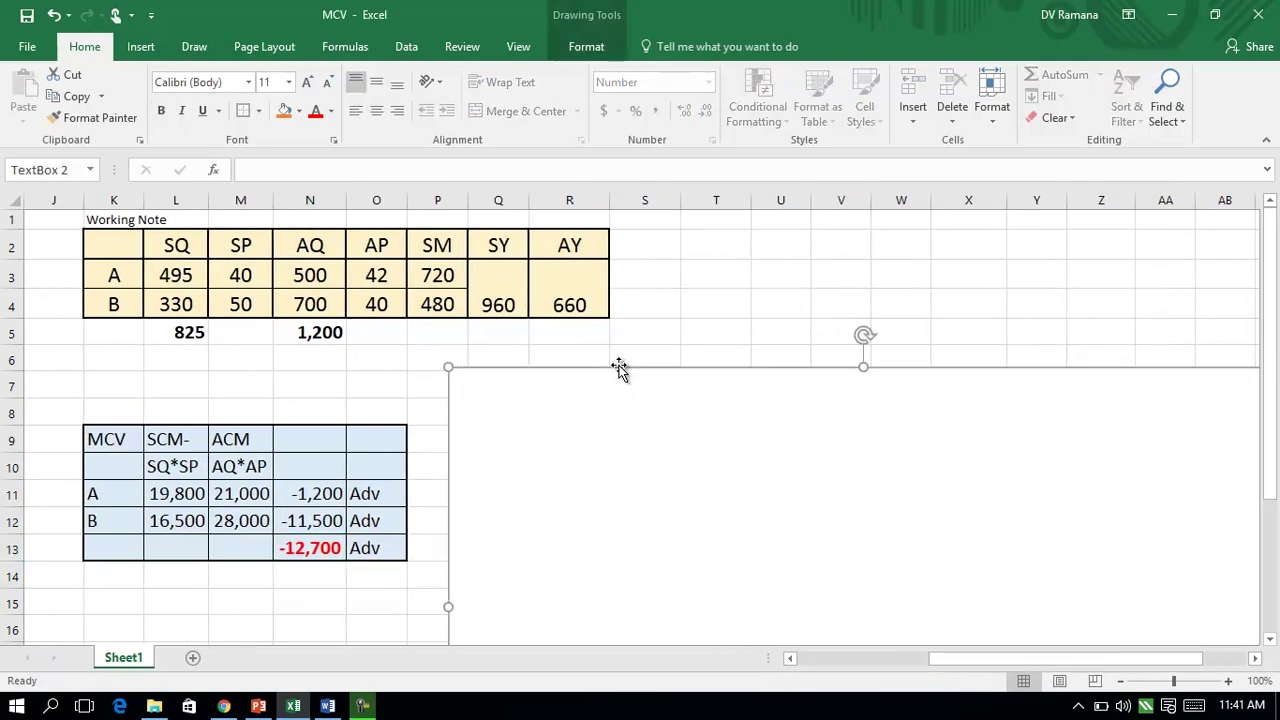
{"action": "key", "text": "Right"}
{"action": "key", "text": "Right"}
{"action": "key", "text": "Right"}
{"action": "key", "text": "Right"}
{"action": "key", "text": "Right"}
{"action": "key", "text": "Right"}
{"action": "key", "text": "Right"}
{"action": "key", "text": "Right"}
{"action": "key", "text": "Right"}
{"action": "key", "text": "Right"}
{"action": "key", "text": "Right"}
{"action": "key", "text": "Right"}
{"action": "key", "text": "Right"}
{"action": "key", "text": "Right"}
{"action": "key", "text": "Right"}
{"action": "key", "text": "Right"}
{"action": "key", "text": "Right"}
{"action": "key", "text": "Right"}
{"action": "key", "text": "Right"}
{"action": "key", "text": "Right"}
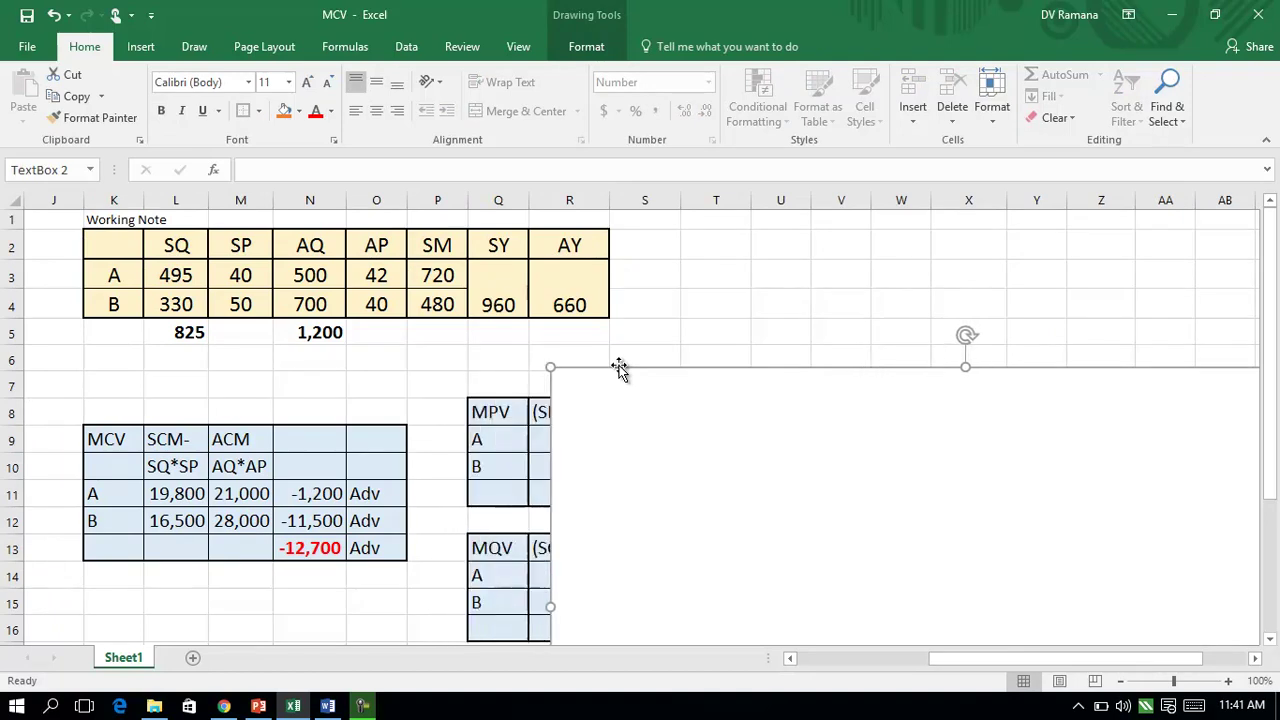
{"action": "key", "text": "Right"}
{"action": "key", "text": "Right"}
{"action": "key", "text": "Right"}
{"action": "key", "text": "Right"}
{"action": "key", "text": "Right"}
{"action": "key", "text": "Right"}
{"action": "key", "text": "Right"}
{"action": "key", "text": "Right"}
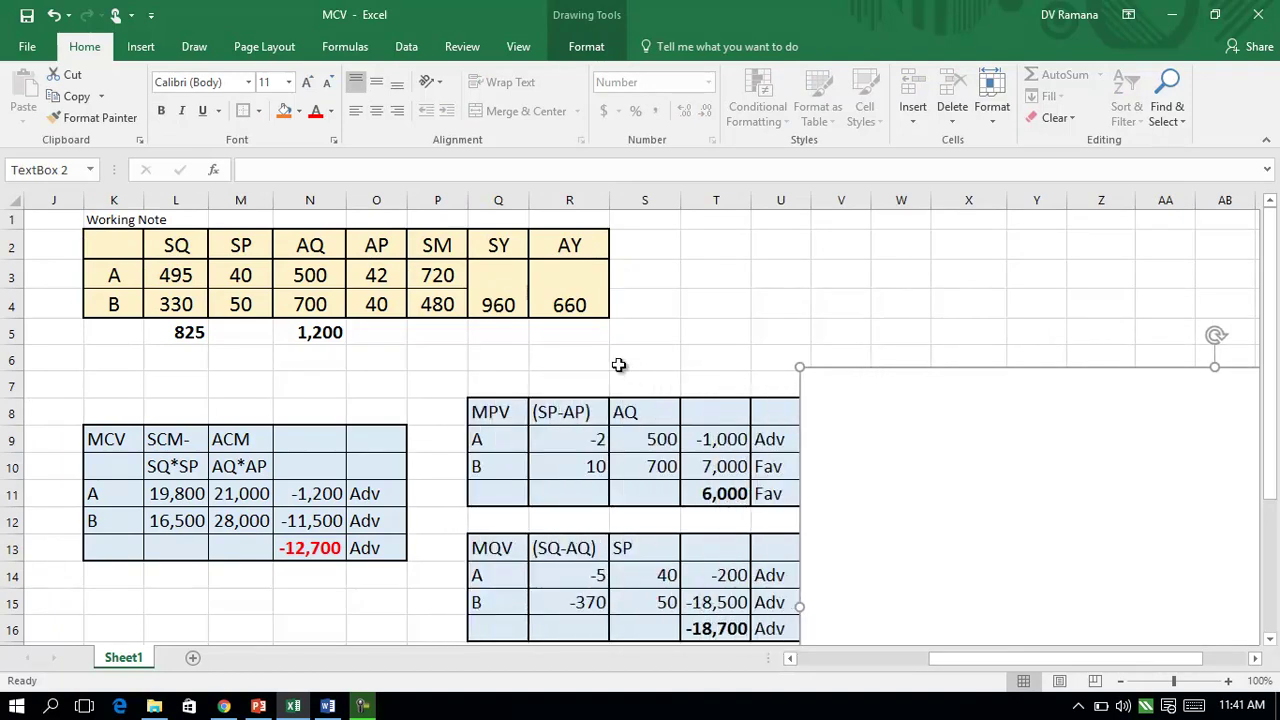
{"action": "key", "text": "Right"}
{"action": "key", "text": "Right"}
{"action": "key", "text": "Right"}
{"action": "key", "text": "Right"}
{"action": "key", "text": "Right"}
{"action": "key", "text": "Right"}
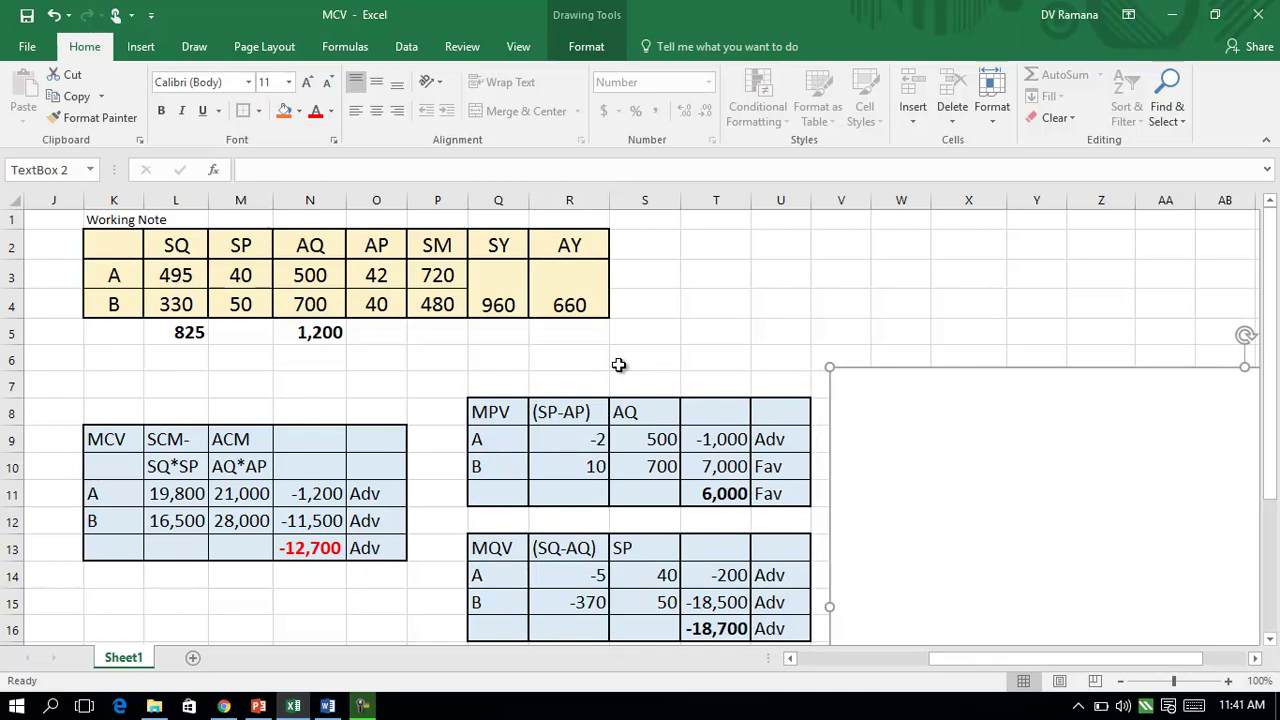
Examine the MPV and (SP-AP) headings, trace the precedents of material A's price difference in R9, and remove the tracer arrows
{"action": "left_click", "coordinate": [477, 420]}
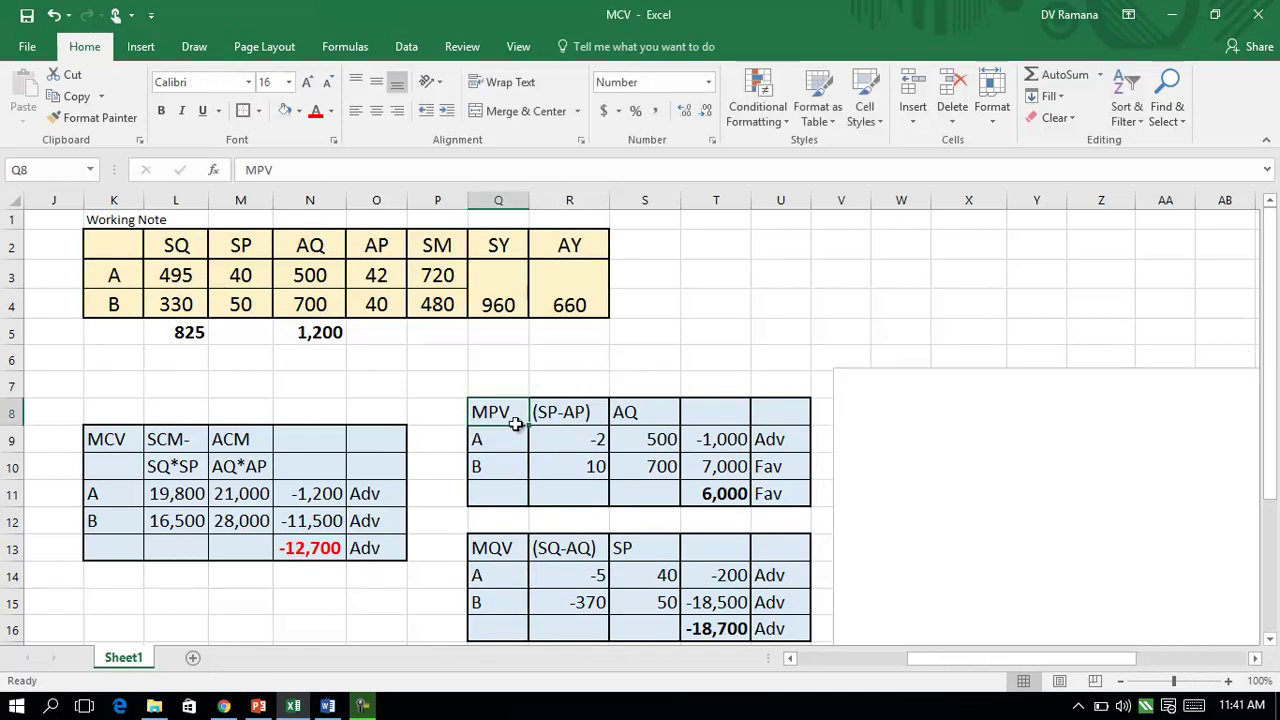
{"action": "left_click", "coordinate": [561, 418]}
{"action": "left_click", "coordinate": [250, 278]}
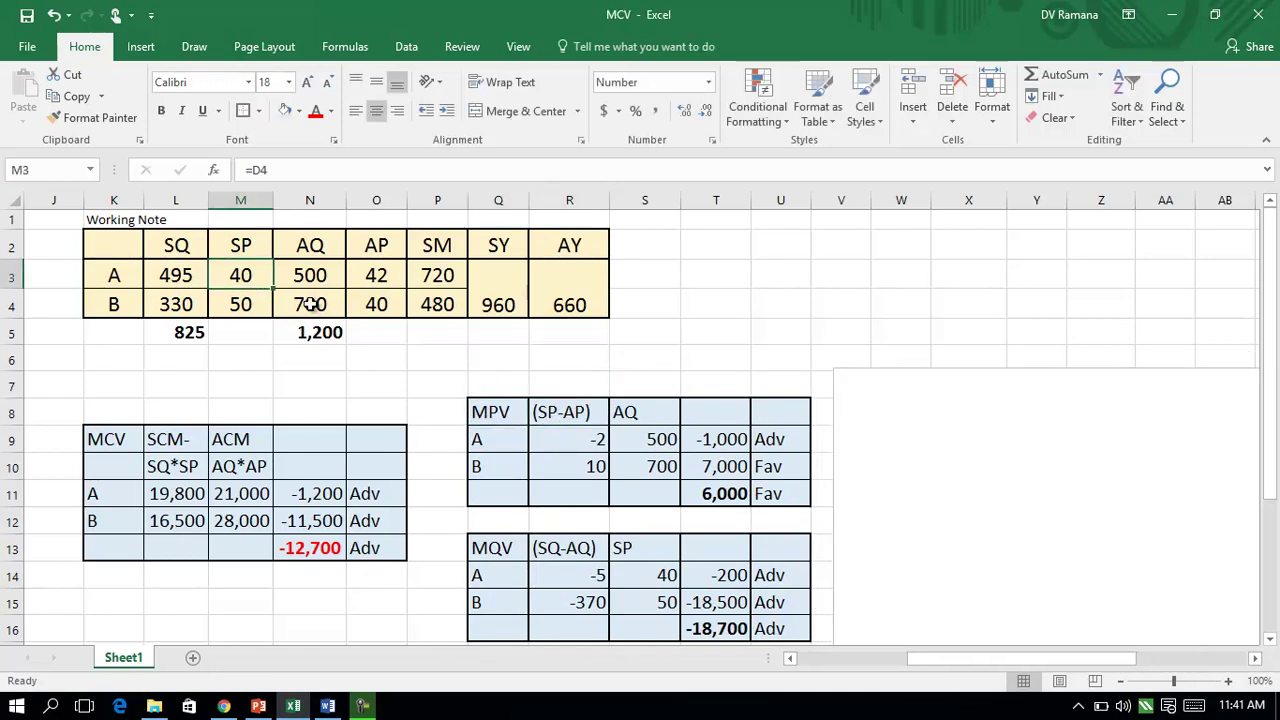
{"action": "left_click", "coordinate": [548, 434]}
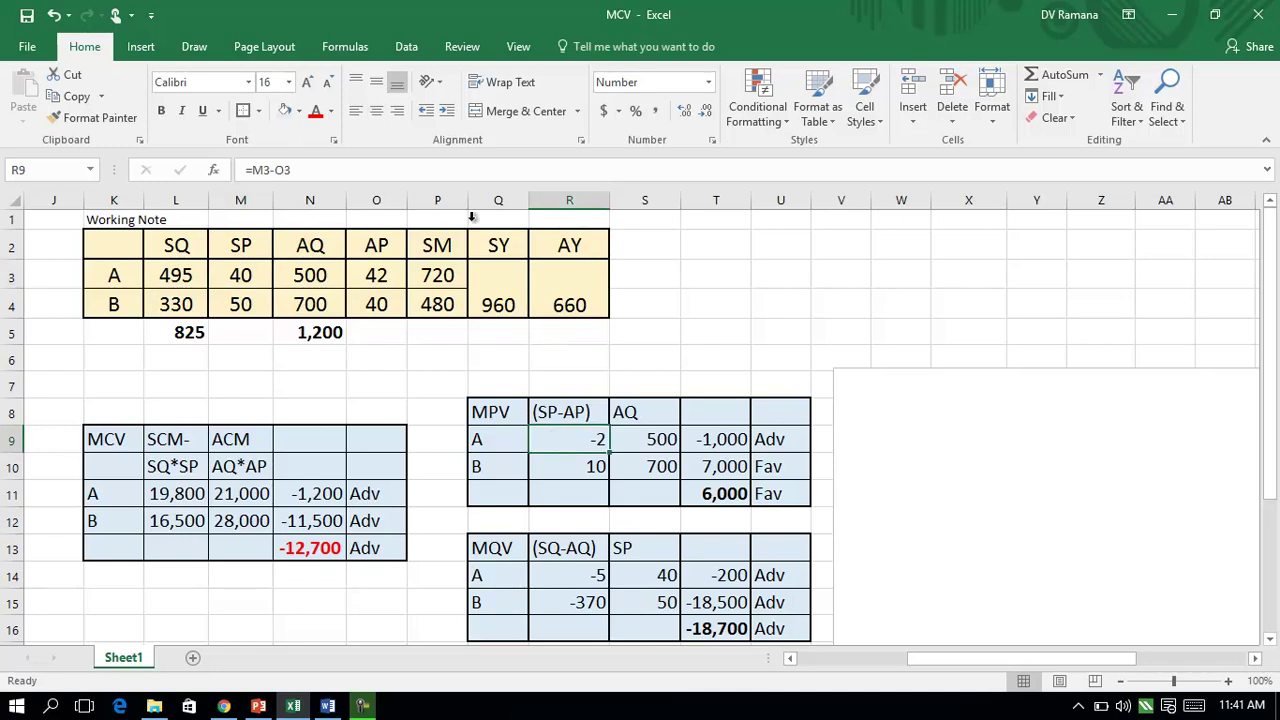
{"action": "left_click", "coordinate": [343, 47]}
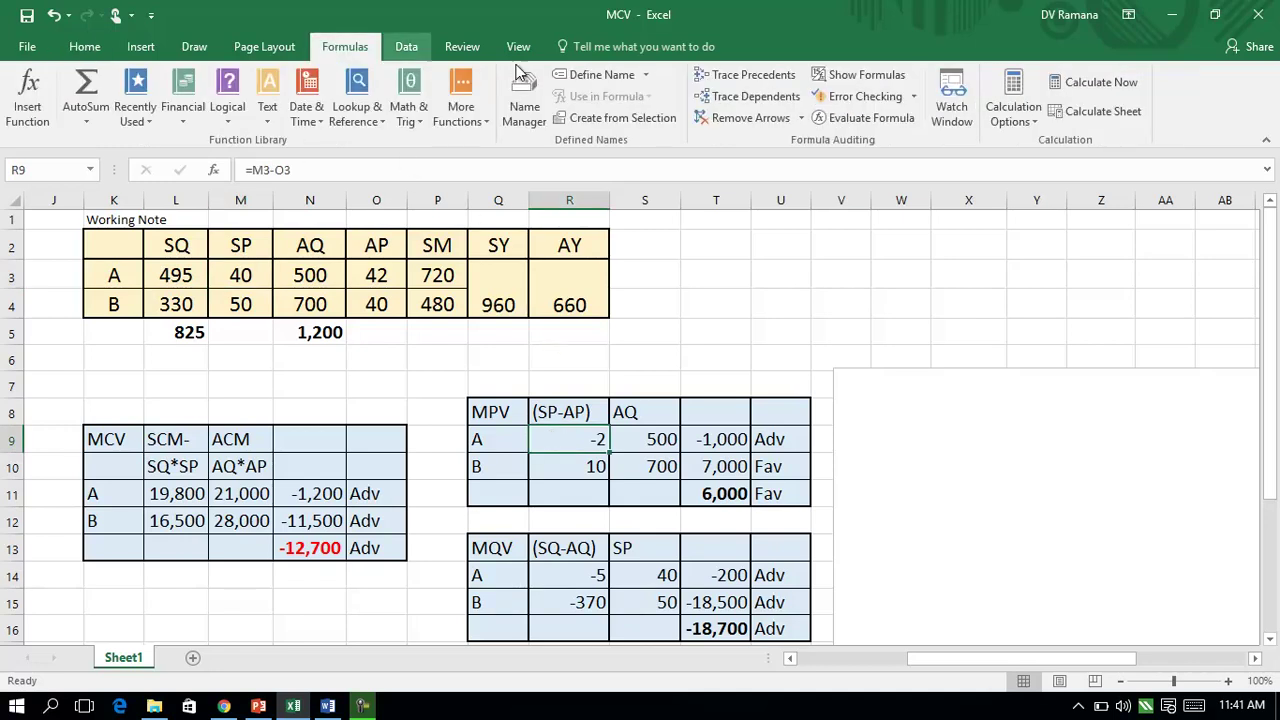
{"action": "left_click", "coordinate": [767, 83]}
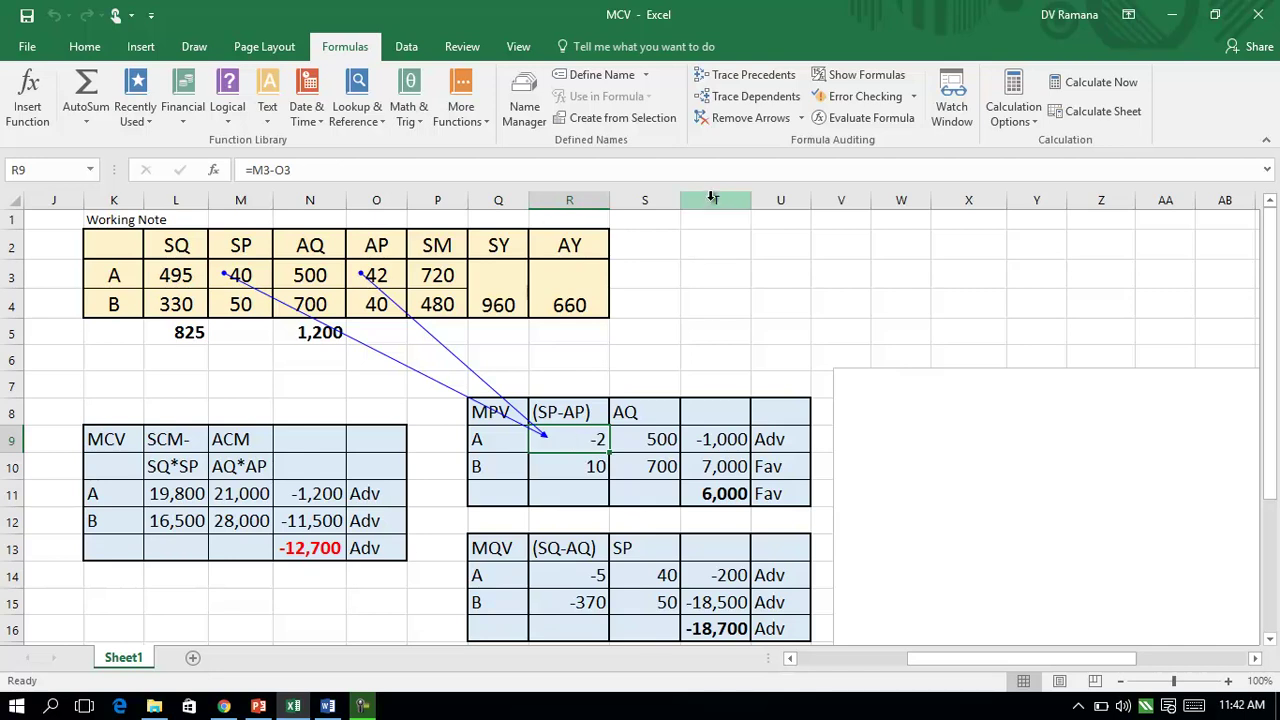
{"action": "left_click", "coordinate": [721, 125]}
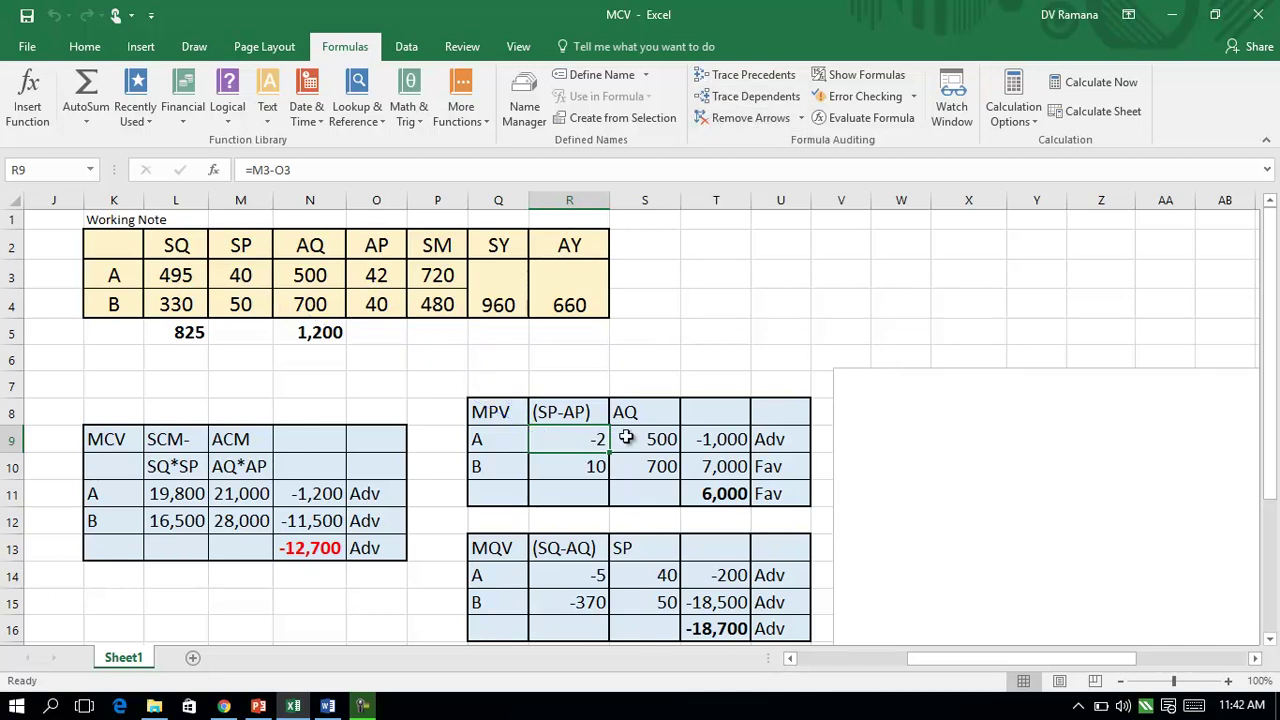
Trace the precedents of material B's price difference in R10, remove the arrows, and inspect the AQ reference in S10
{"action": "left_click", "coordinate": [587, 466]}
{"action": "left_click", "coordinate": [722, 78]}
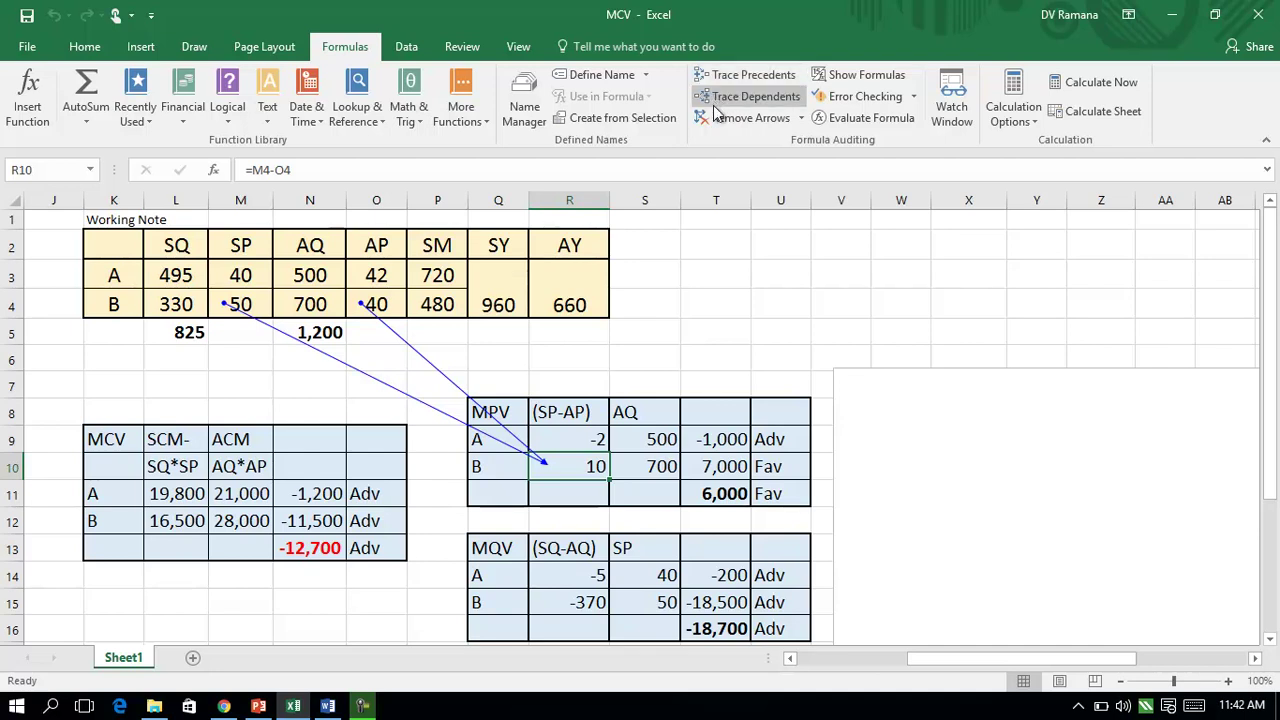
{"action": "left_click", "coordinate": [720, 118]}
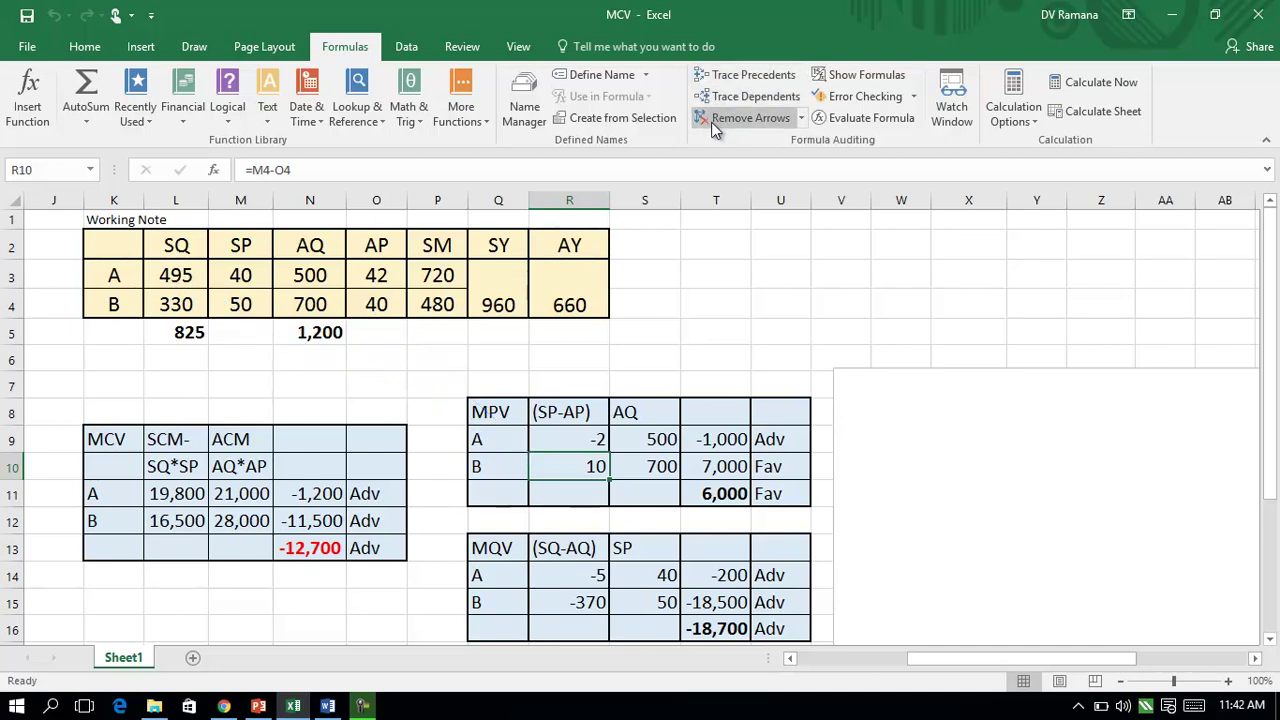
{"action": "left_click", "coordinate": [712, 494]}
{"action": "left_click", "coordinate": [636, 467]}
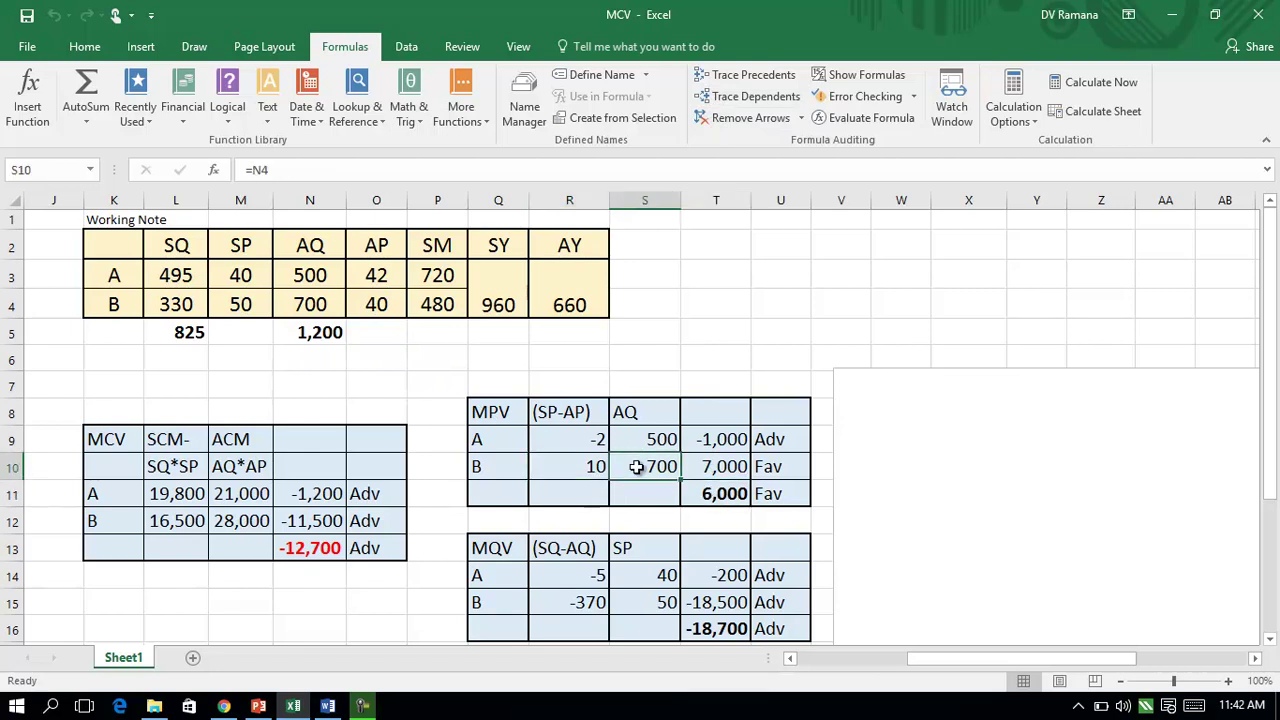
{"action": "left_click", "coordinate": [798, 310]}
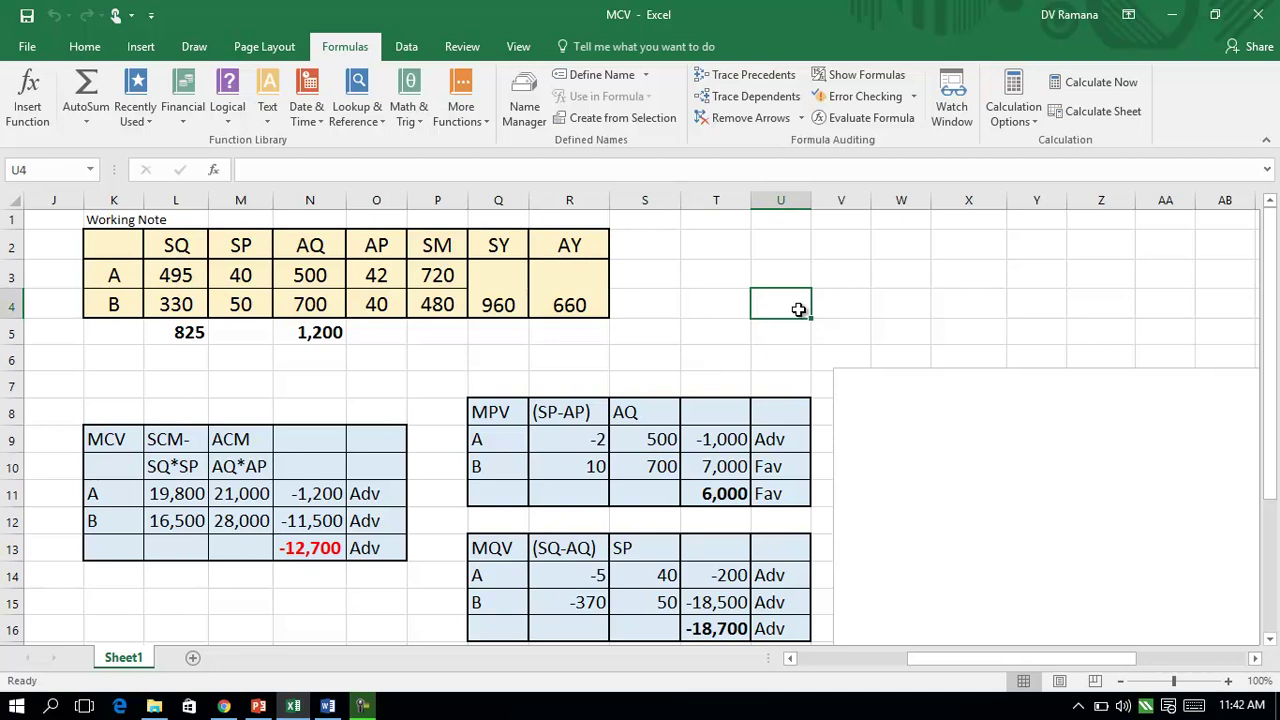
Compare the MPV total in T11 with the MCV total in N13 and the MQV total in T16
{"action": "left_click", "coordinate": [720, 491]}
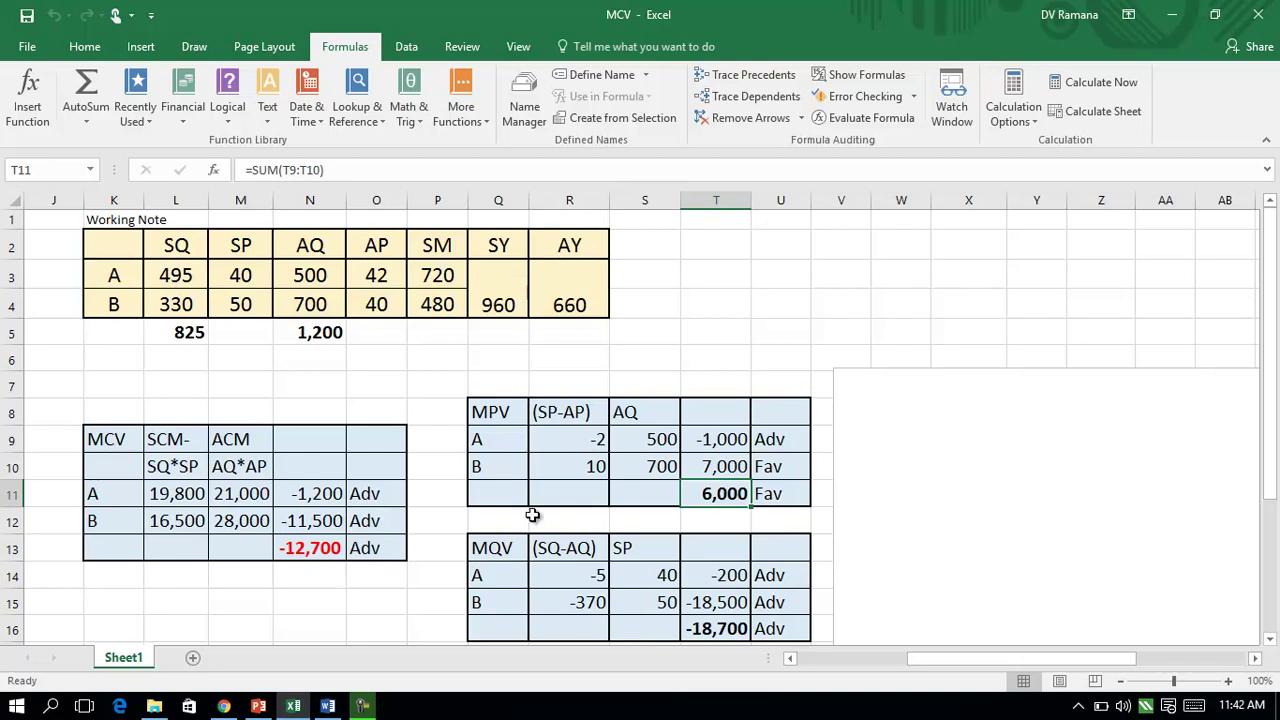
{"action": "left_click", "coordinate": [307, 547]}
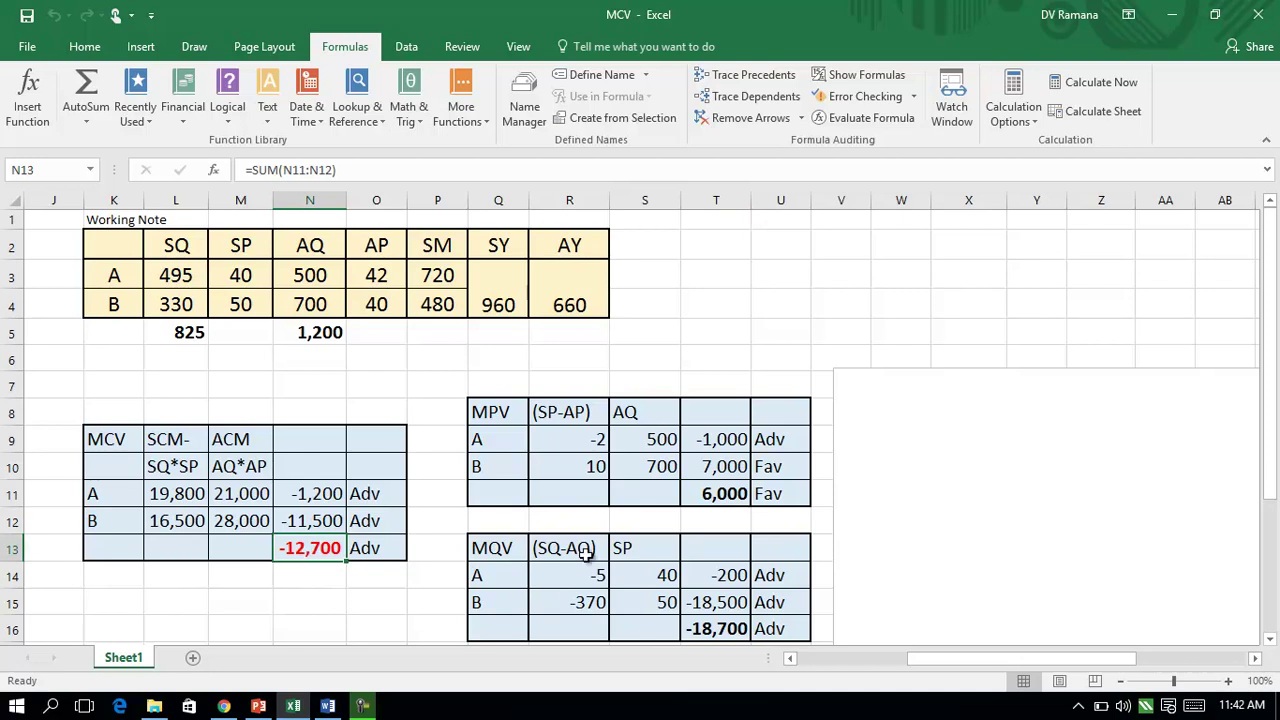
{"action": "left_click", "coordinate": [731, 495]}
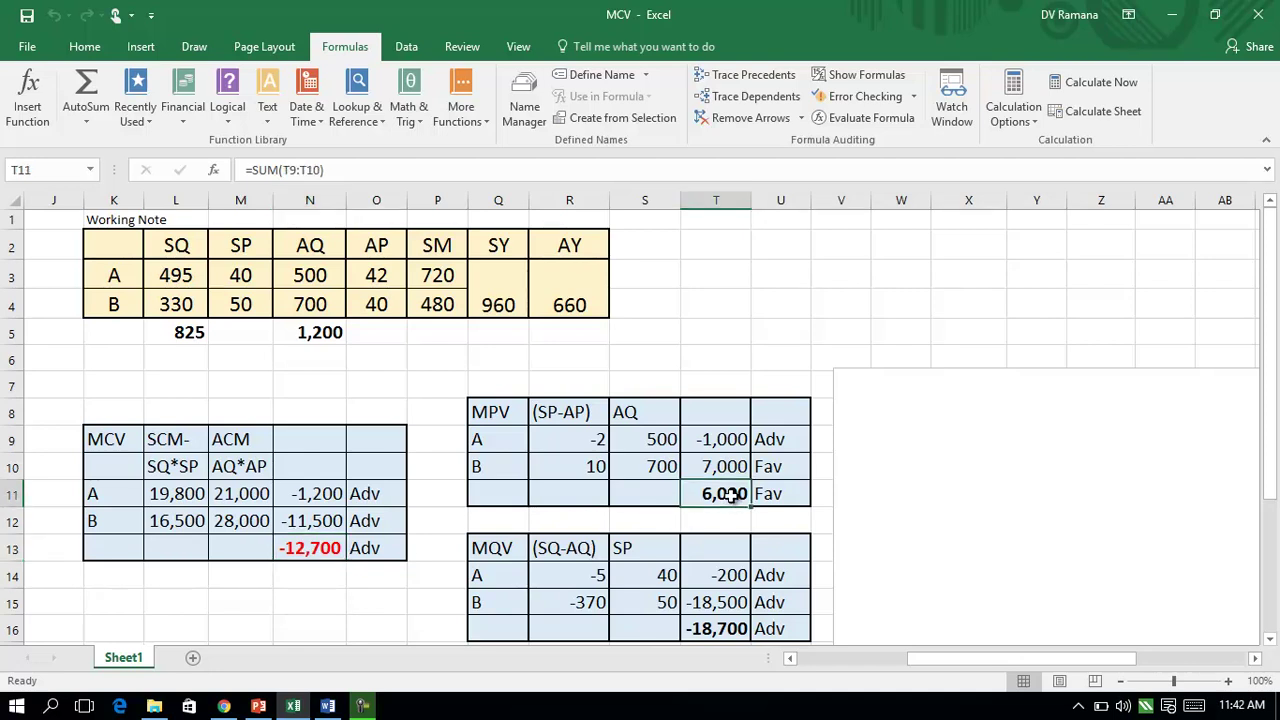
{"action": "left_click", "coordinate": [705, 629]}
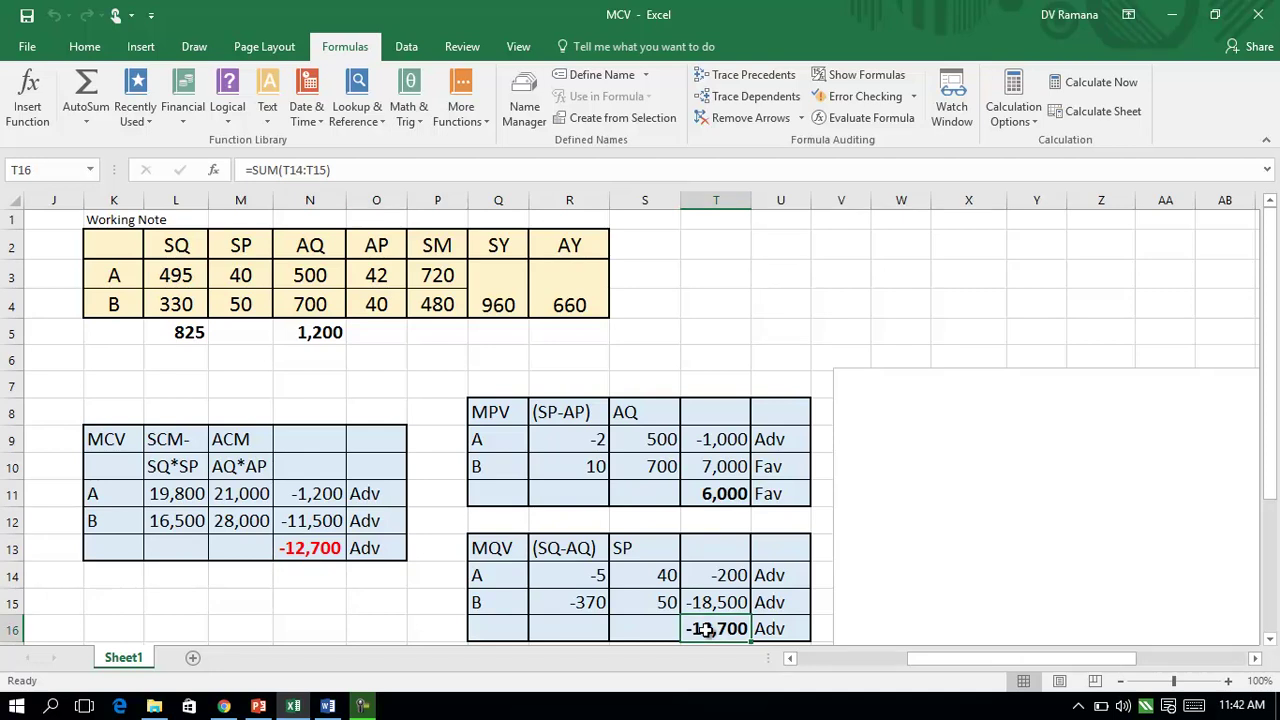
Trace the precedents of both materials' (SQ-AQ) differences in R14 and R15, and remove the tracer arrows
{"action": "left_click", "coordinate": [568, 574]}
{"action": "left_click", "coordinate": [726, 80]}
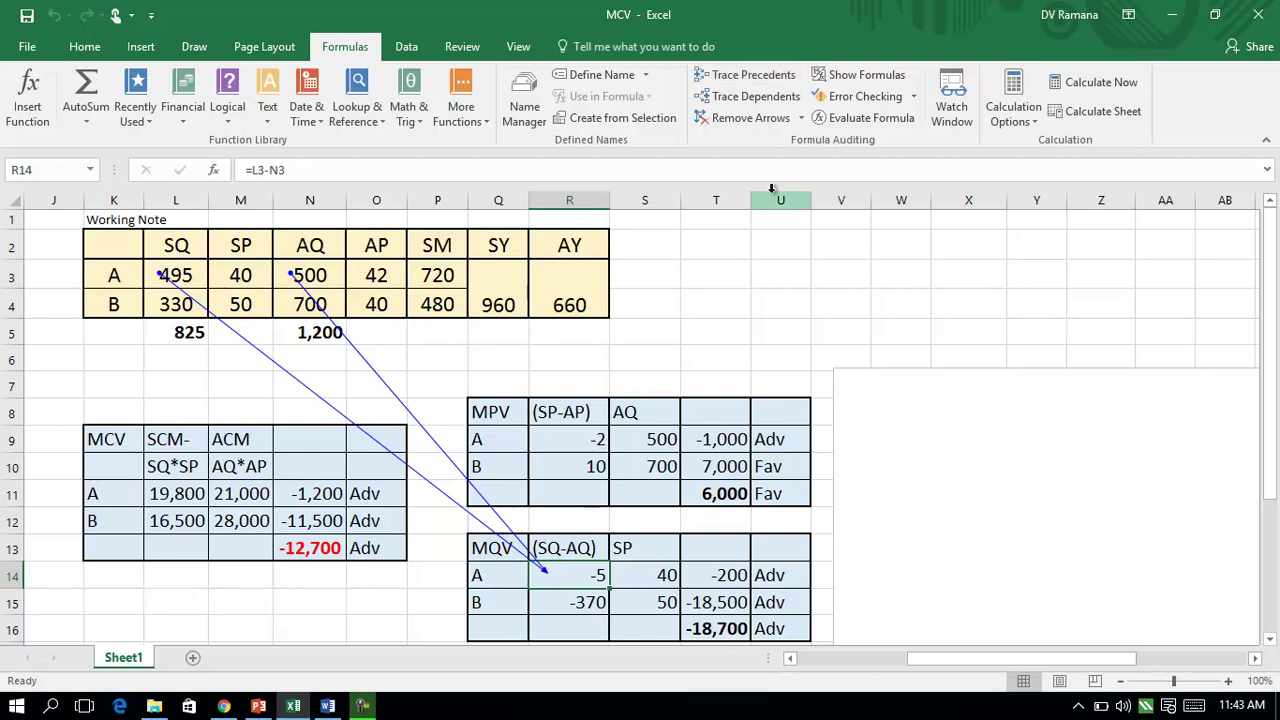
{"action": "left_click", "coordinate": [571, 604]}
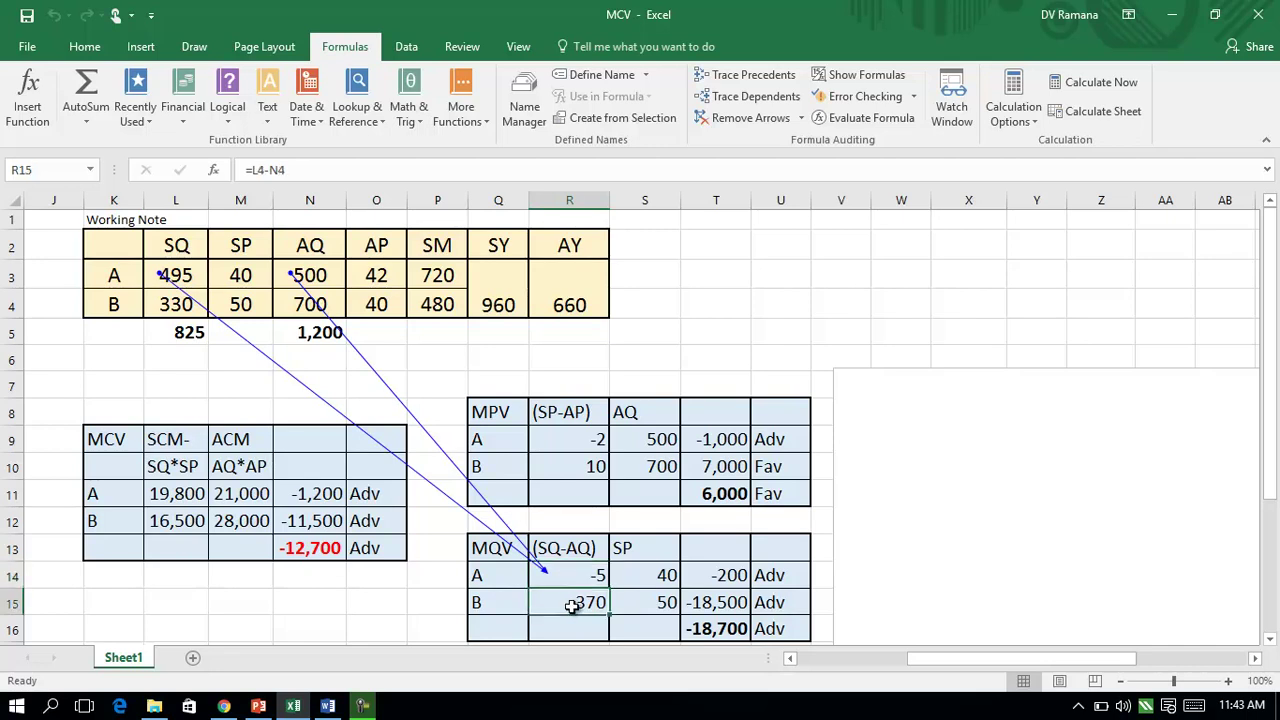
{"action": "left_click", "coordinate": [700, 80]}
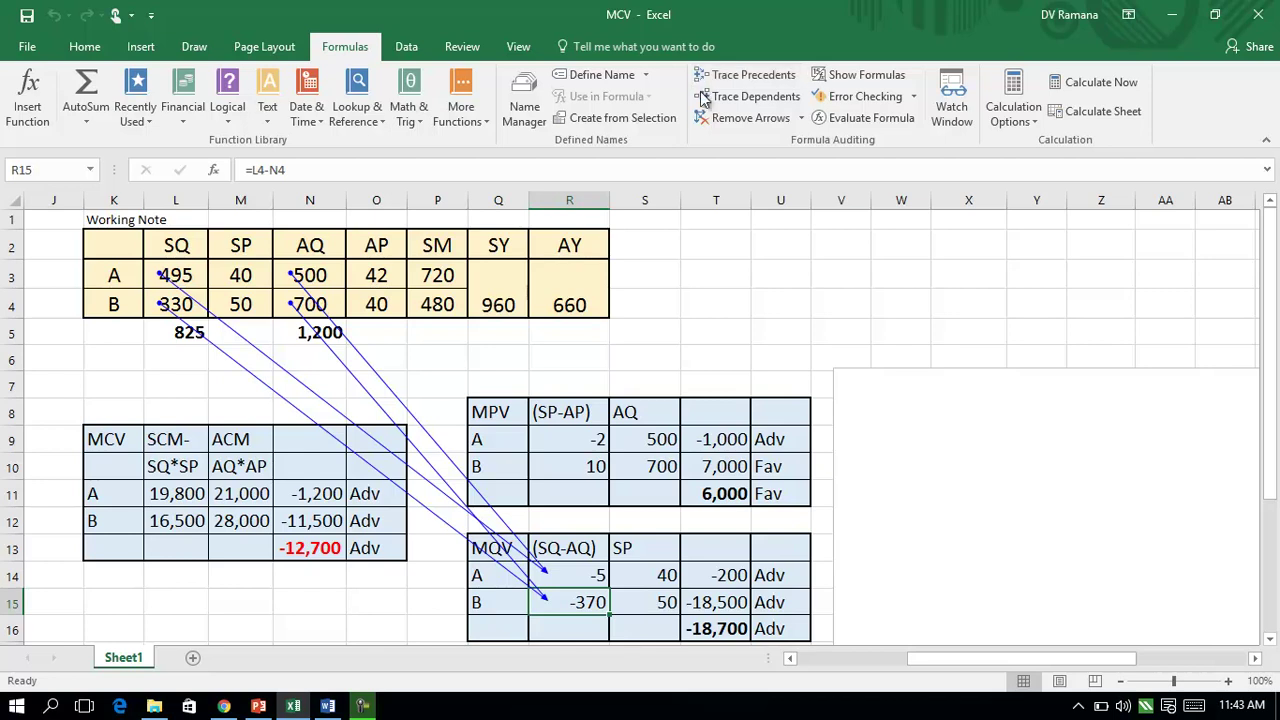
{"action": "left_click", "coordinate": [711, 120]}
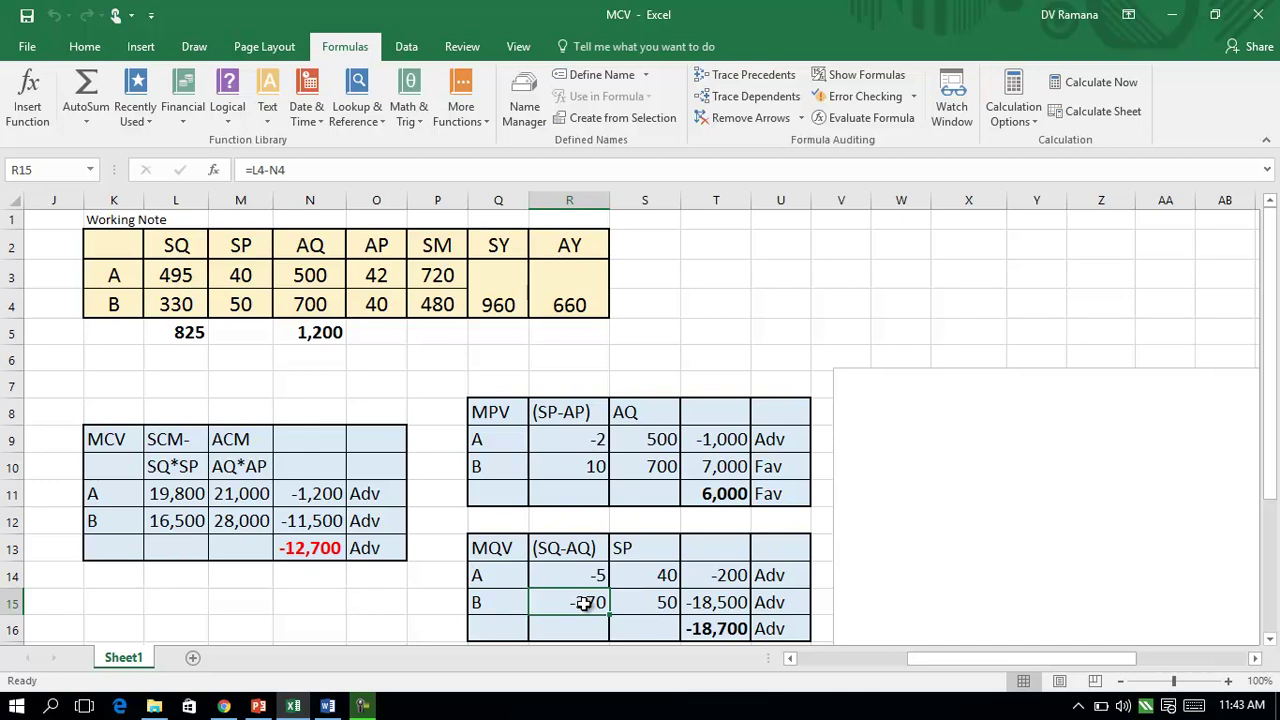
Review the MQV total in T16 and reconcile the MCV total in N13 with the MPV and MQV totals
{"action": "left_click", "coordinate": [721, 628]}
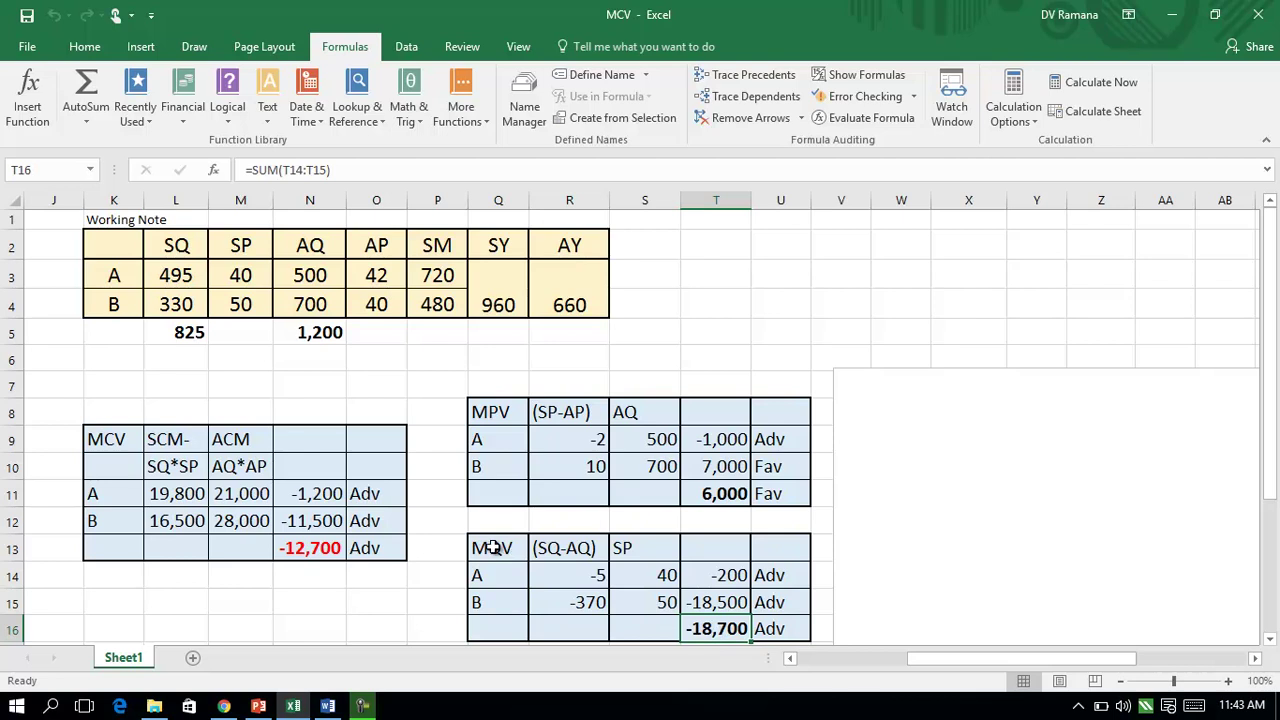
{"action": "left_click", "coordinate": [492, 603]}
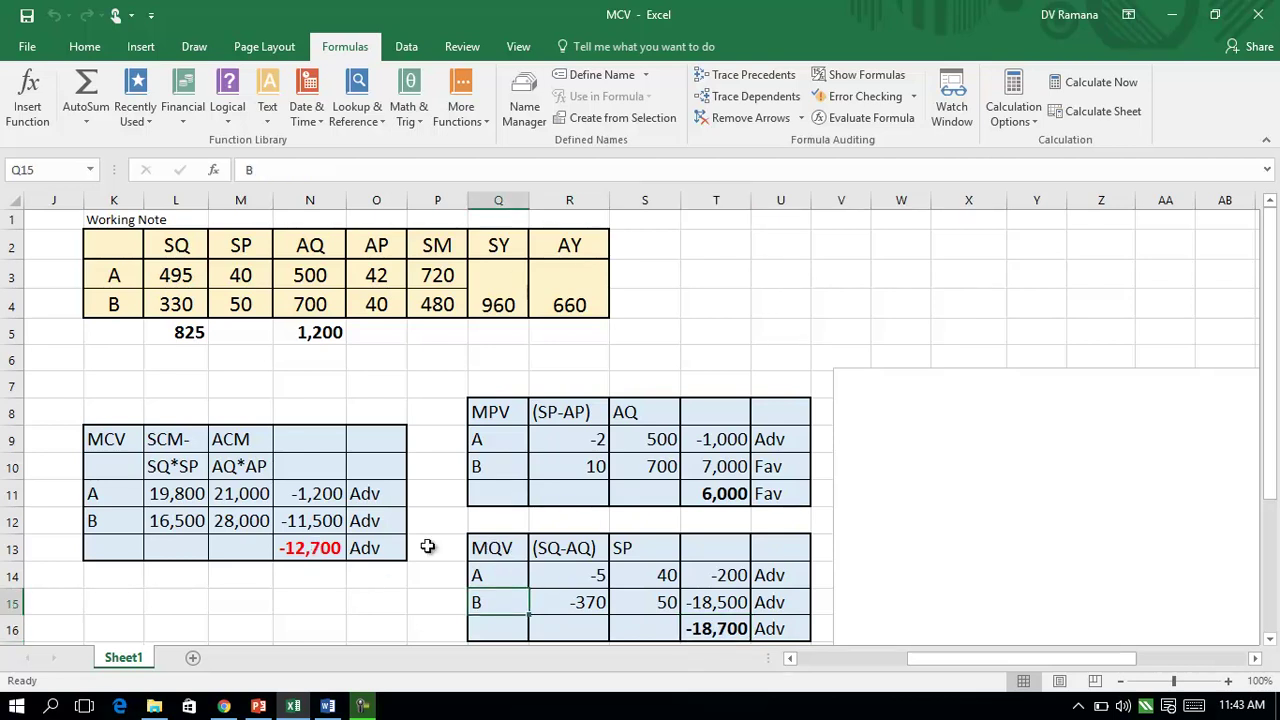
{"action": "left_click", "coordinate": [312, 556]}
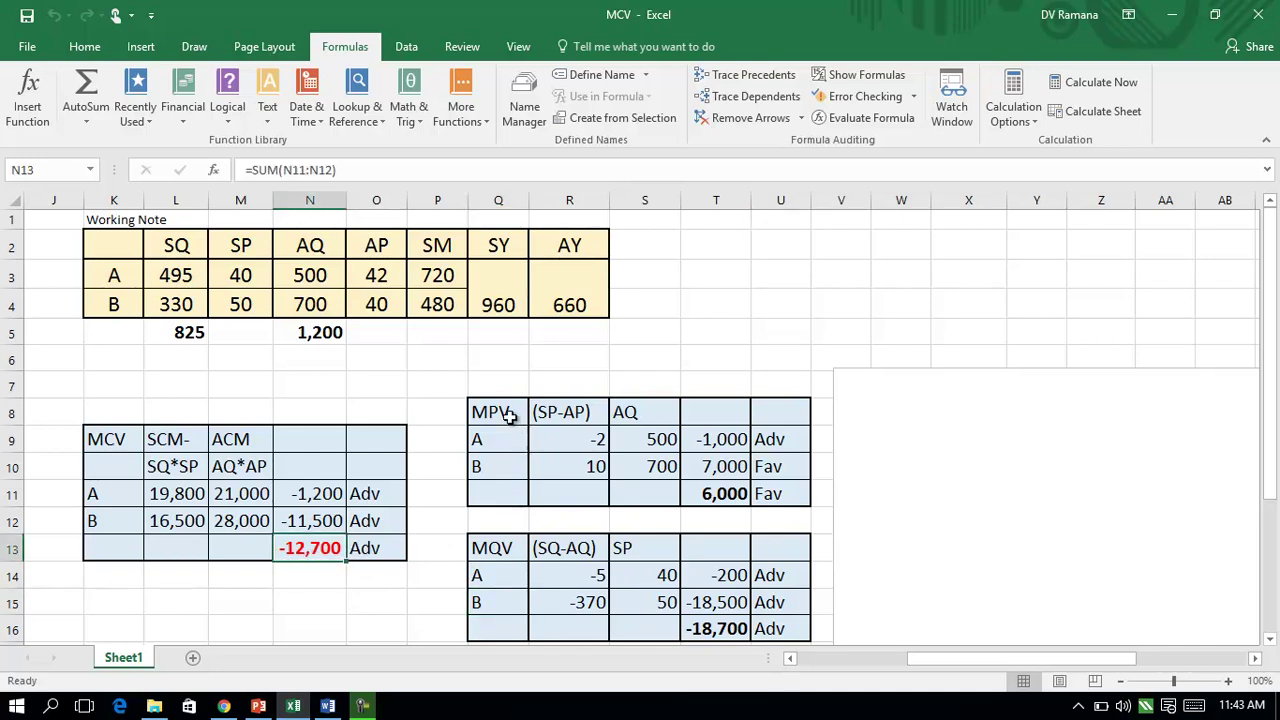
{"action": "left_click", "coordinate": [720, 492]}
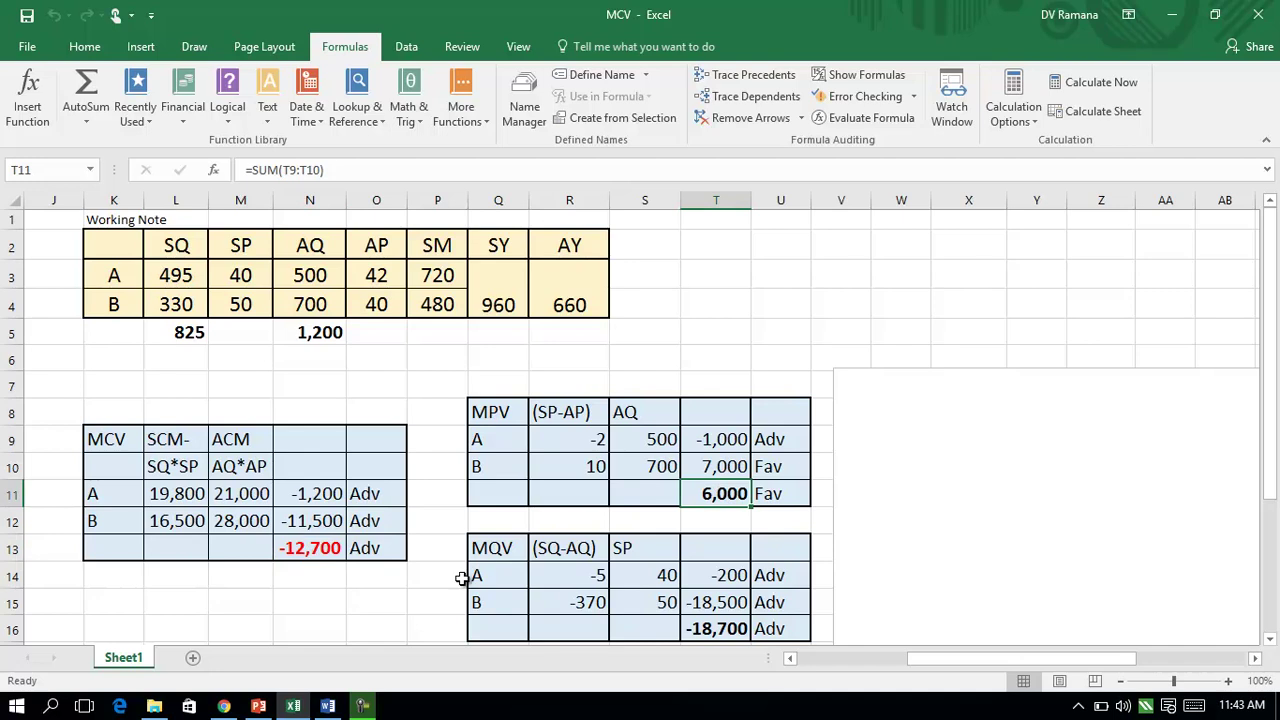
{"action": "left_click", "coordinate": [726, 627]}
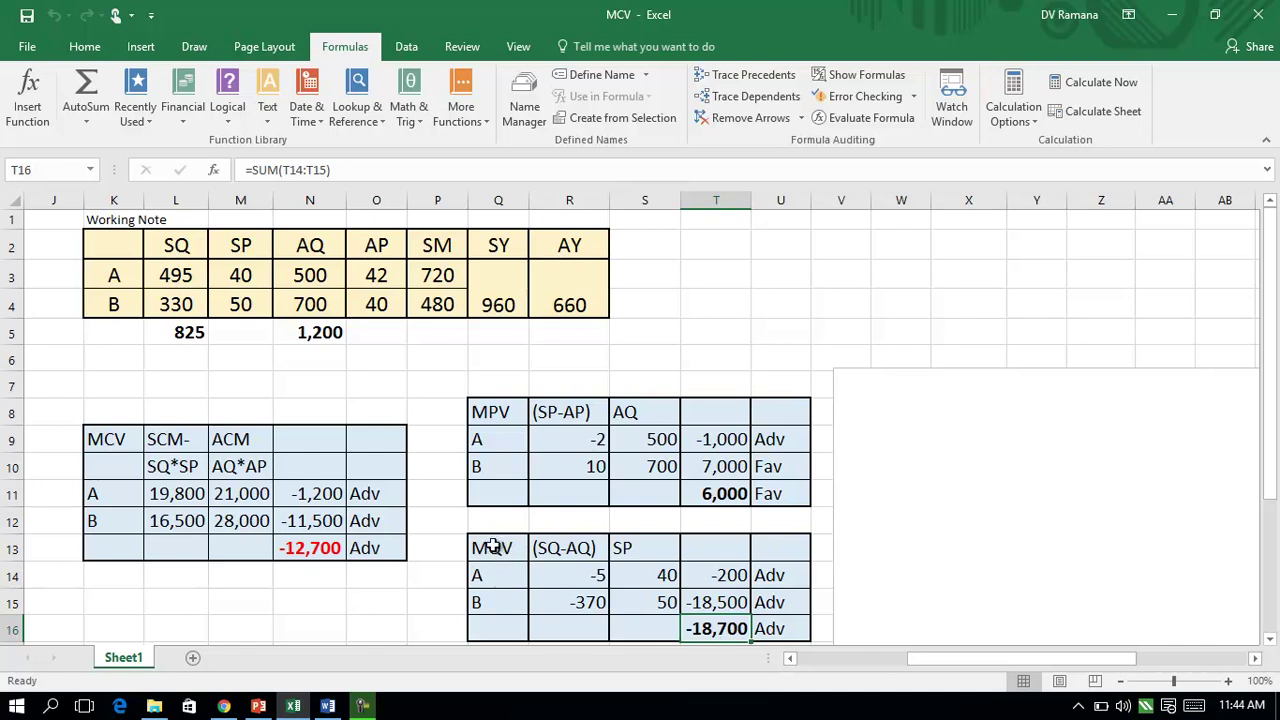
Switch to PowerPoint to view the variance hierarchy on slide 7, and return to the MCV workbook in Excel
{"action": "left_click", "coordinate": [1085, 660]}
{"action": "left_click", "coordinate": [258, 706]}
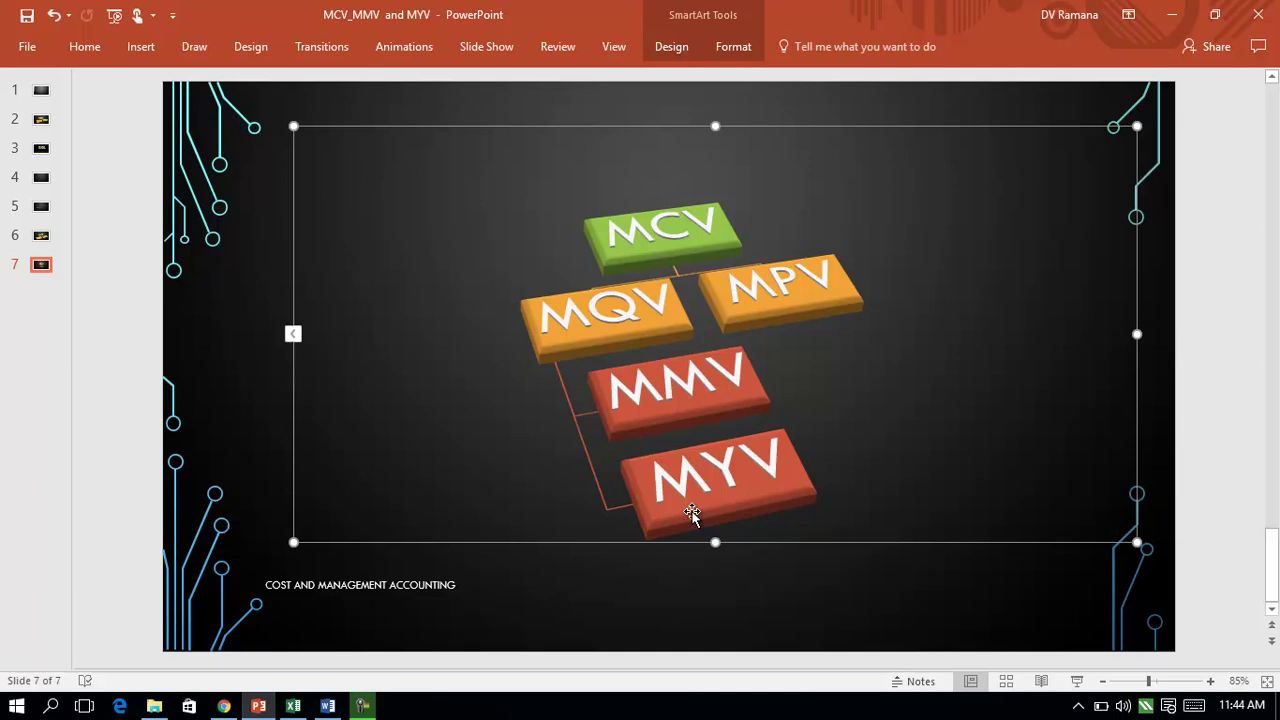
{"action": "left_click", "coordinate": [293, 706]}
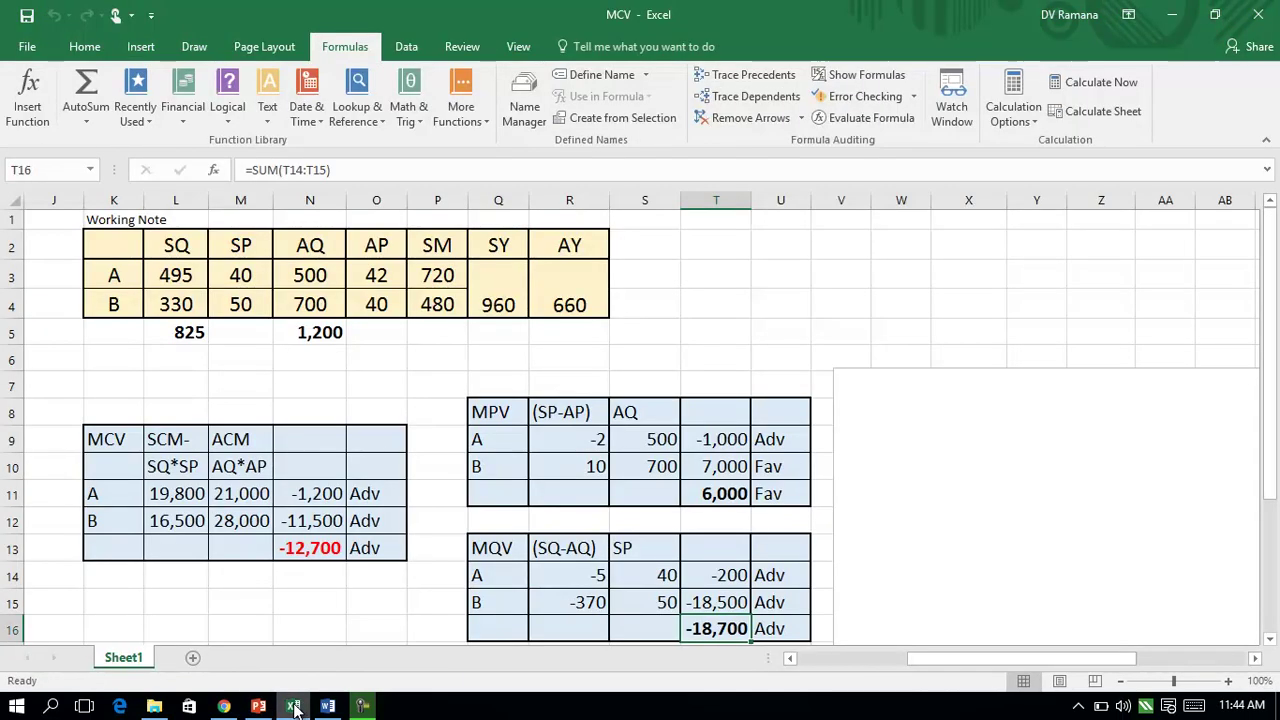
Shift the blank text box sideways past column AA to uncover the MMV and MYV tables
{"action": "left_click_drag", "start_coordinate": [1088, 660], "coordinate": [1106, 650]}
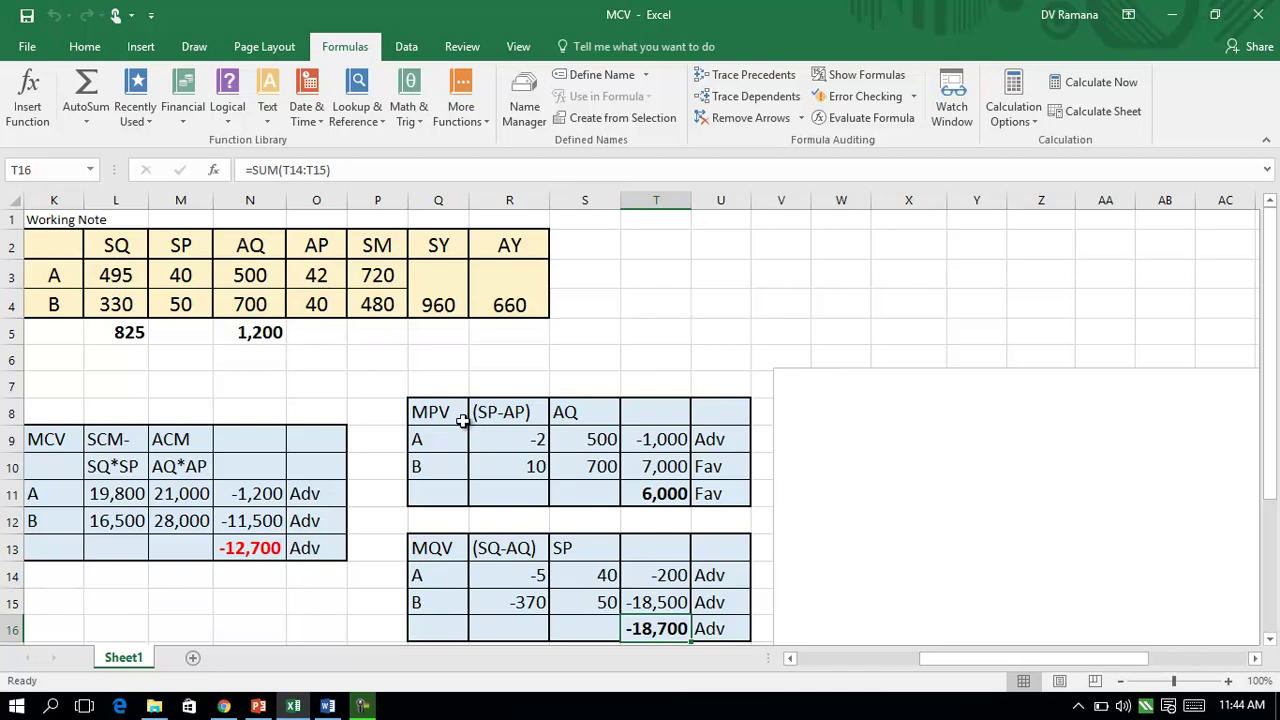
{"action": "left_click", "coordinate": [826, 372]}
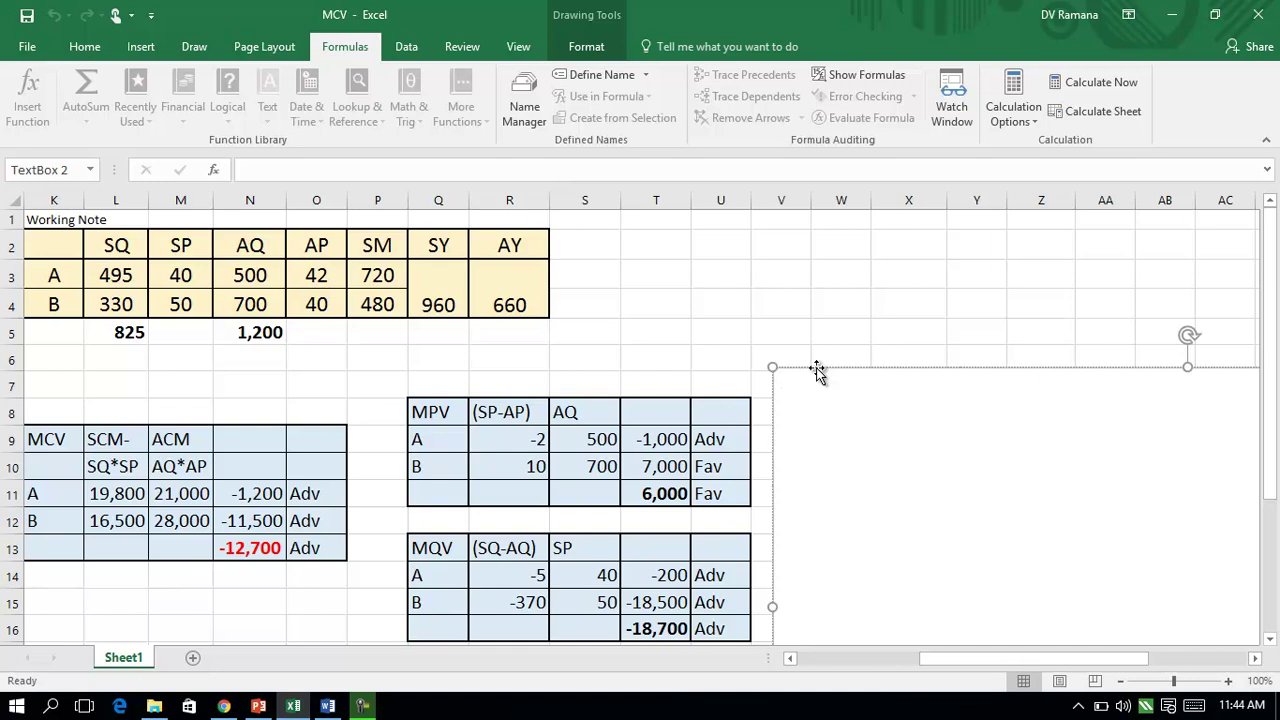
{"action": "left_click", "coordinate": [760, 306]}
{"action": "left_click", "coordinate": [807, 368]}
{"action": "left_click_drag", "start_coordinate": [803, 370], "coordinate": [848, 370]}
{"action": "key", "text": "Right"}
{"action": "key", "text": "Right"}
{"action": "key", "text": "Right"}
{"action": "key", "text": "Right"}
{"action": "key", "text": "Right"}
{"action": "key", "text": "Right"}
{"action": "key", "text": "Right"}
{"action": "key", "text": "Right"}
{"action": "key", "text": "Right"}
{"action": "key", "text": "Right"}
{"action": "key", "text": "Right"}
{"action": "key", "text": "Right"}
{"action": "key", "text": "Right"}
{"action": "key", "text": "Right"}
{"action": "key", "text": "Right"}
{"action": "key", "text": "Right"}
{"action": "key", "text": "Right"}
{"action": "key", "text": "Right"}
{"action": "key", "text": "Right"}
{"action": "key", "text": "Right"}
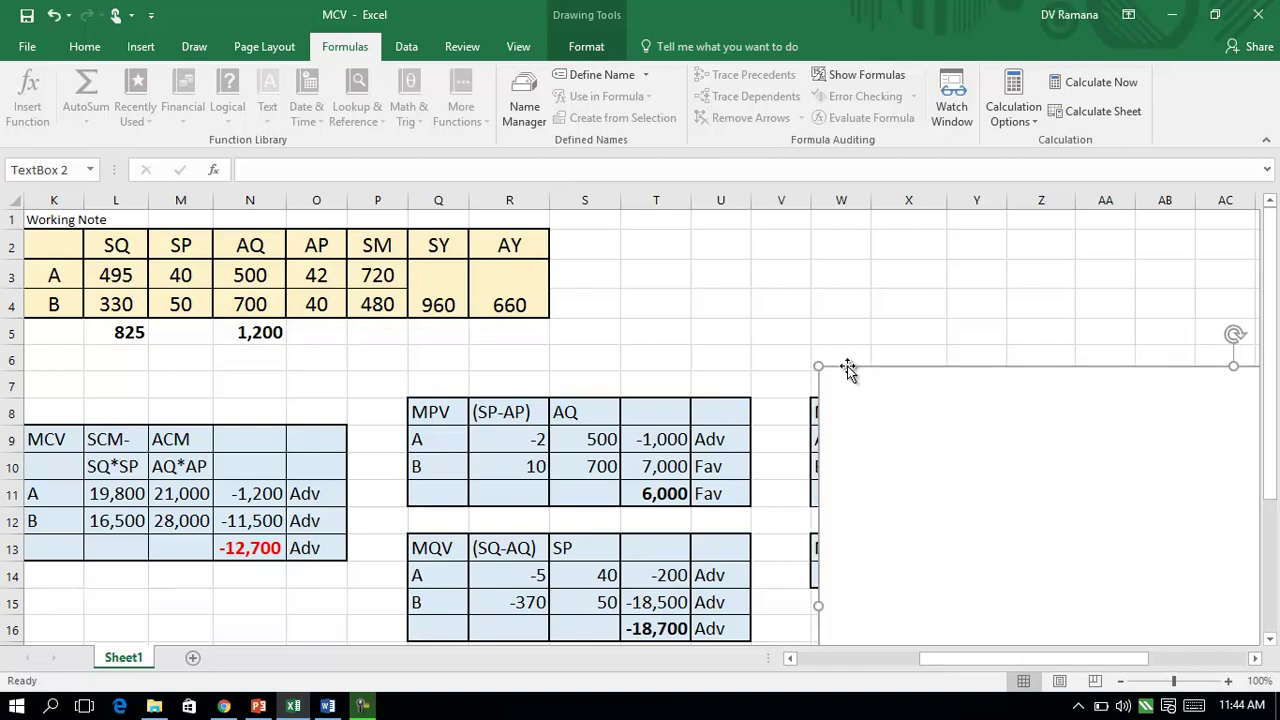
{"action": "key", "text": "Right"}
{"action": "key", "text": "Right"}
{"action": "key", "text": "Right"}
{"action": "key", "text": "Right"}
{"action": "key", "text": "Right"}
{"action": "key", "text": "Right"}
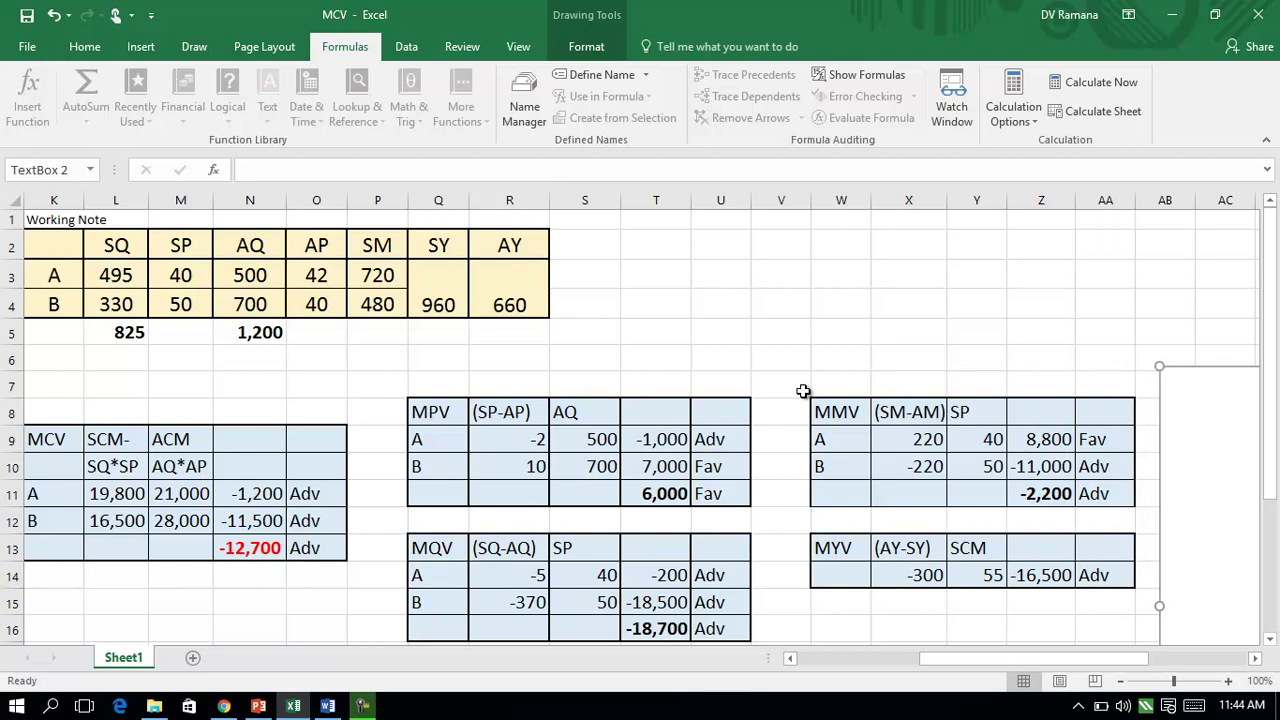
Trace the precedents of material A's (SM-AM) difference in X9 and remove the tracer arrows
{"action": "left_click", "coordinate": [903, 446]}
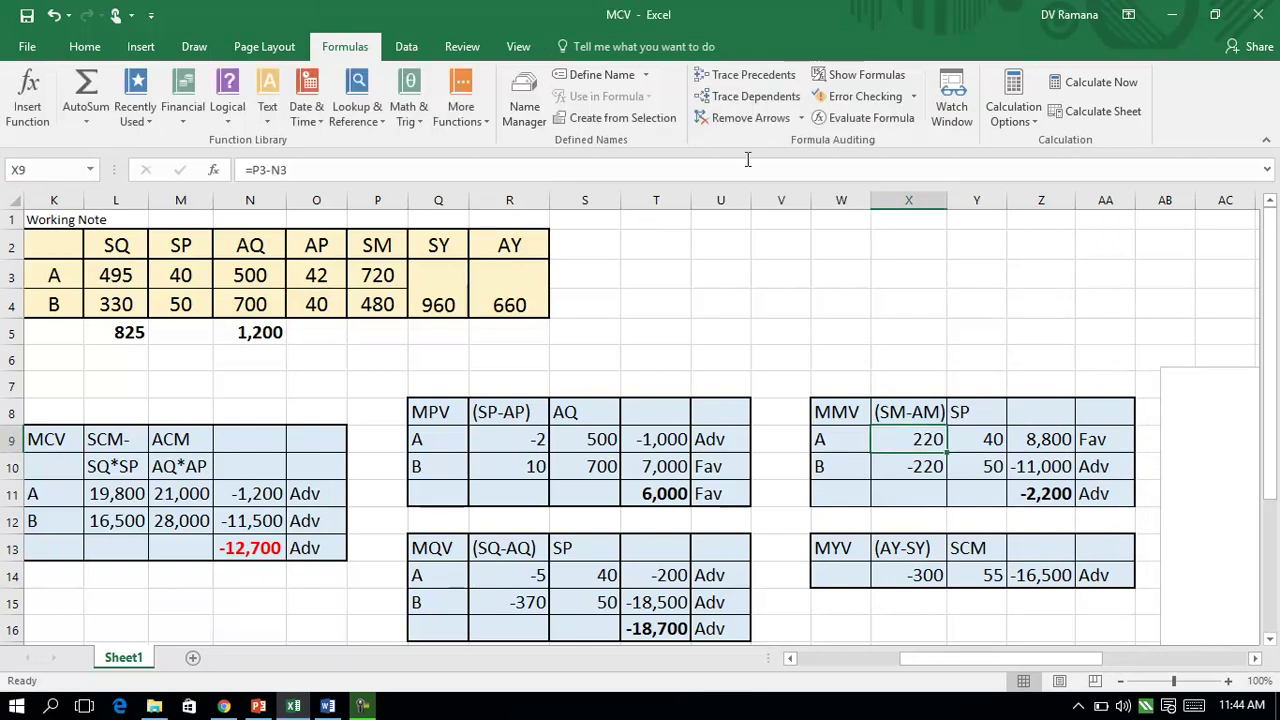
{"action": "left_click", "coordinate": [720, 82]}
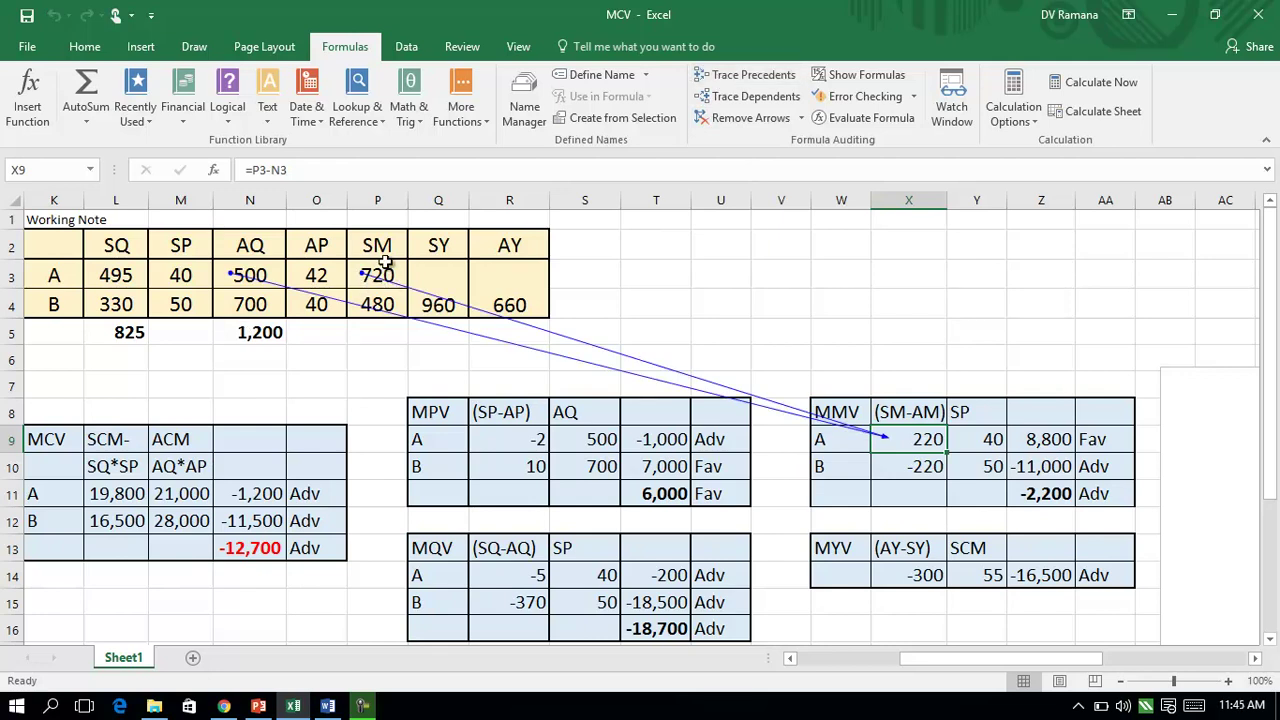
{"action": "left_click", "coordinate": [711, 122]}
Select the standard mix values P3:P4 in the Working Note, trace the precedents of P3, and remove the tracer arrows
{"action": "left_click", "coordinate": [382, 278]}
{"action": "left_click_drag", "start_coordinate": [382, 295], "coordinate": [382, 305]}
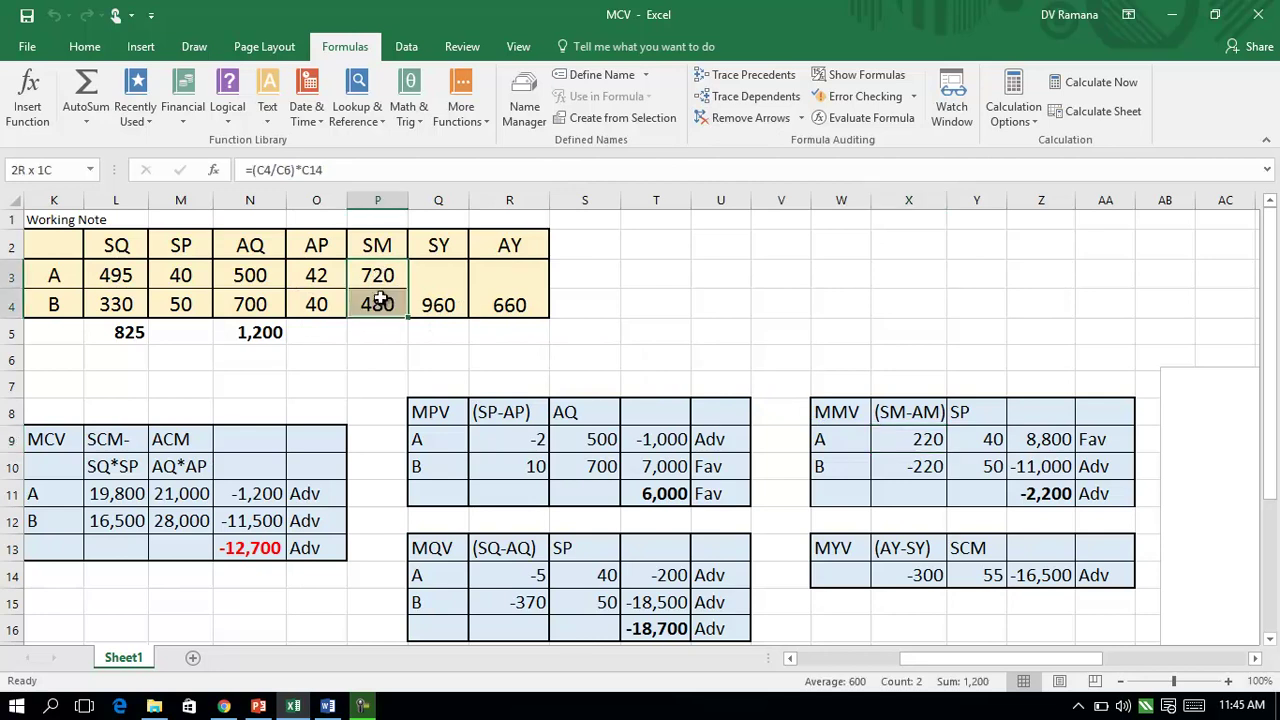
{"action": "left_click", "coordinate": [716, 84]}
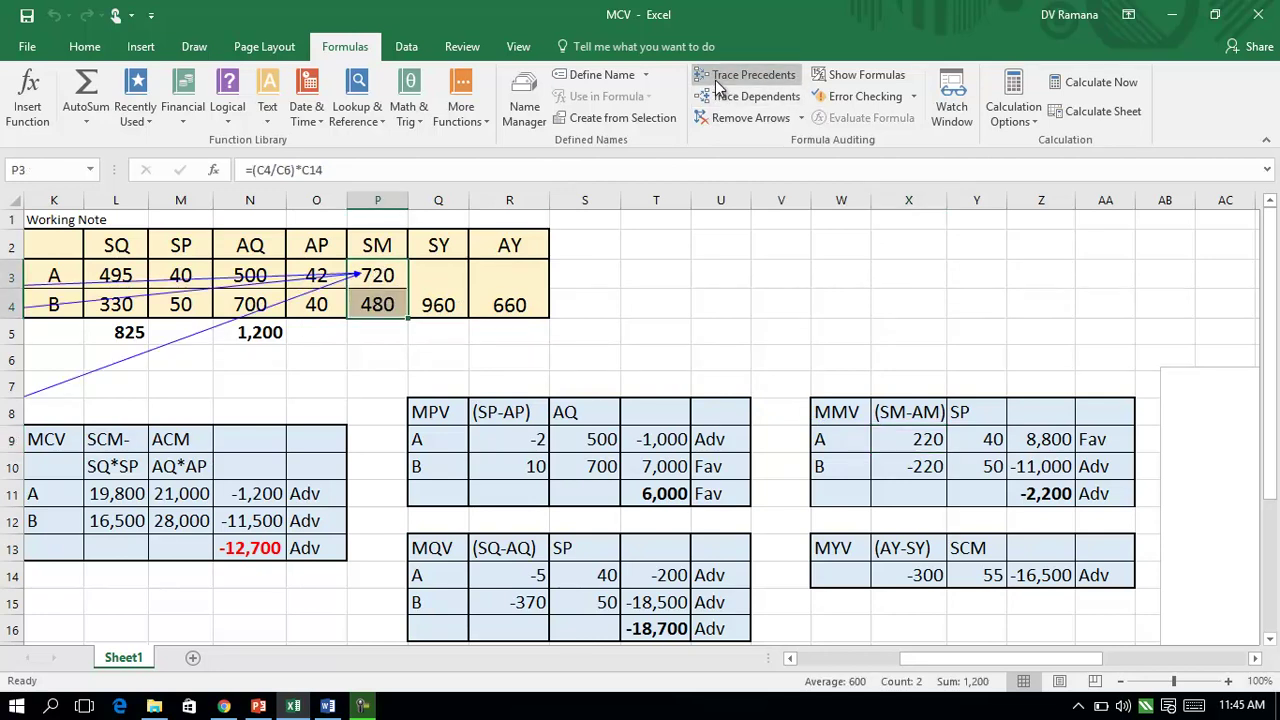
{"action": "left_click", "coordinate": [729, 115]}
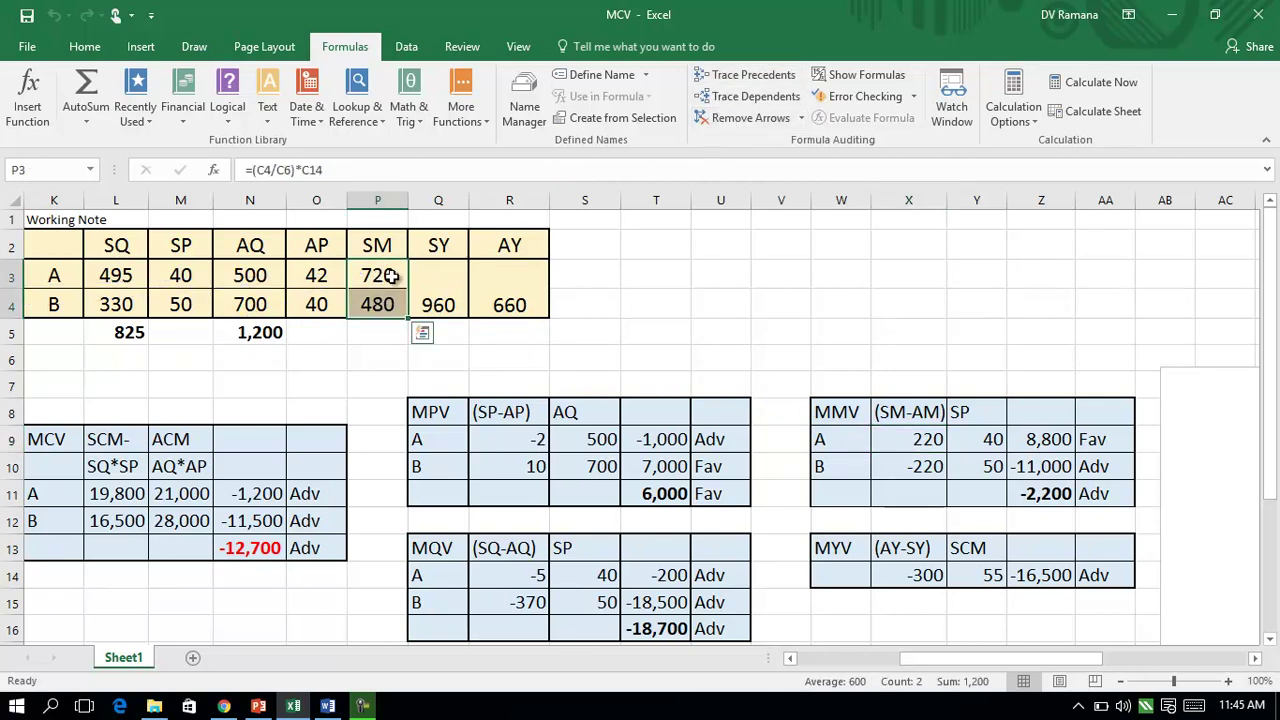
{"action": "left_click", "coordinate": [84, 50]}
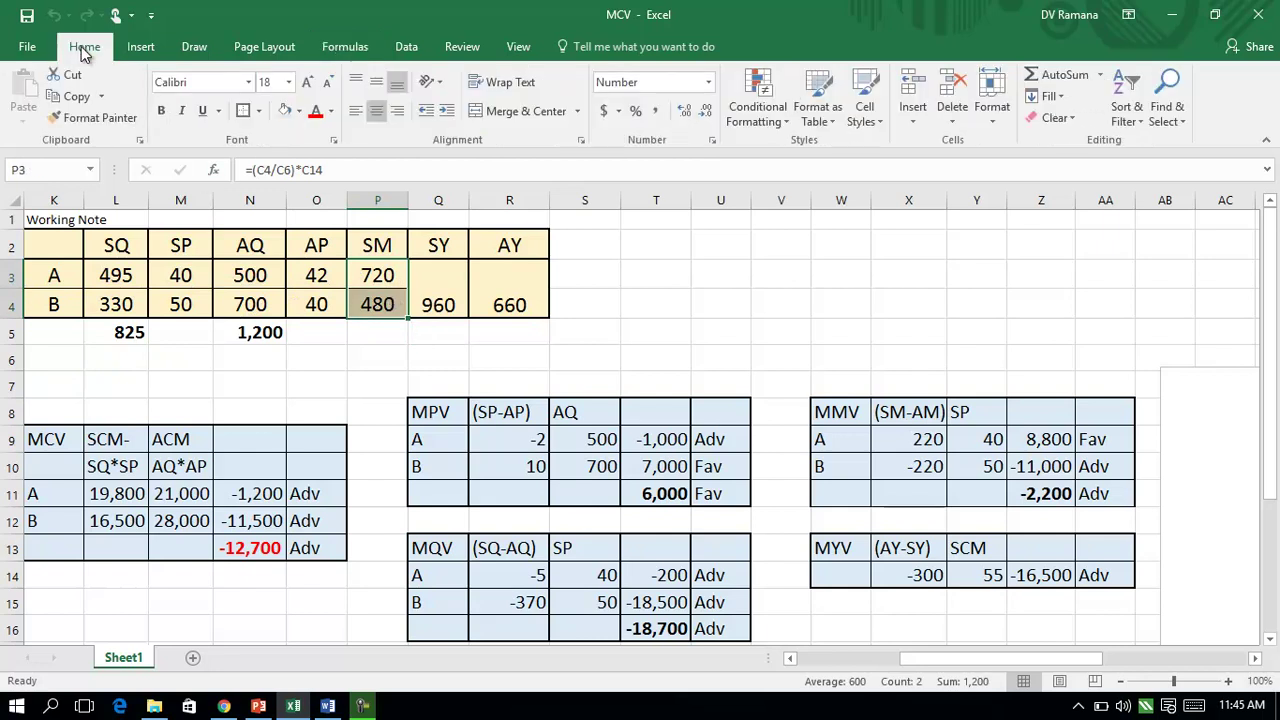
Total the standard mix values P3:P4 in P5 with AutoSum and copy the formatting of the AQ total in N5 onto it
{"action": "left_click", "coordinate": [1064, 76]}
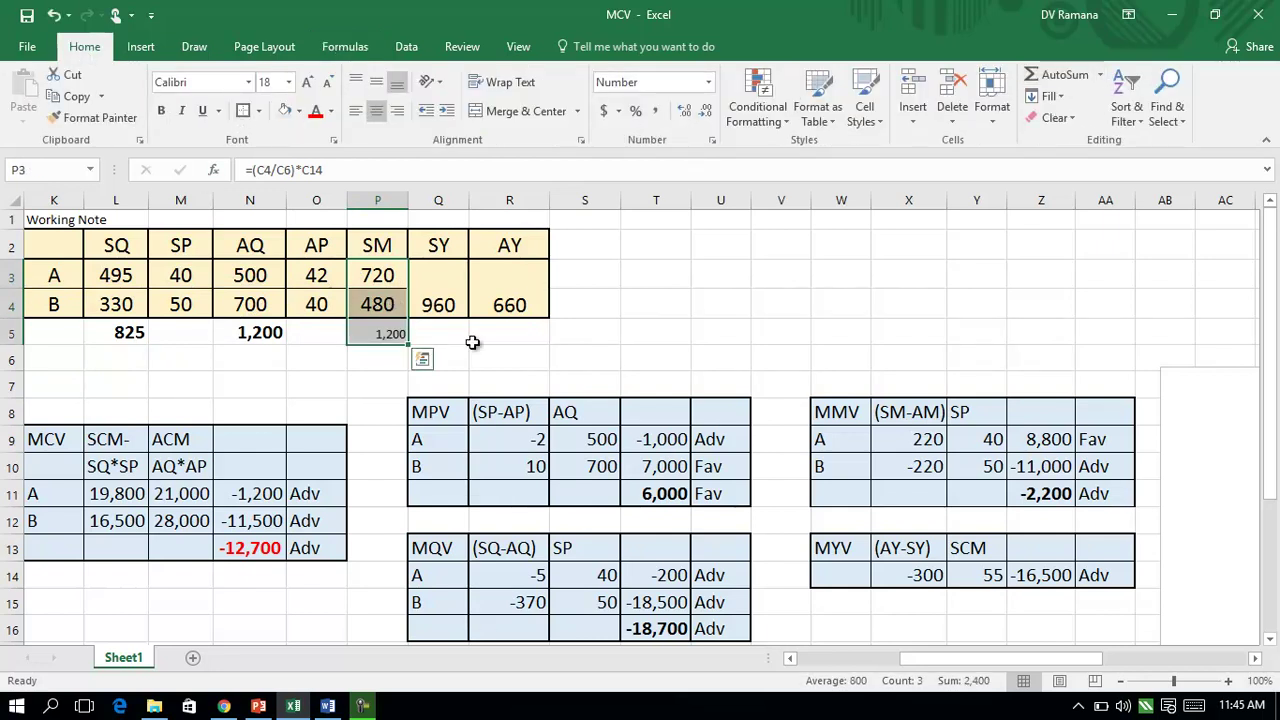
{"action": "left_click", "coordinate": [268, 335]}
{"action": "left_click", "coordinate": [95, 117]}
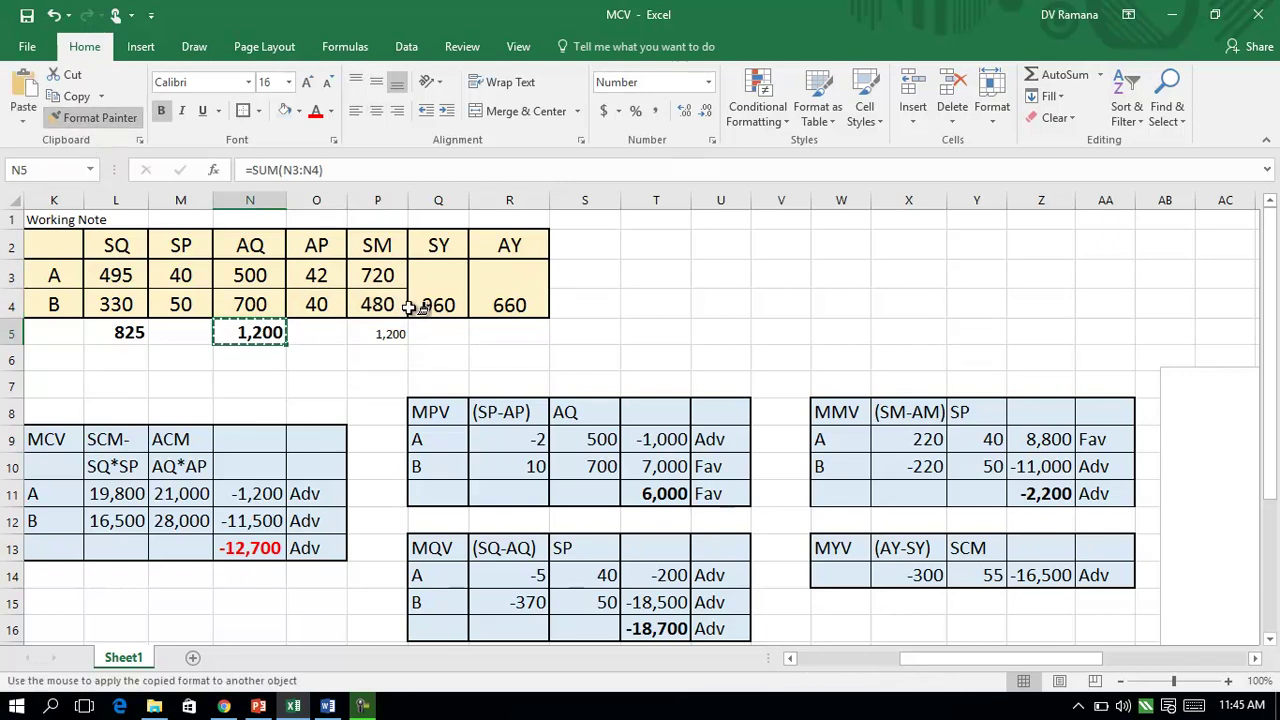
{"action": "left_click", "coordinate": [385, 333]}
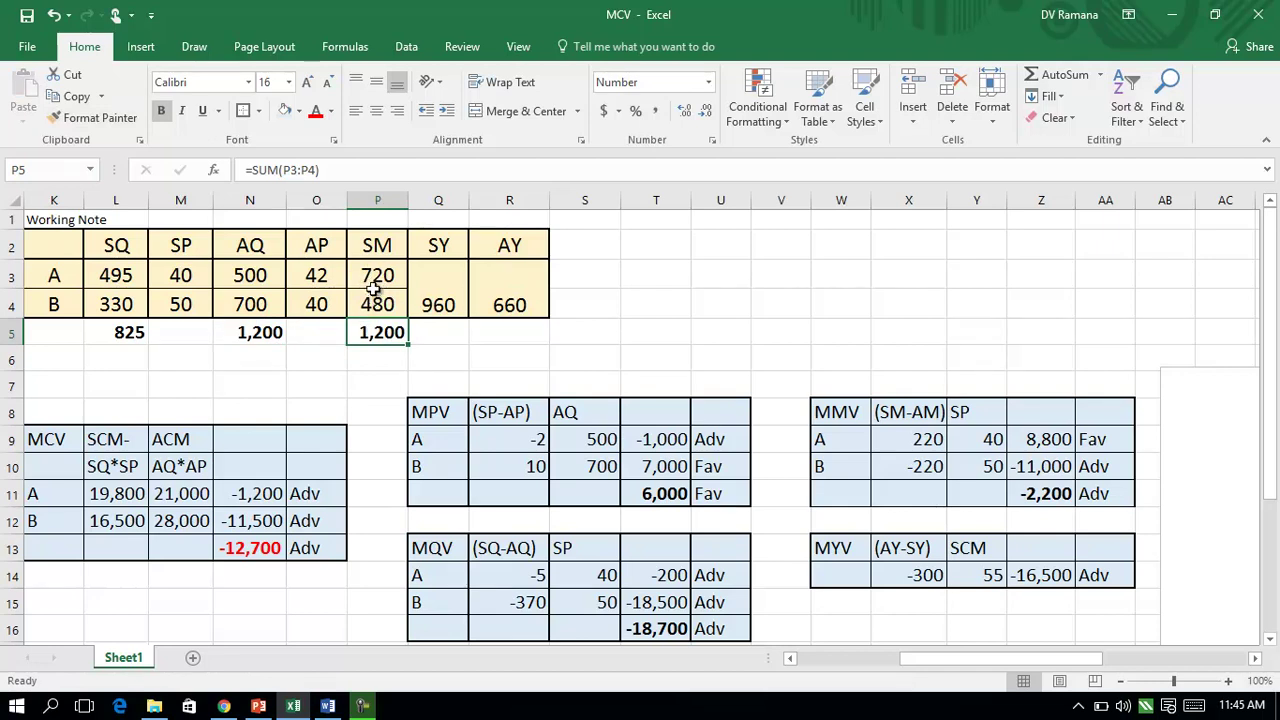
Trace the precedents of the (SM-AM) differences in X9 and X10, remove the tracer arrows, and select the MMV total in Z11
{"action": "mouse_move", "coordinate": [258, 278]}
{"action": "left_mouse_down"}
{"action": "mouse_move", "coordinate": [256, 292]}
{"action": "mouse_move", "coordinate": [250, 279]}
{"action": "left_mouse_up"}
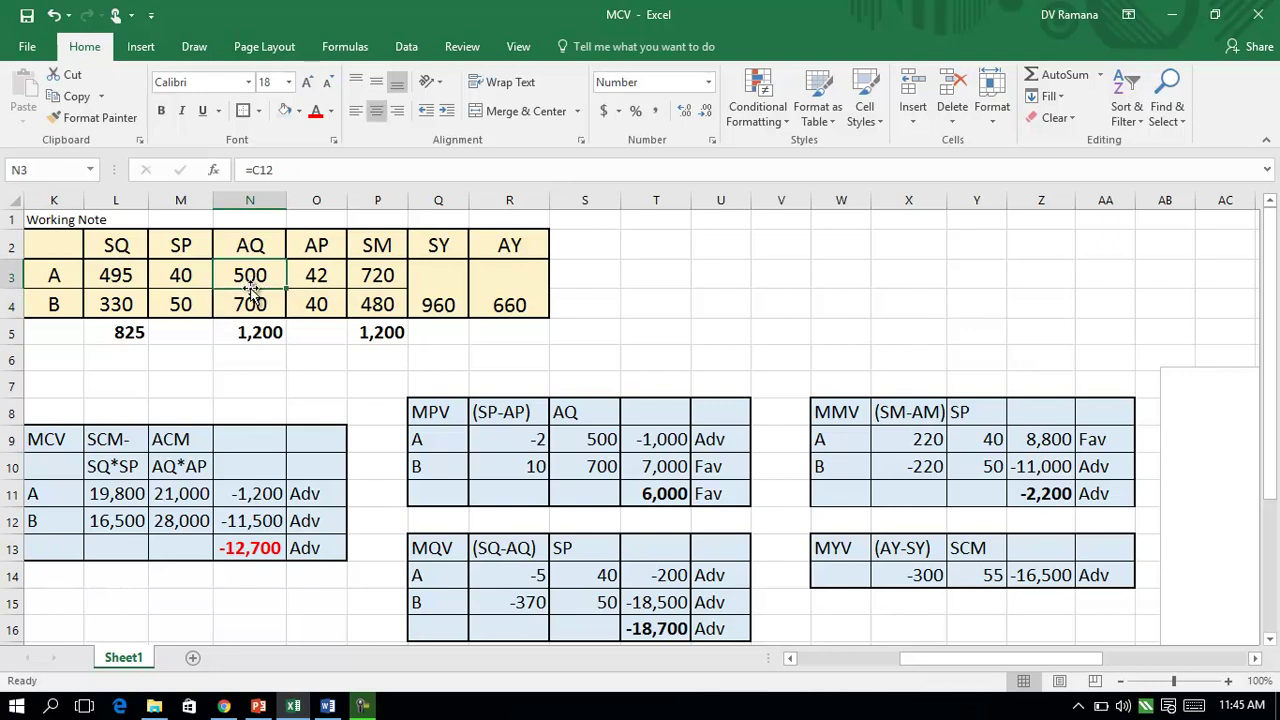
{"action": "left_click", "coordinate": [360, 305]}
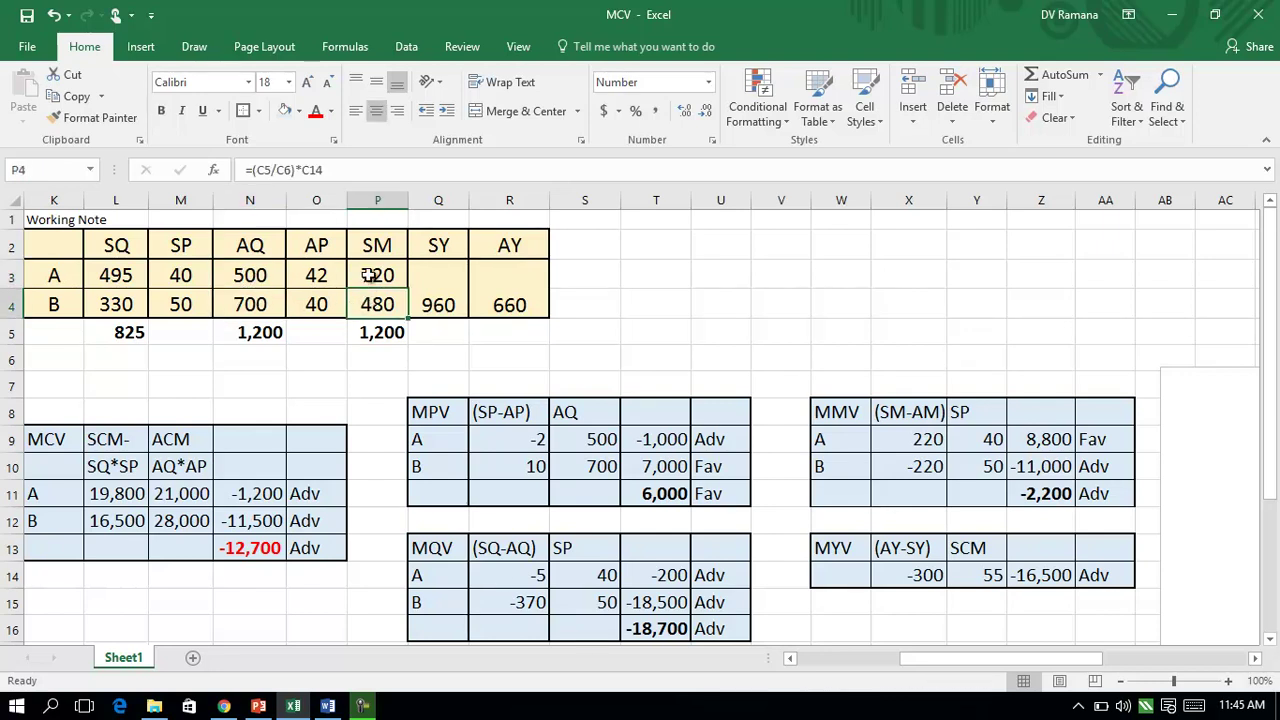
{"action": "left_click", "coordinate": [905, 441]}
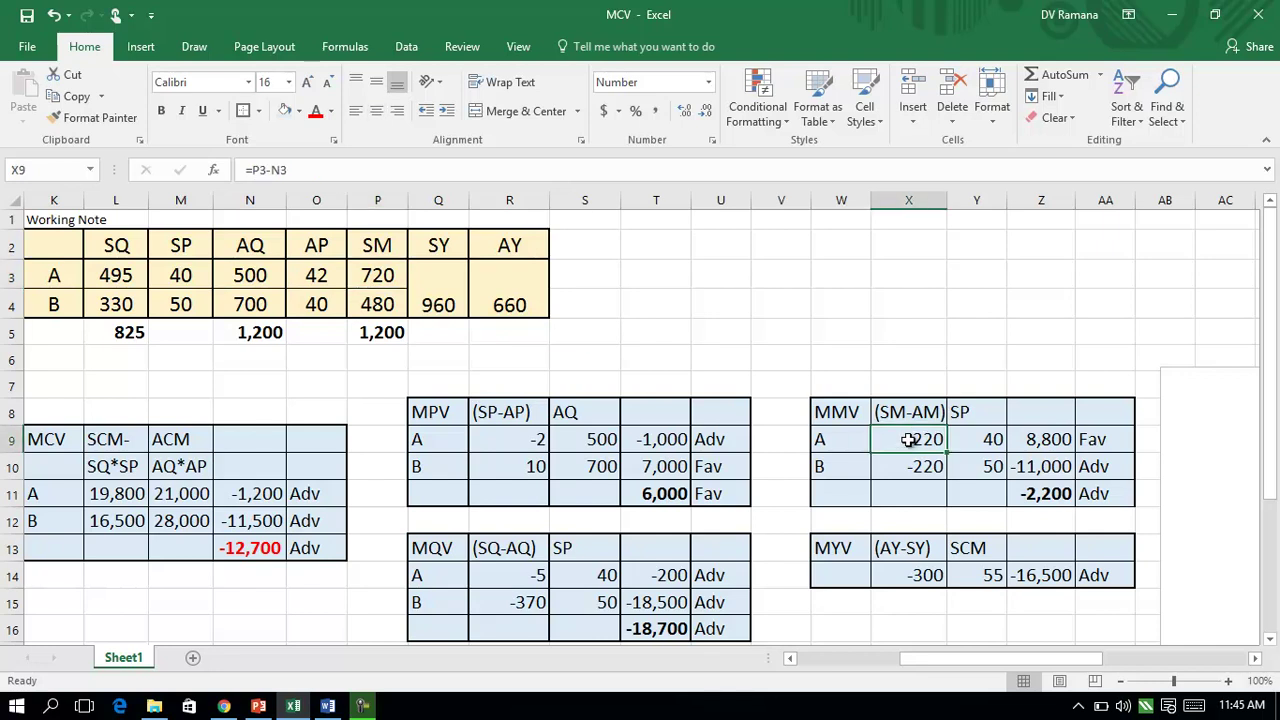
{"action": "left_click", "coordinate": [336, 47]}
{"action": "left_click", "coordinate": [715, 78]}
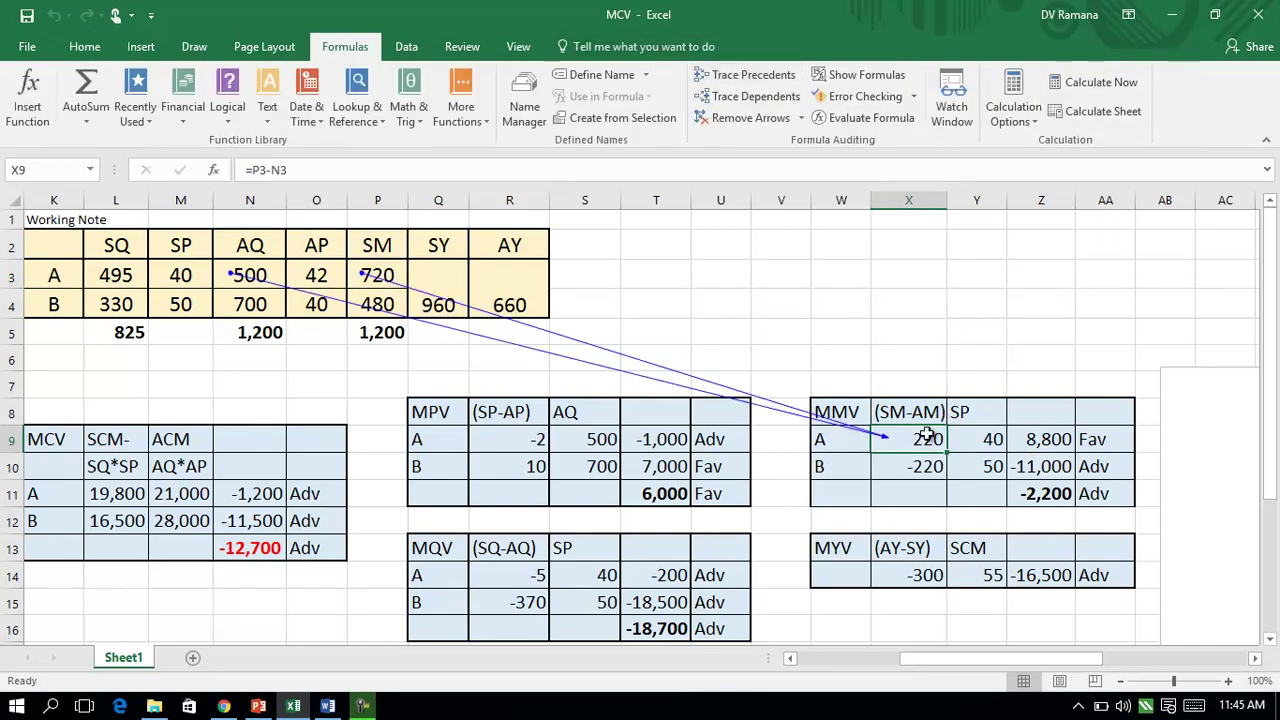
{"action": "left_click", "coordinate": [910, 464]}
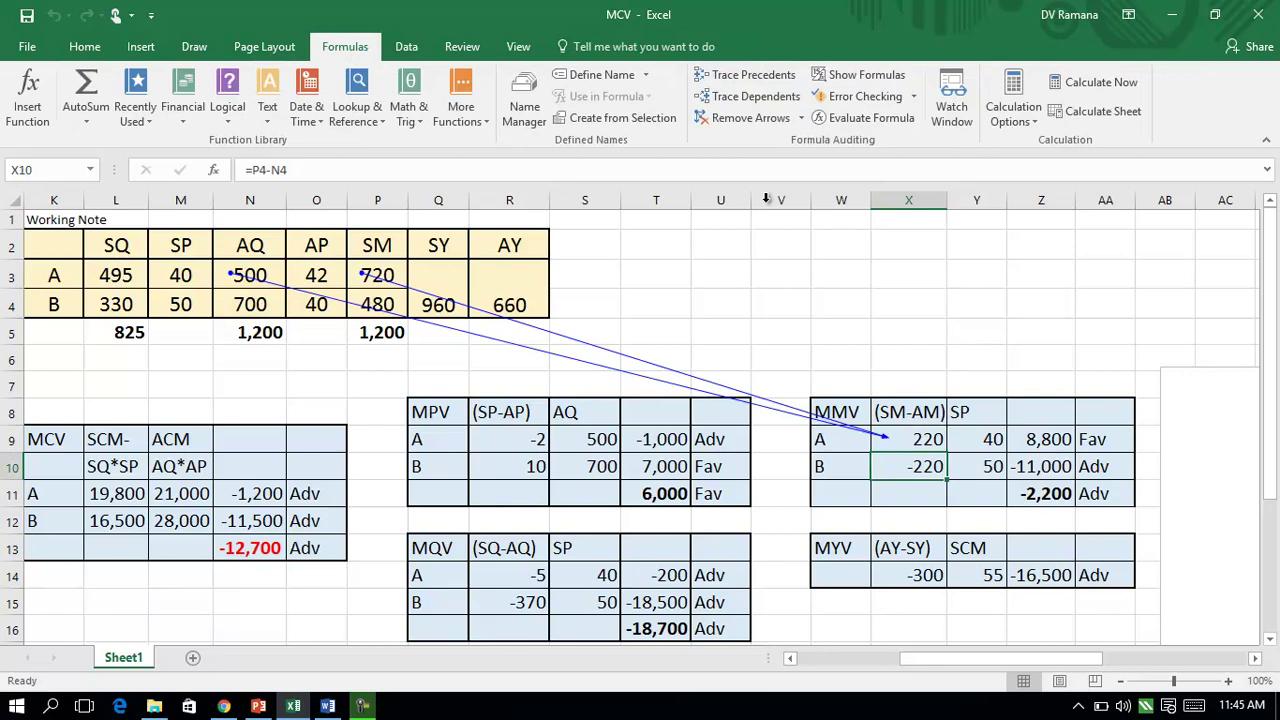
{"action": "left_click", "coordinate": [735, 75]}
{"action": "left_click", "coordinate": [722, 124]}
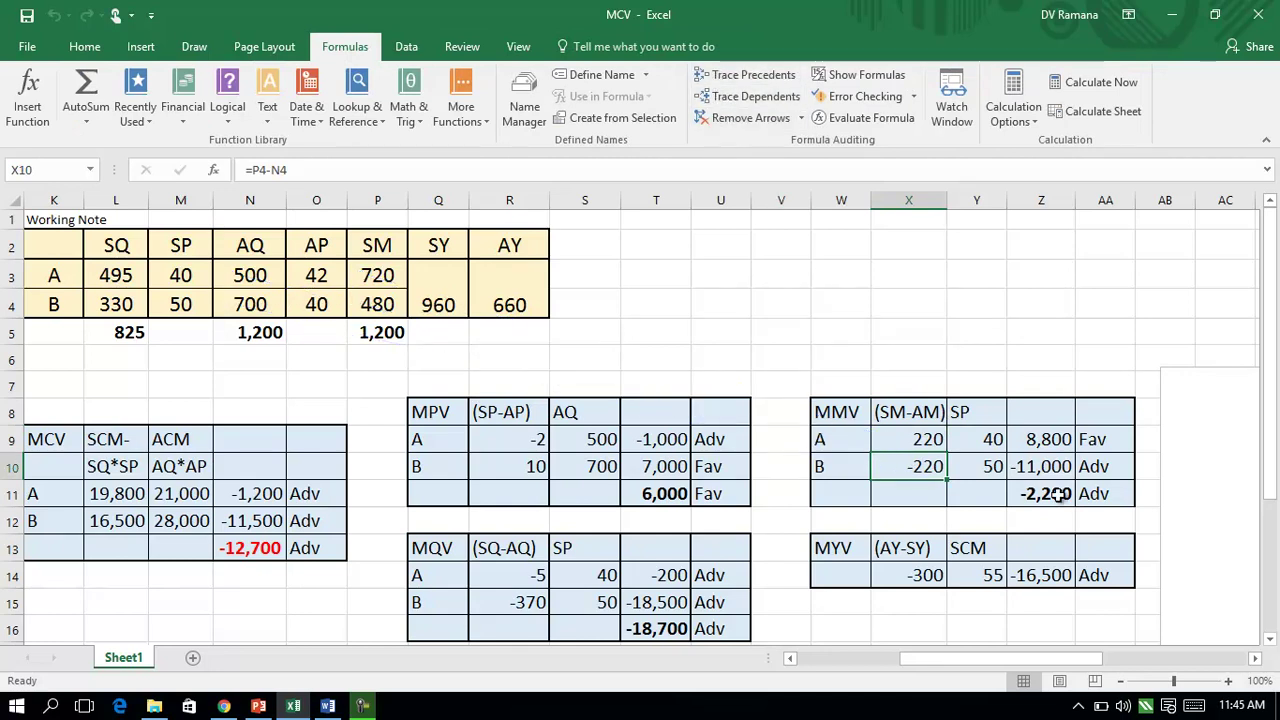
{"action": "left_click", "coordinate": [1045, 493]}
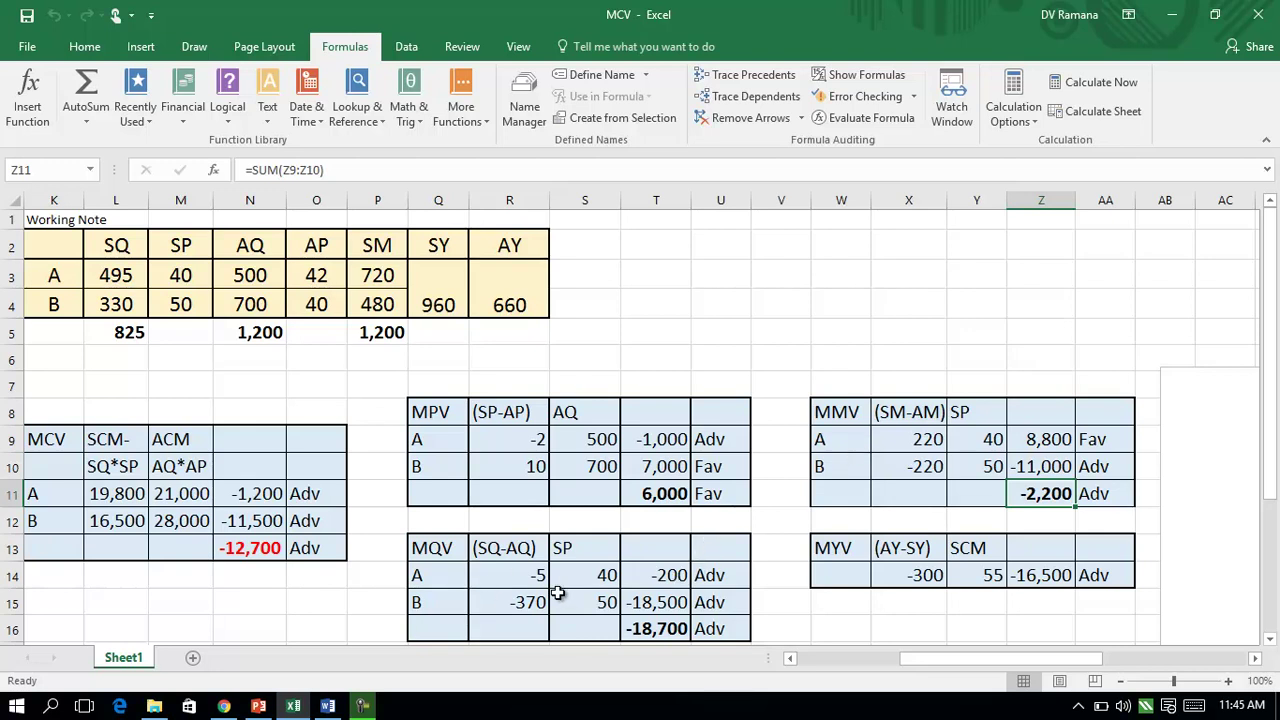
Trace the precedents of the (AY-SY) difference in X14 and the standard yield in Q3 back to the cost tables, and remove the tracer arrows
{"action": "left_click", "coordinate": [913, 574]}
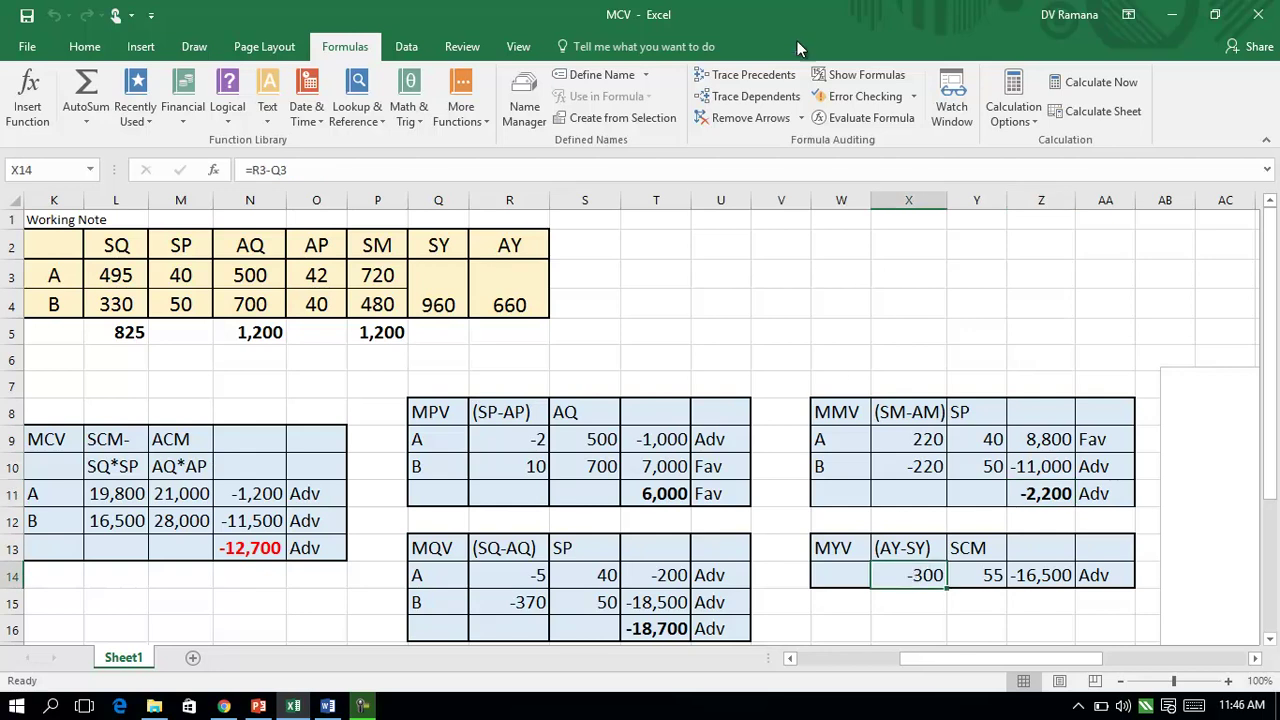
{"action": "left_click", "coordinate": [748, 74]}
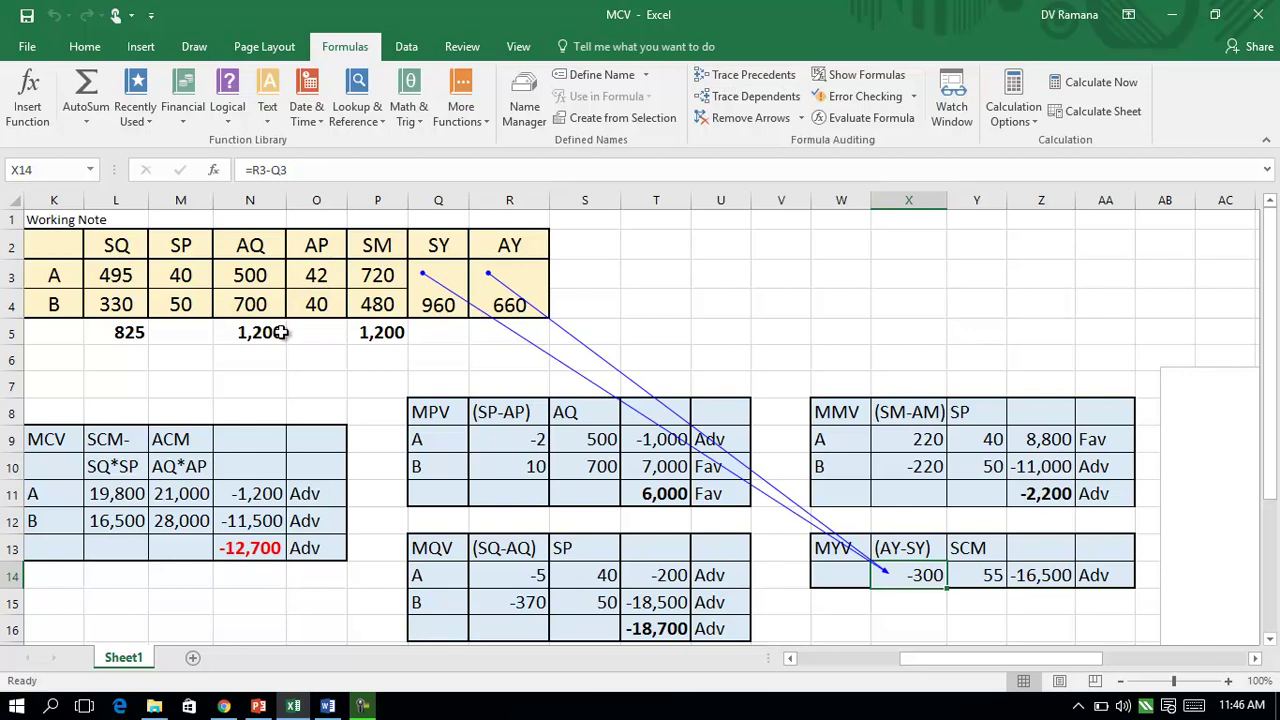
{"action": "left_click", "coordinate": [433, 294]}
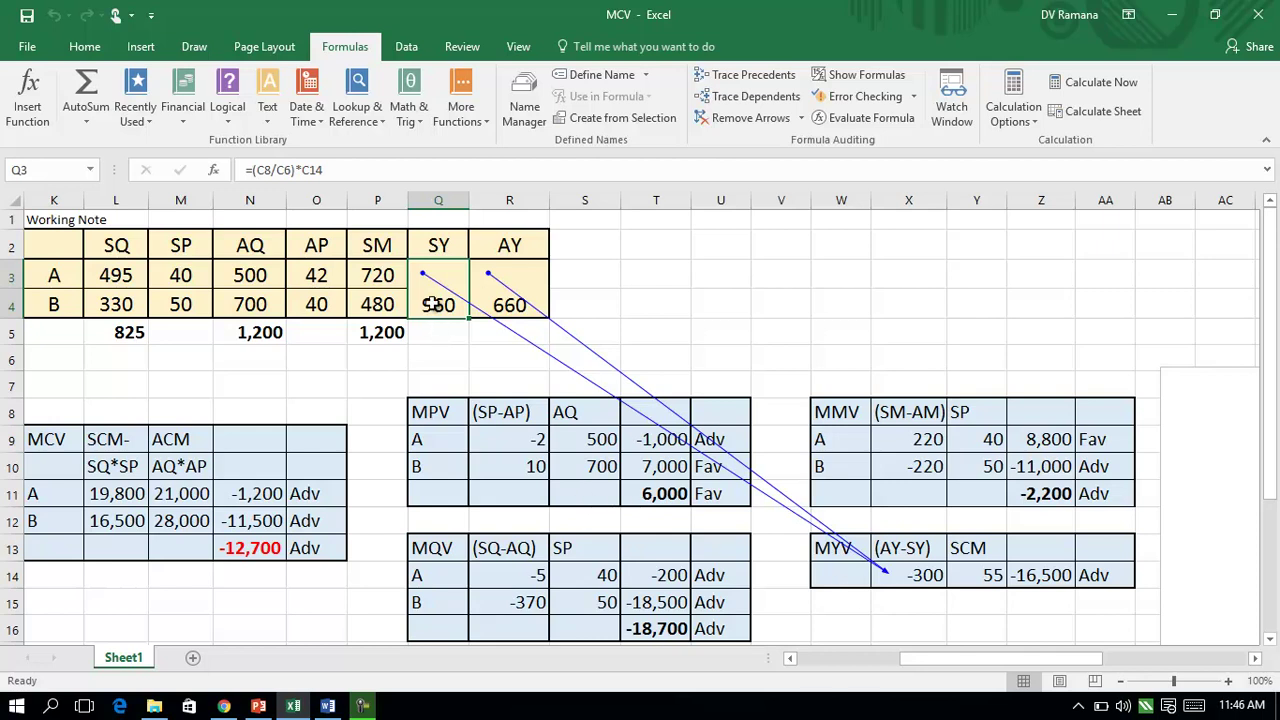
{"action": "left_click", "coordinate": [760, 84]}
{"action": "left_click_drag", "start_coordinate": [1010, 657], "coordinate": [911, 686]}
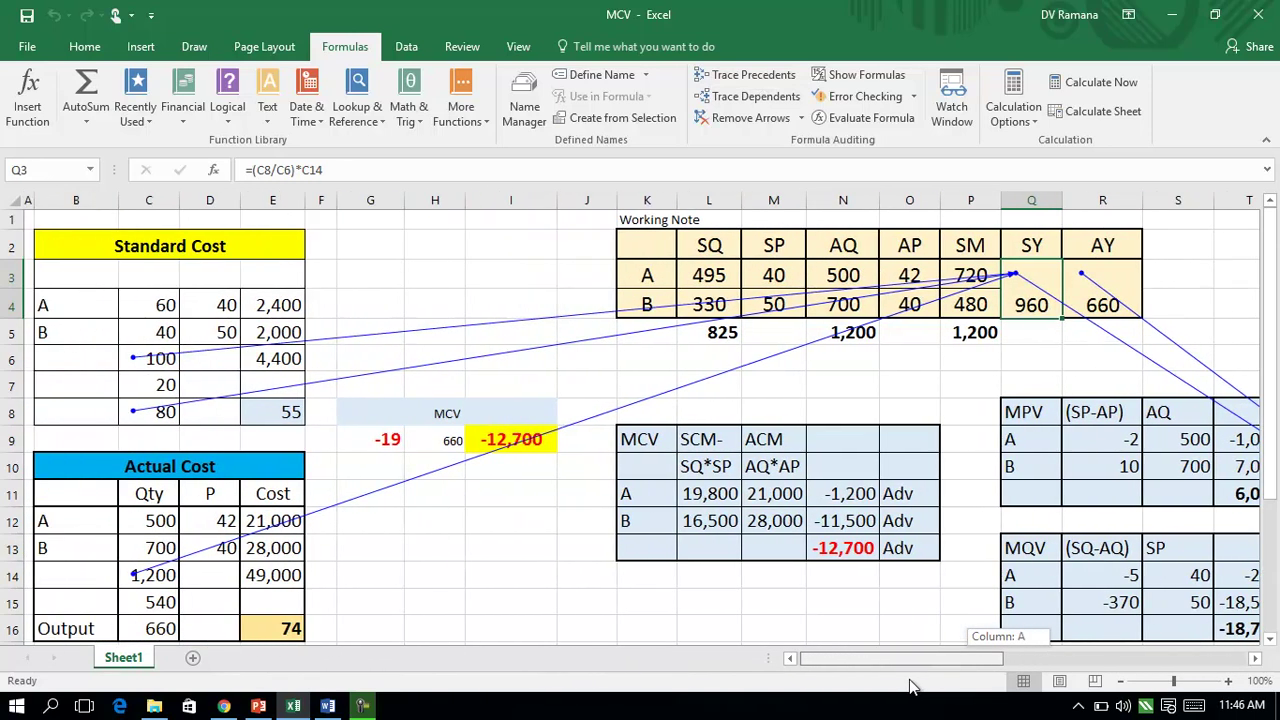
{"action": "left_click_drag", "start_coordinate": [911, 686], "coordinate": [997, 689]}
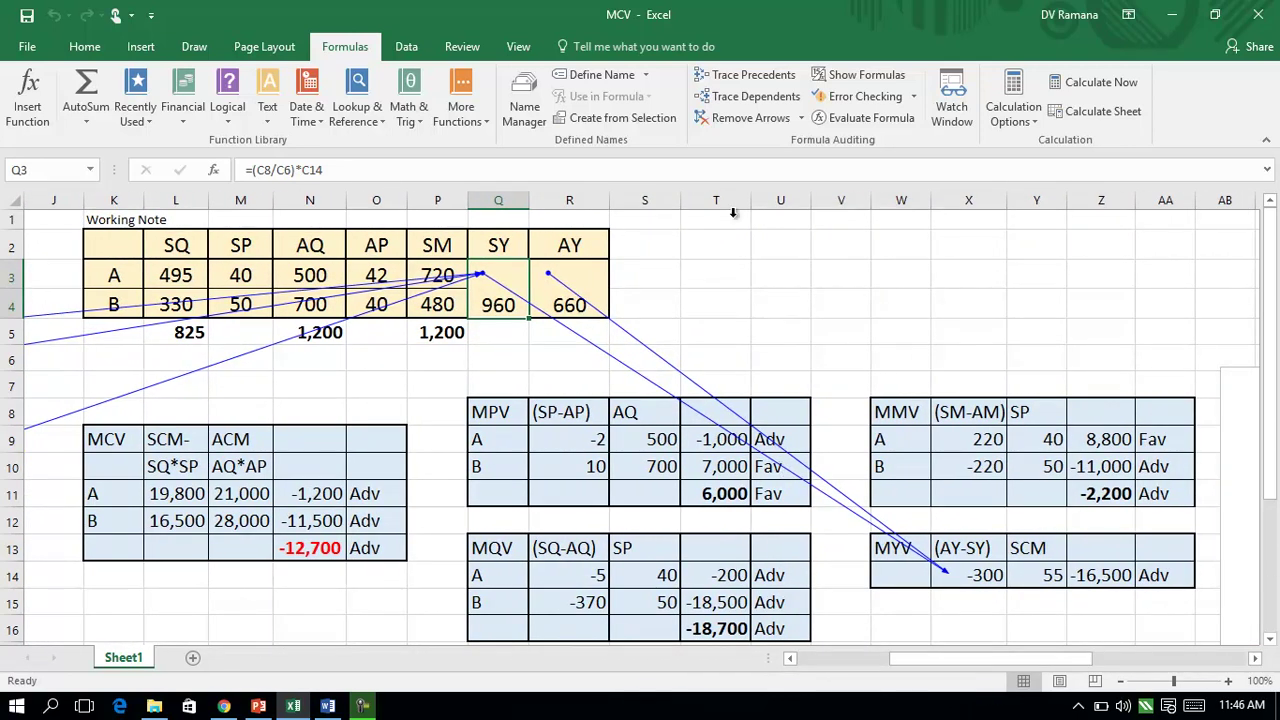
{"action": "left_click", "coordinate": [736, 119]}
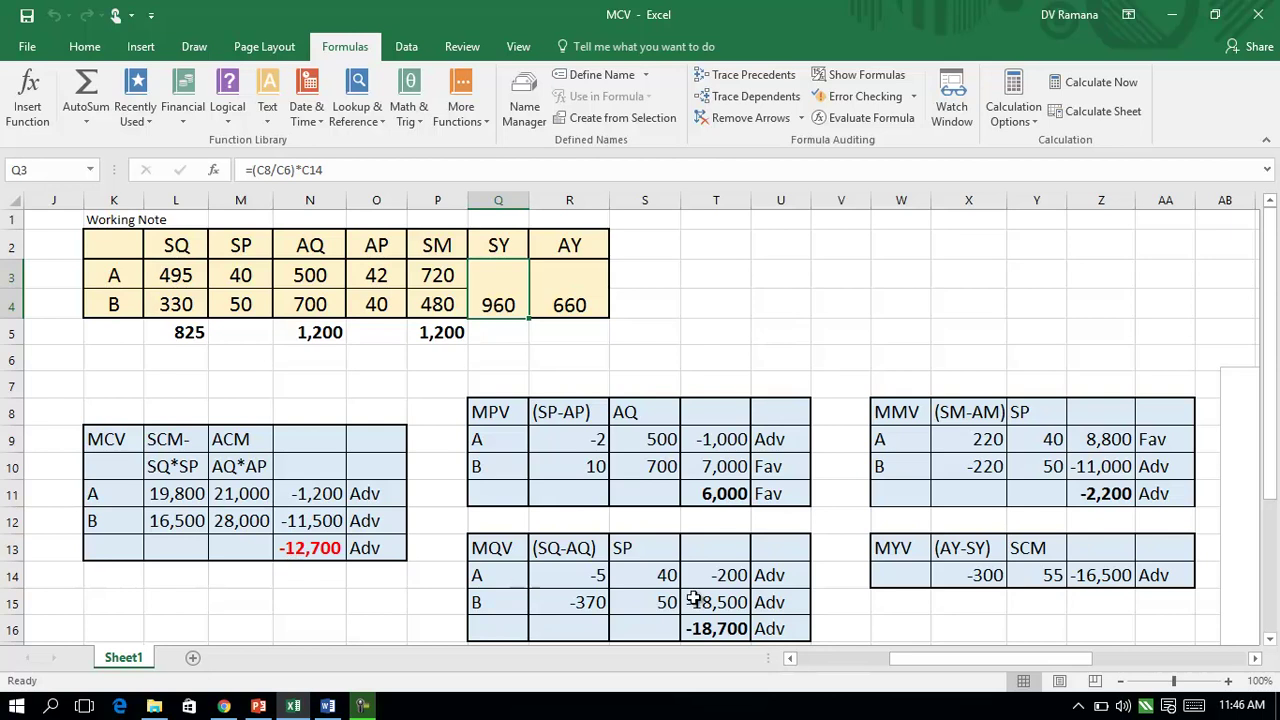
Narrow the empty column V to about half its width and column P slightly, keeping P wide enough to display its total
{"action": "left_click_drag", "start_coordinate": [913, 655], "coordinate": [874, 662]}
{"action": "left_click_drag", "start_coordinate": [1116, 206], "coordinate": [1088, 210]}
{"action": "left_click_drag", "start_coordinate": [720, 200], "coordinate": [707, 200]}
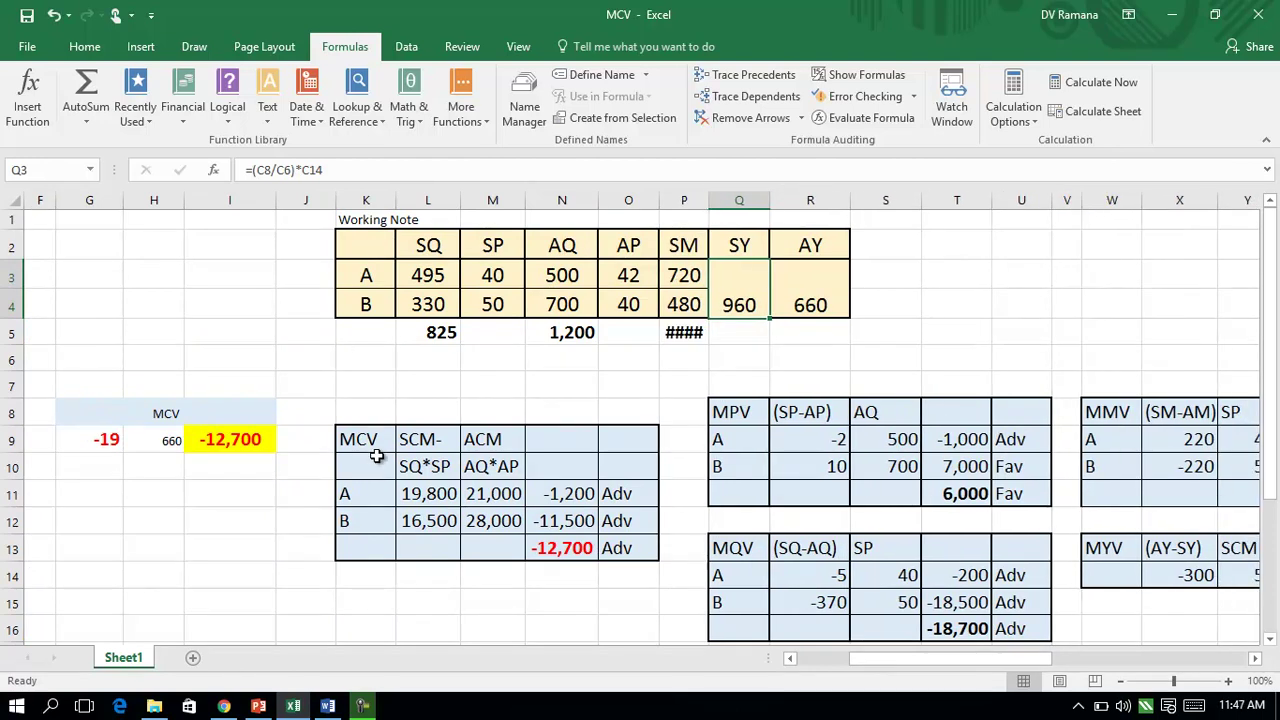
{"action": "left_click_drag", "start_coordinate": [708, 205], "coordinate": [717, 210]}
{"action": "left_click_drag", "start_coordinate": [995, 657], "coordinate": [1040, 658]}
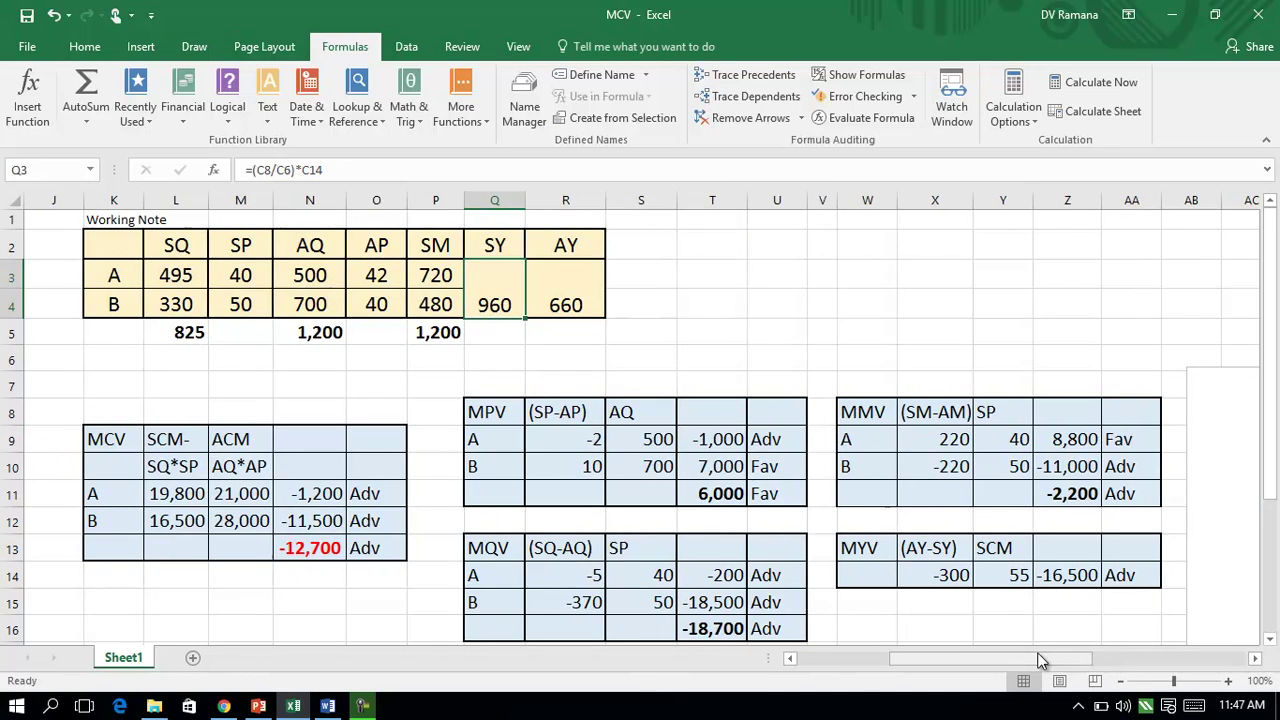